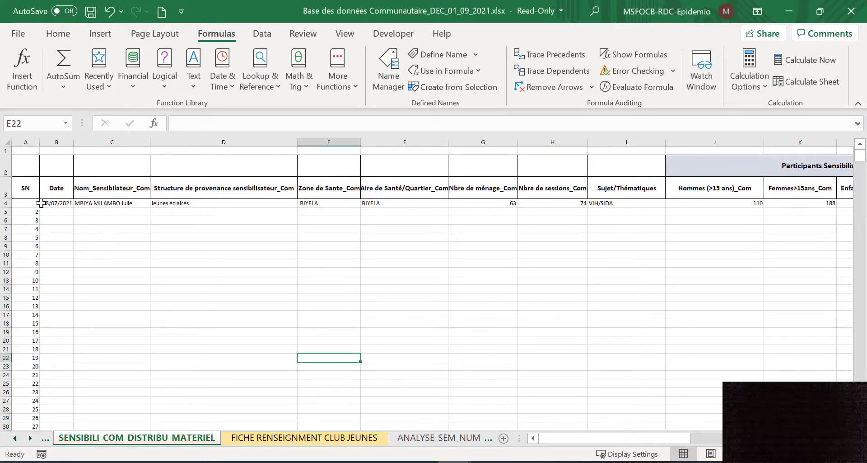
# Convert the range A3:AB10003 on the SENSIBILI_COM_DISTRIBU_MATERIEL sheet into a table, using row 3 as its headers
pyautogui.click(19, 187)
pyautogui.moveTo(251, 195); pyautogui.dragTo(800, 194)
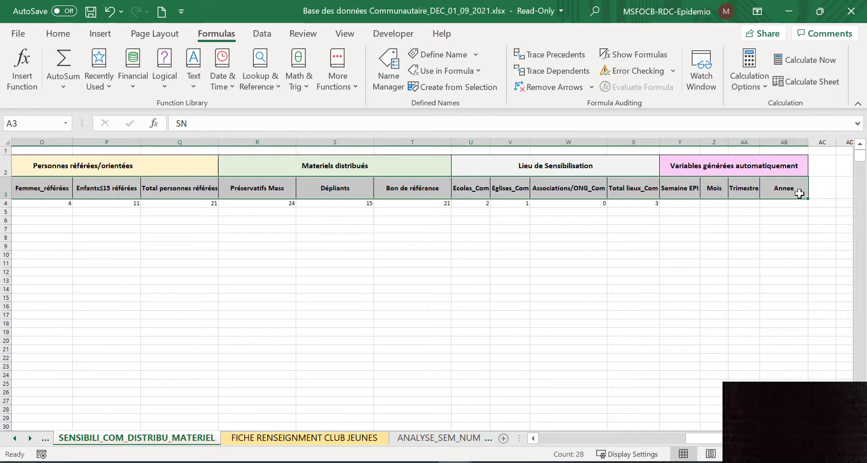
pyautogui.hotkey('ctrl', 'shift', 'Down')
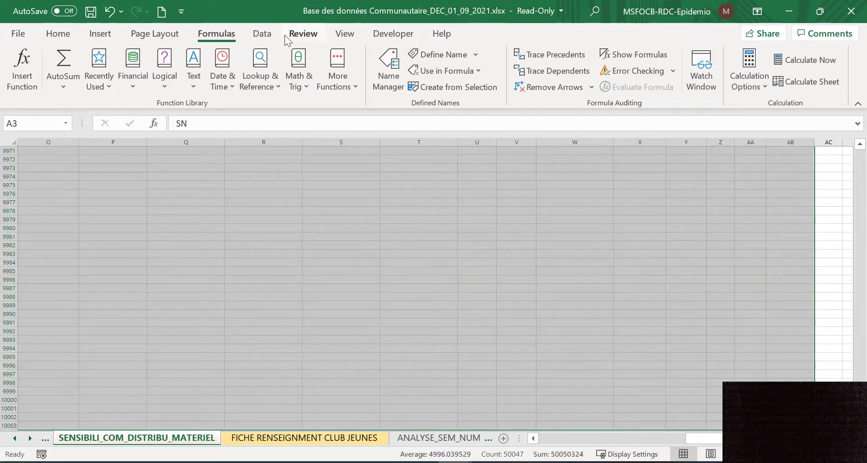
pyautogui.click(105, 35)
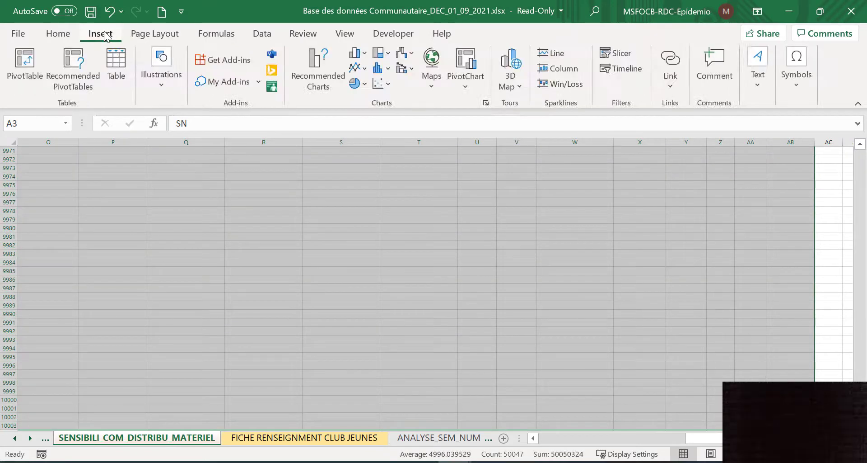
pyautogui.click(119, 65)
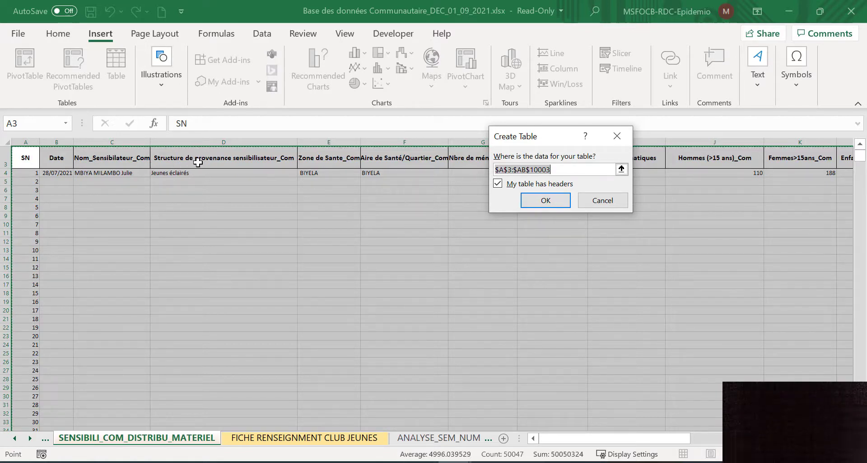
pyautogui.click(546, 201)
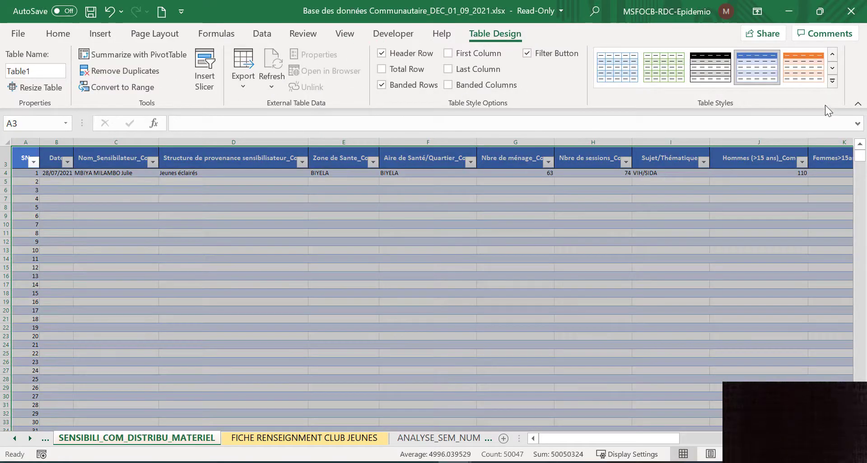
# Apply the grey Medium table style with banded rows to the new table and add All Borders to its cells
pyautogui.click(832, 83)
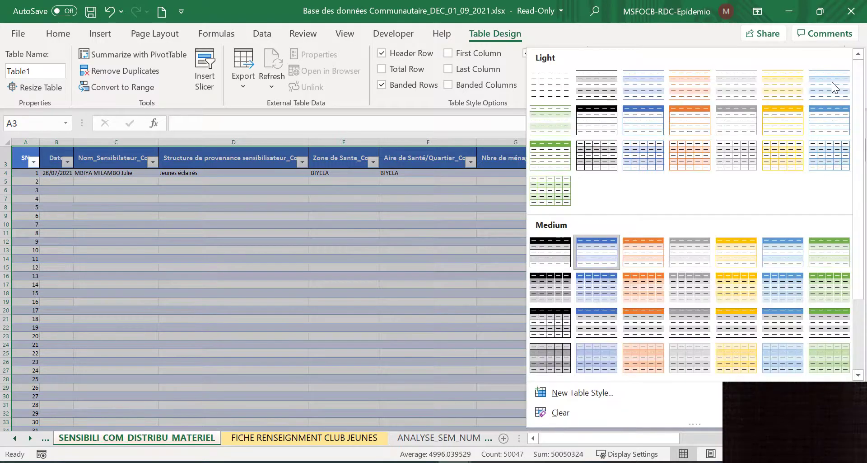
pyautogui.click(690, 252)
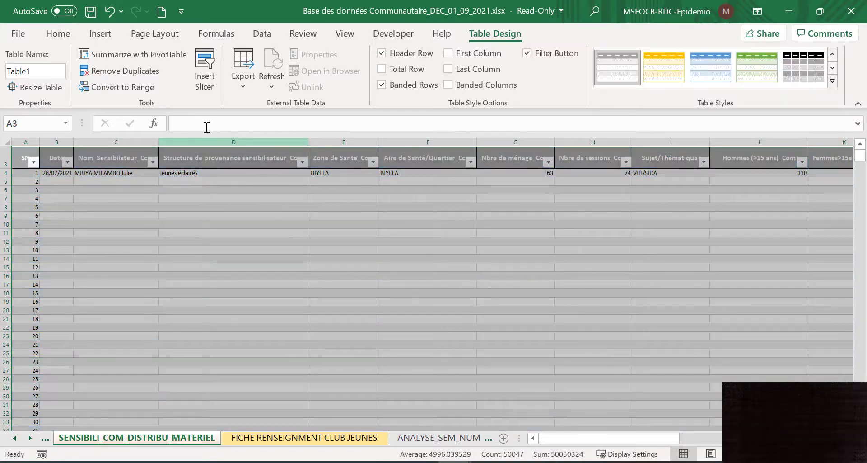
pyautogui.click(59, 34)
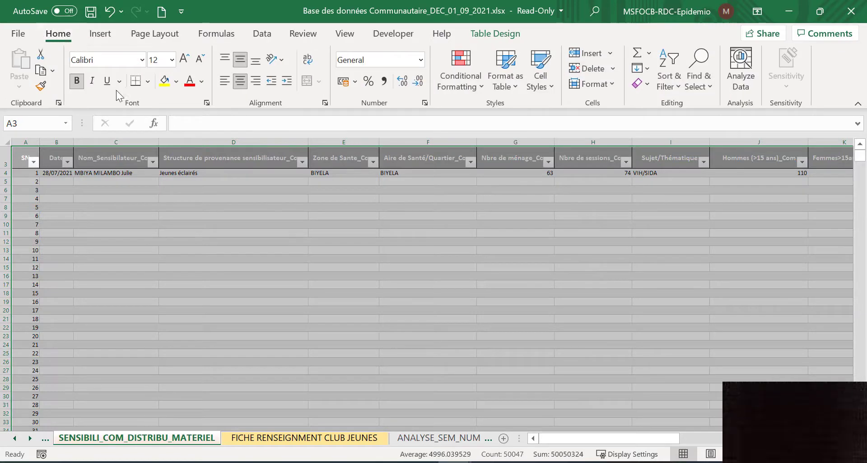
pyautogui.click(149, 81)
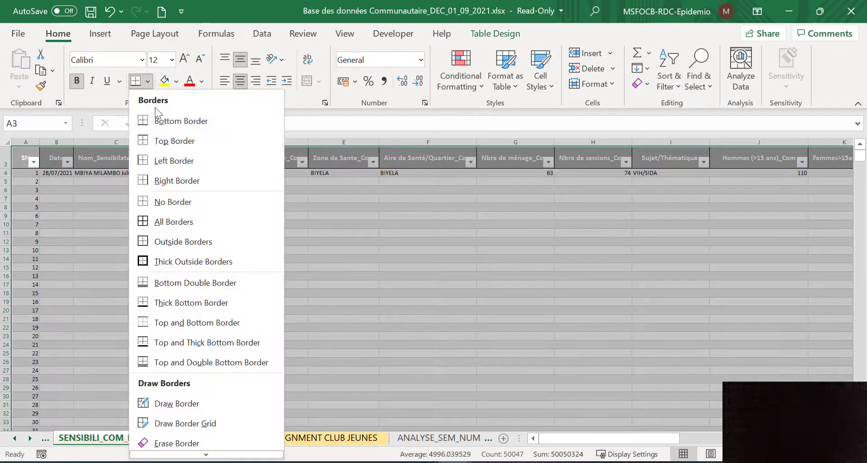
pyautogui.click(173, 222)
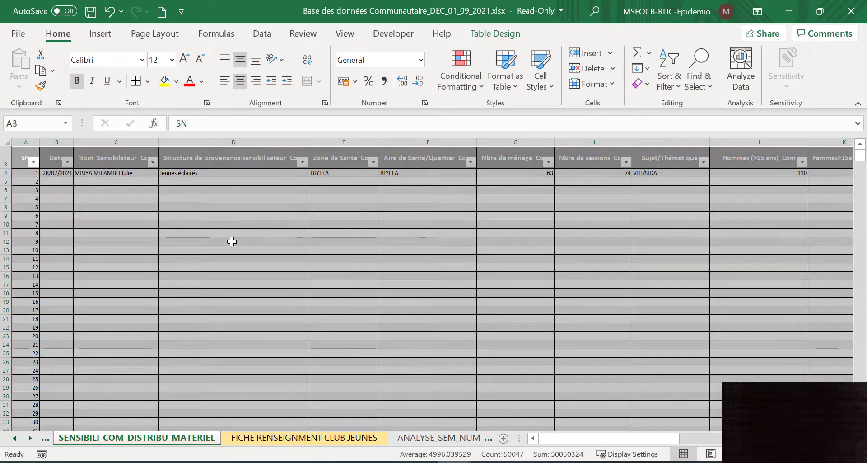
pyautogui.click(117, 225)
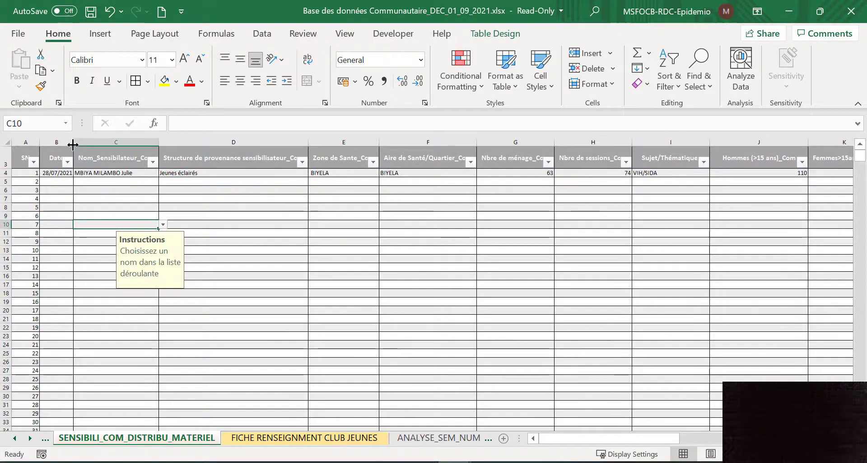
# Widen the Date column slightly and clear all serial numbers from the table's SN column below the header
pyautogui.moveTo(73, 142); pyautogui.dragTo(79, 142)
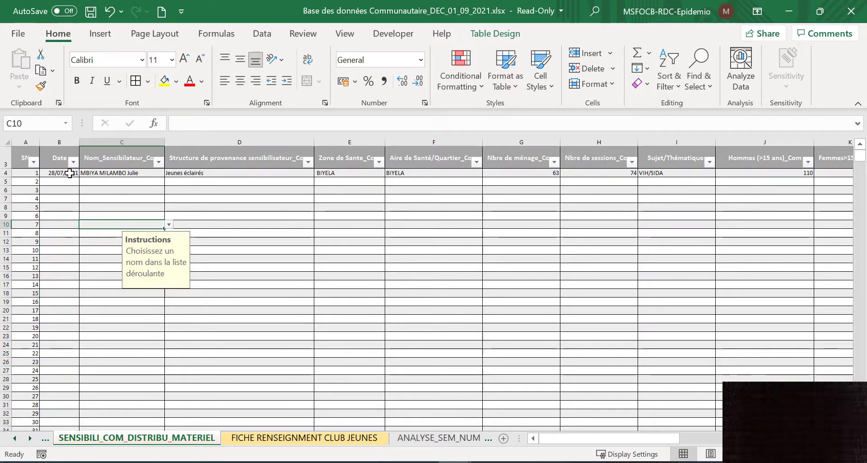
pyautogui.scroll(1, 52, 176)
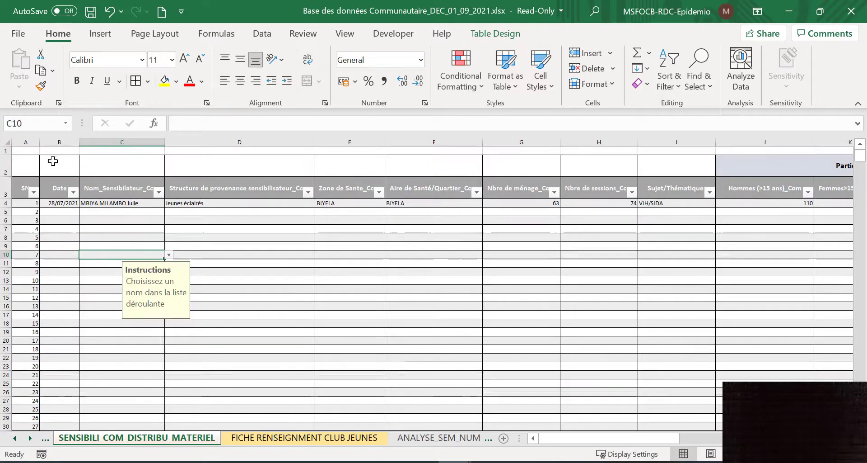
pyautogui.click(31, 176)
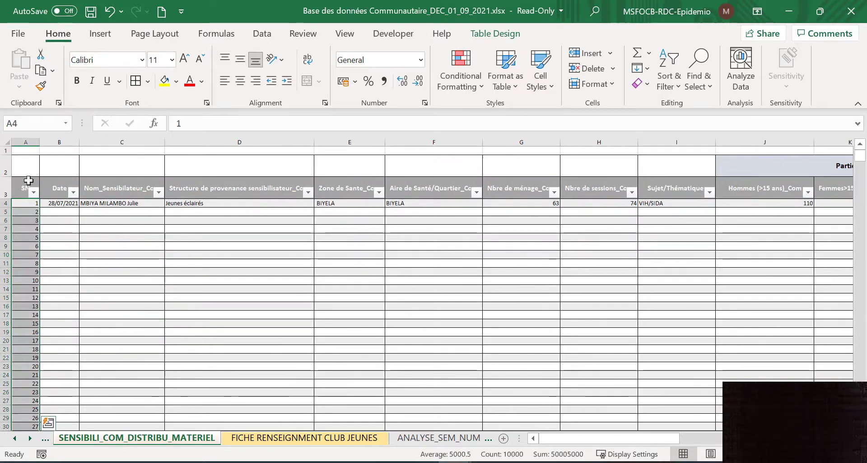
pyautogui.press('Delete')
pyautogui.click(27, 205)
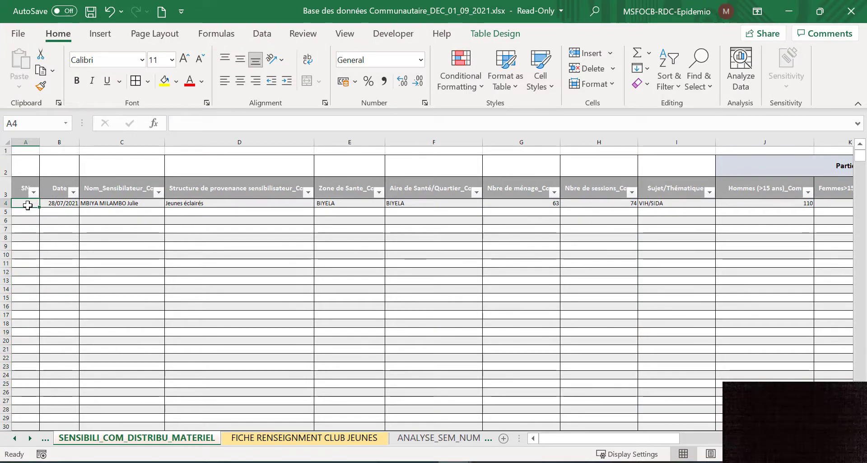
pyautogui.write('=R')
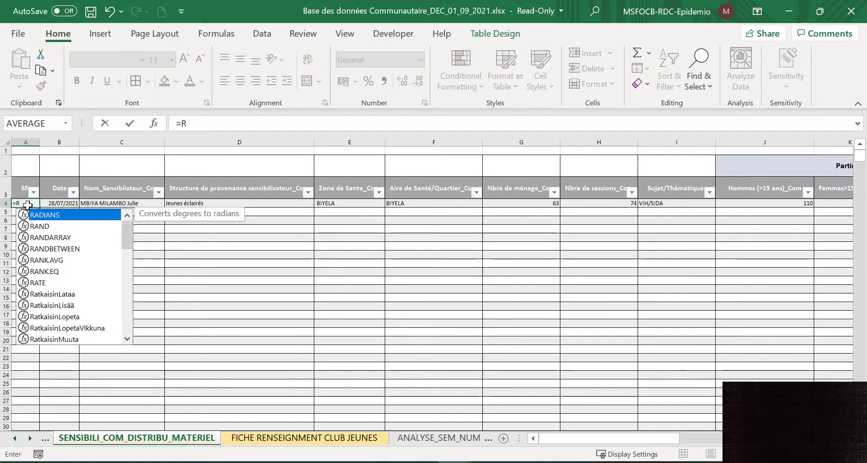
pyautogui.press('BackSpace')
pyautogui.press('BackSpace')
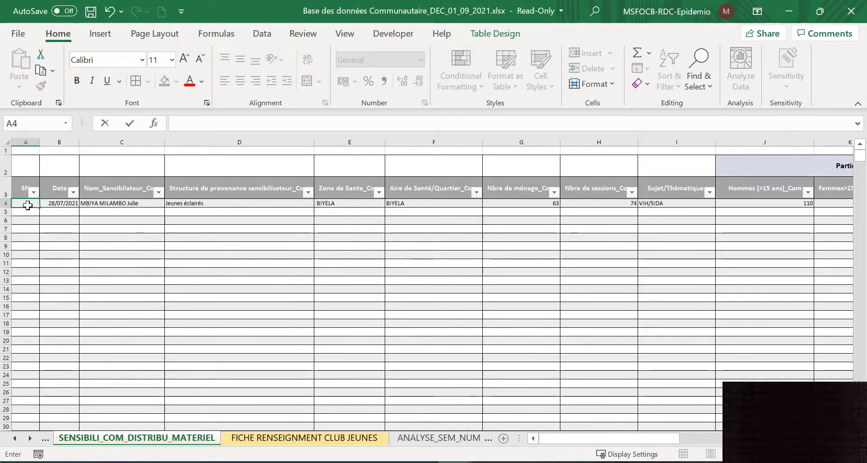
pyautogui.write('=if')
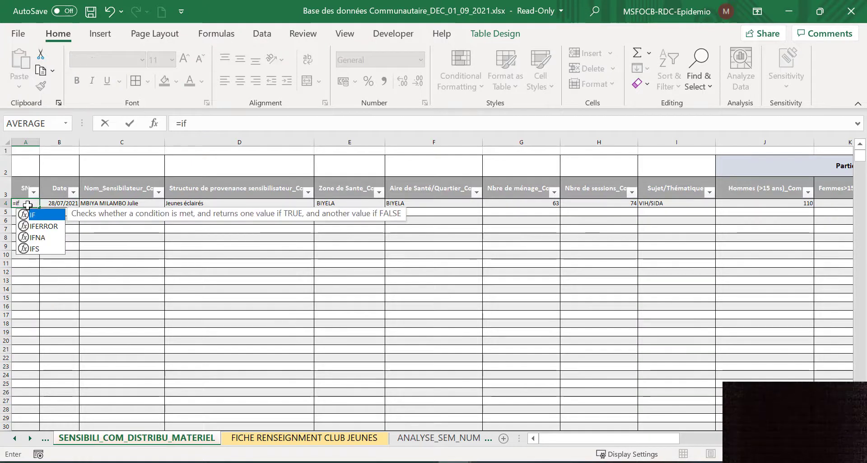
pyautogui.doubleClick(39, 215)
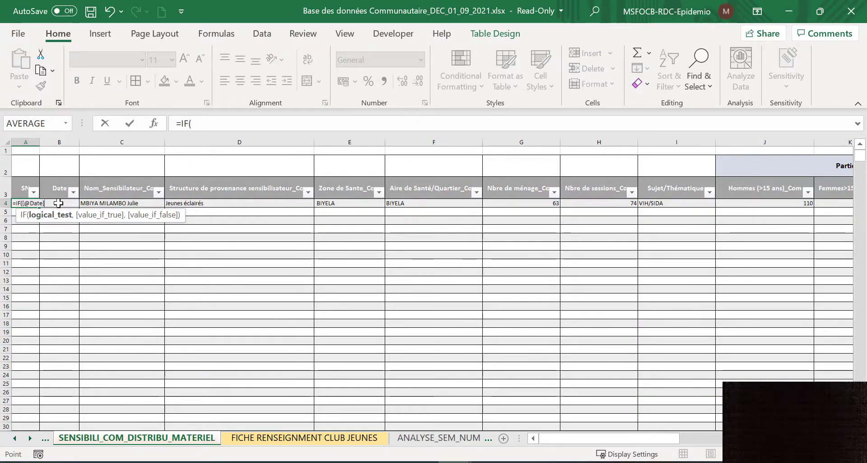
pyautogui.click(59, 204)
pyautogui.click(243, 121)
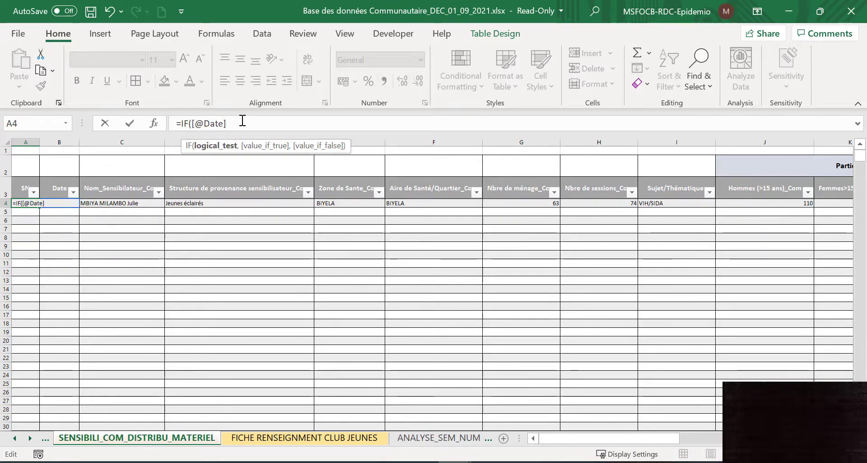
pyautogui.write('=')
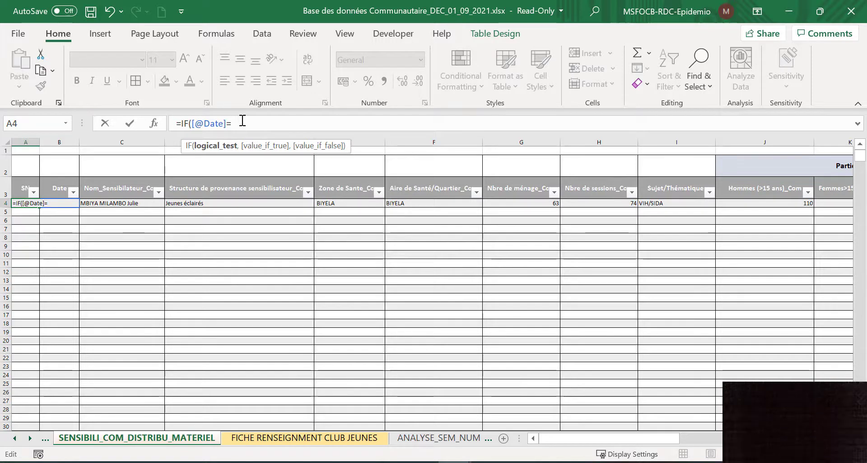
pyautogui.write('"",')
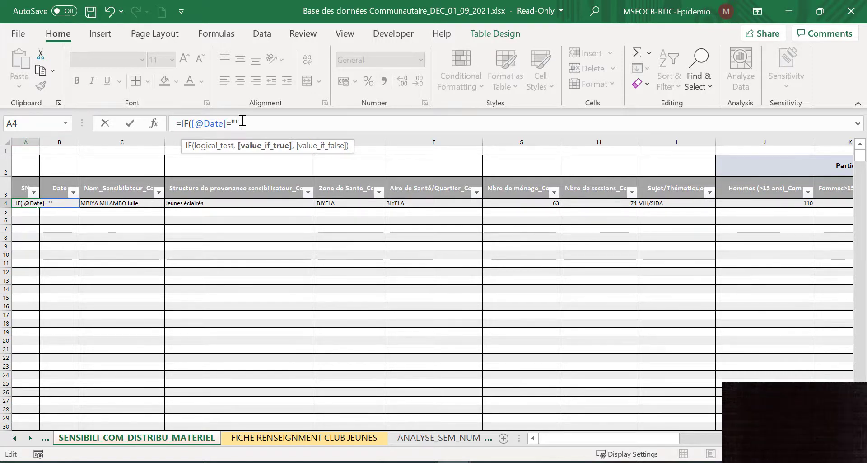
pyautogui.write('"')
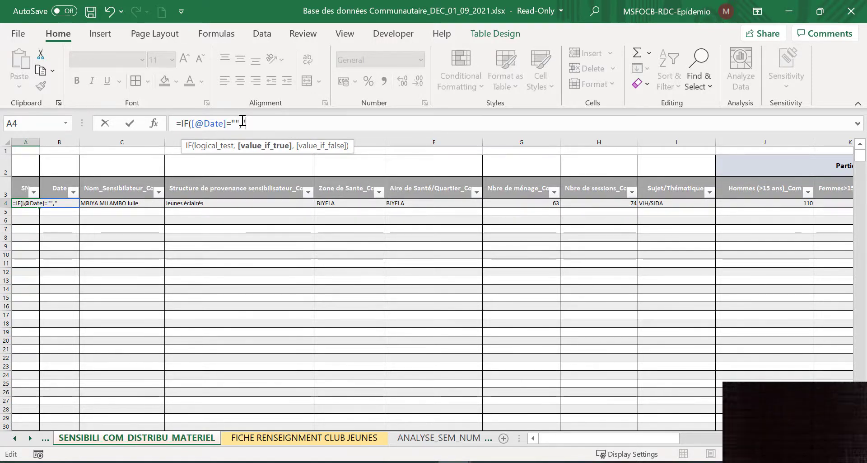
pyautogui.write('",')
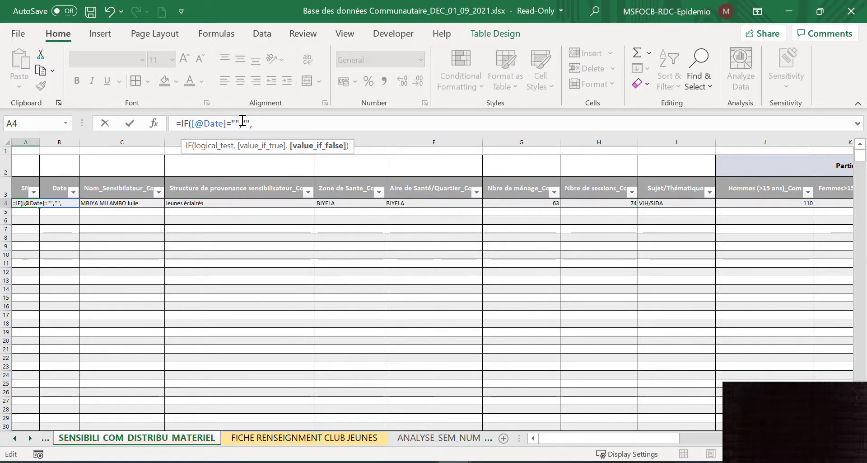
pyautogui.write('ro')
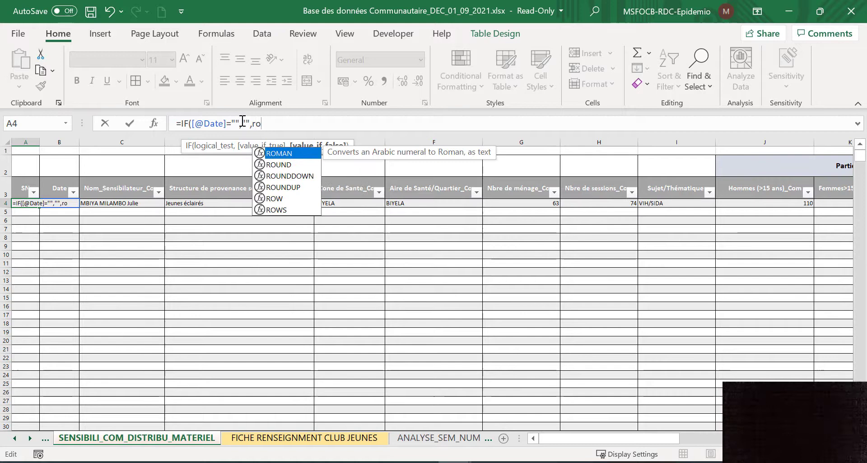
pyautogui.doubleClick(283, 199)
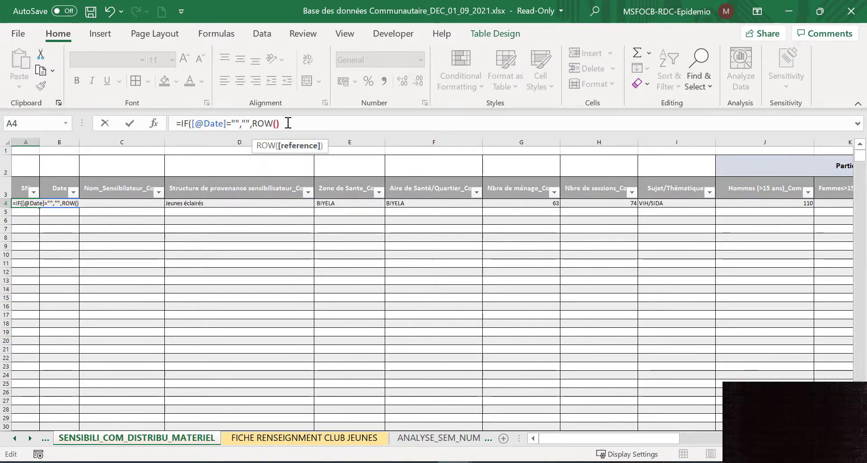
pyautogui.write(')')
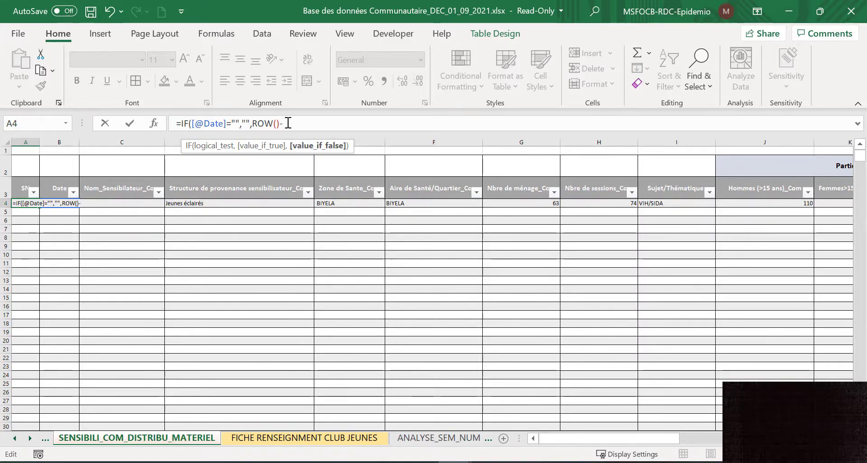
pyautogui.write('"')
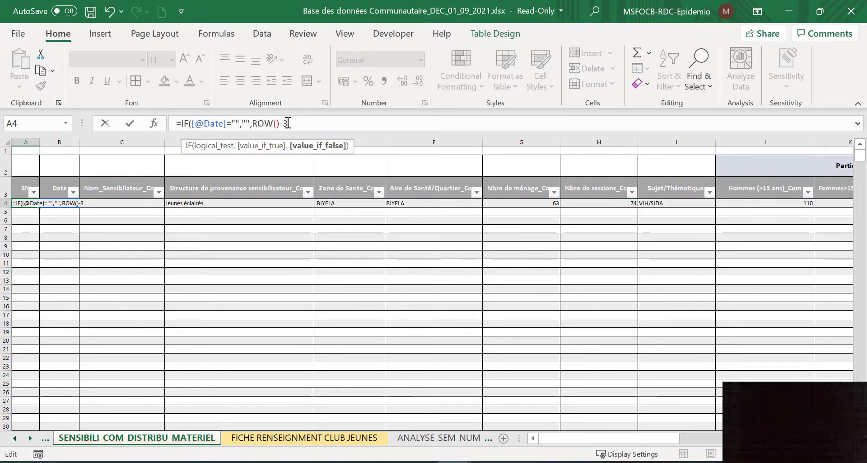
pyautogui.write('3')
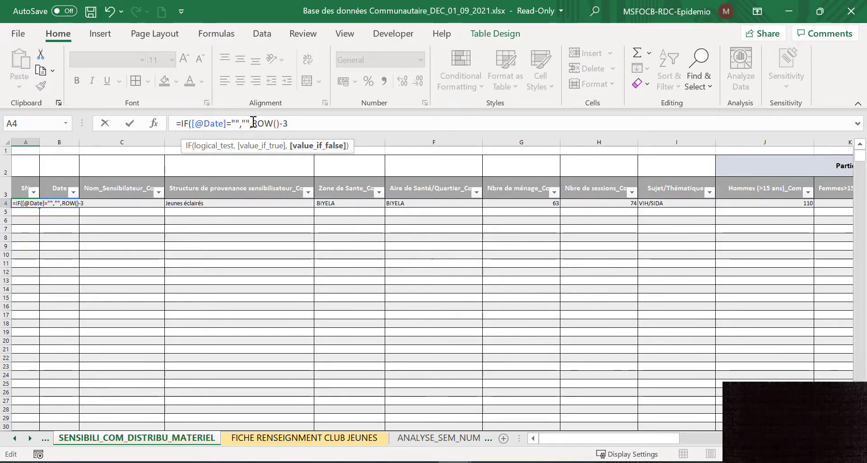
pyautogui.write('(')
pyautogui.click(302, 125)
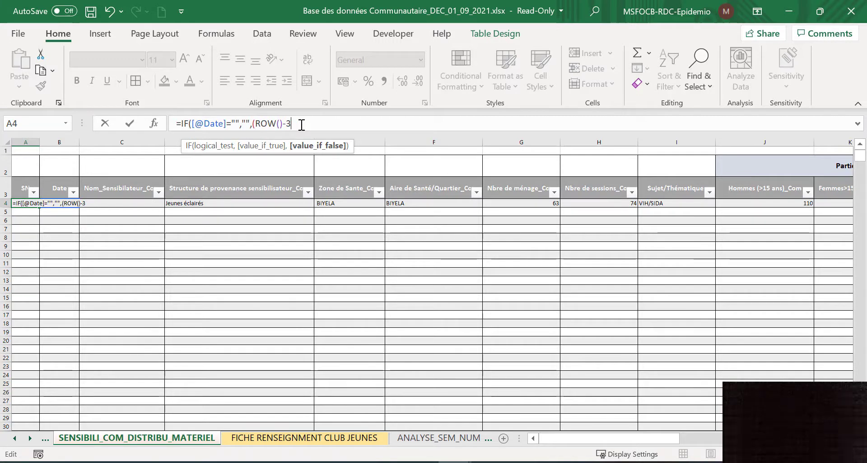
pyautogui.write(')')
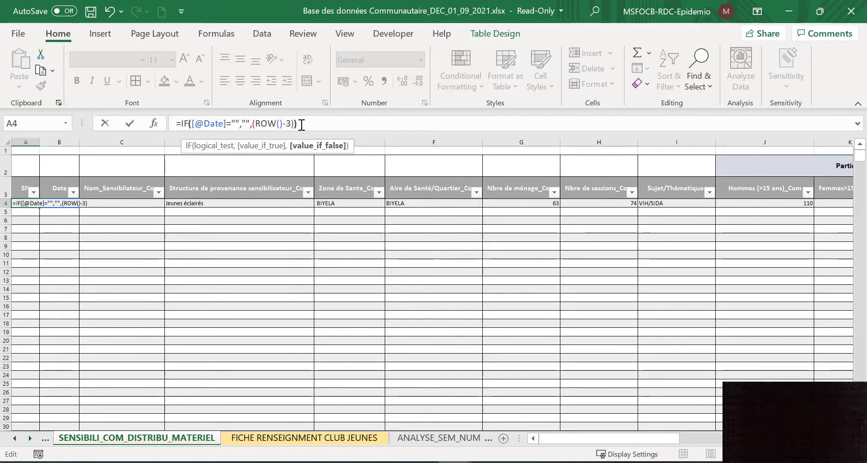
pyautogui.write(')')
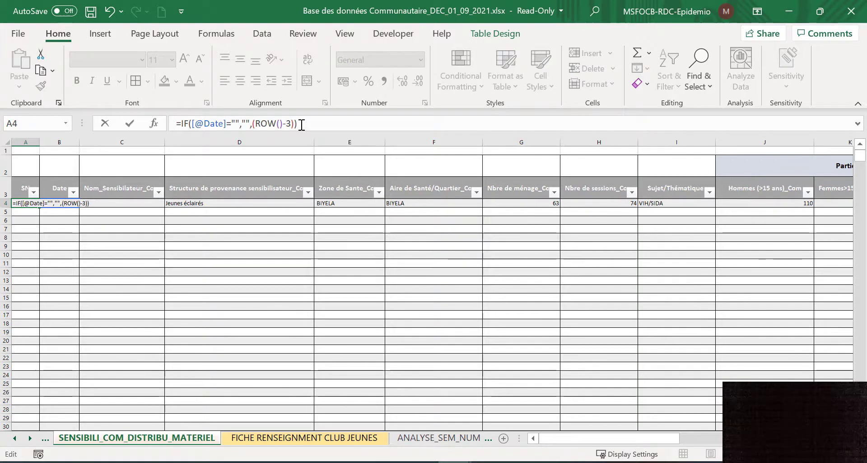
pyautogui.press('Return')
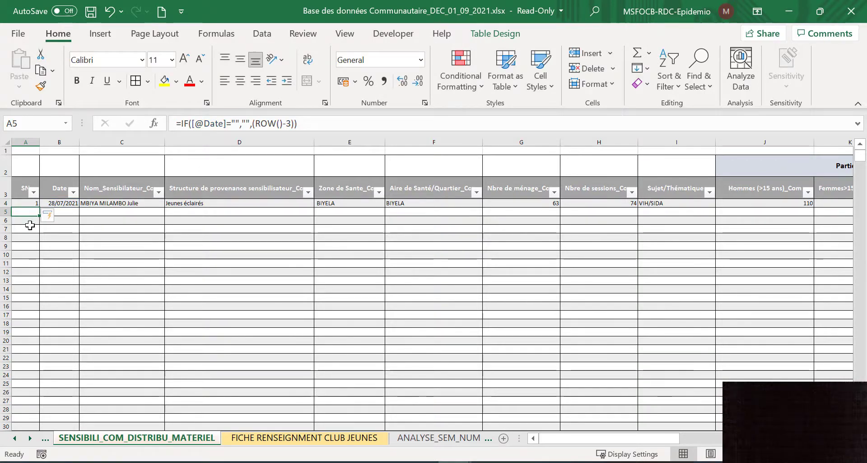
# Enter the date 28/07/21 in cell B5 of the Date column
pyautogui.click(68, 211)
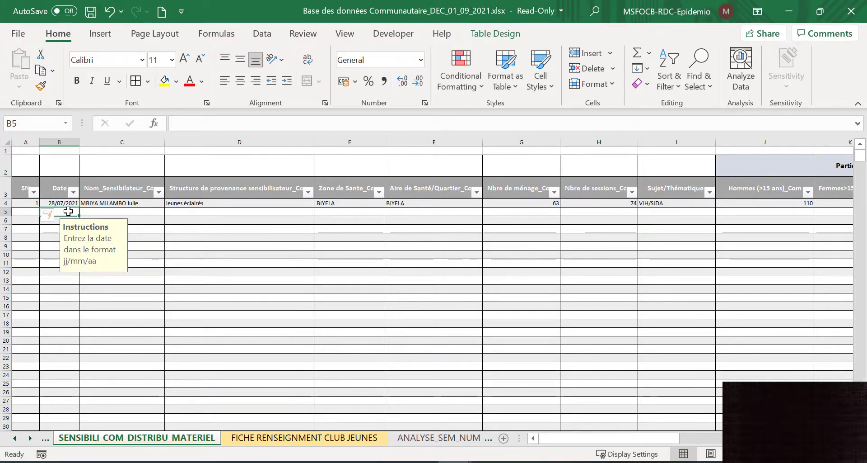
pyautogui.write('2')
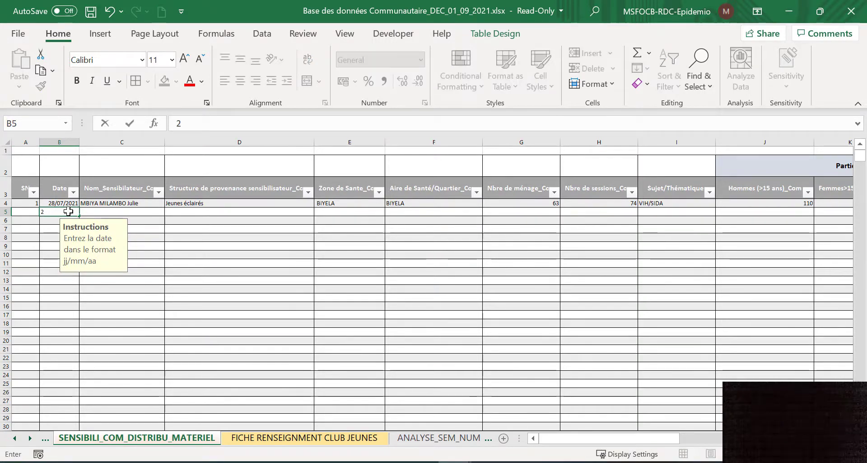
pyautogui.write('0')
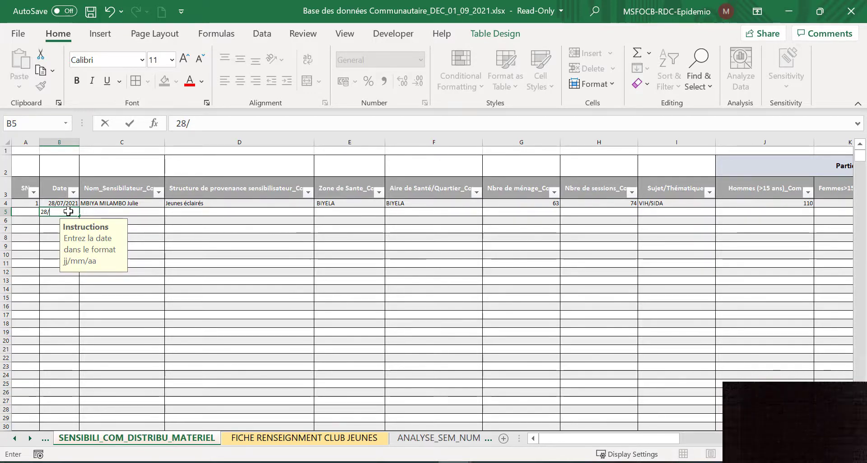
pyautogui.write('7')
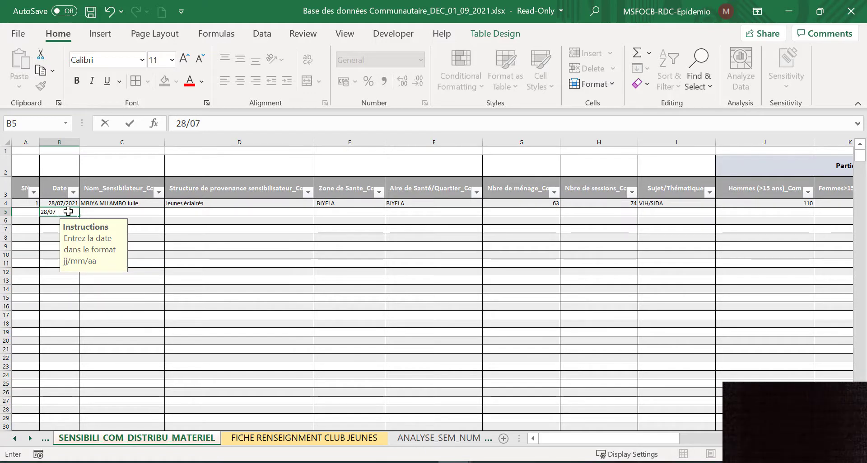
pyautogui.write('/21')
pyautogui.press('Return')
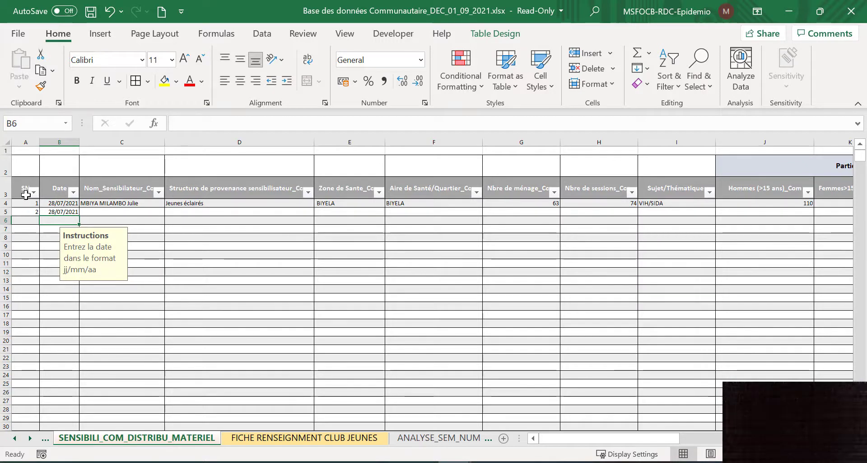
# Check the formula held by the blank SN cells in the dateless rows further down the table
pyautogui.click(24, 238)
pyautogui.click(26, 269)
pyautogui.click(22, 298)
pyautogui.click(22, 315)
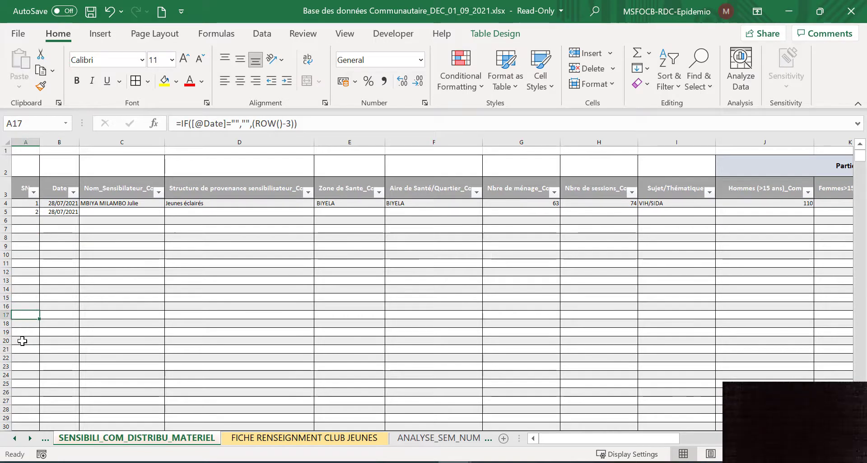
pyautogui.click(23, 340)
pyautogui.click(25, 366)
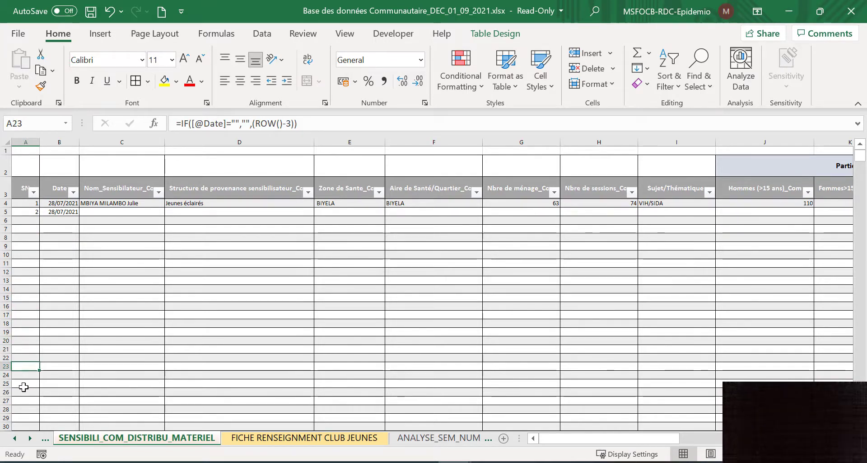
pyautogui.click(23, 385)
pyautogui.click(26, 401)
pyautogui.click(23, 357)
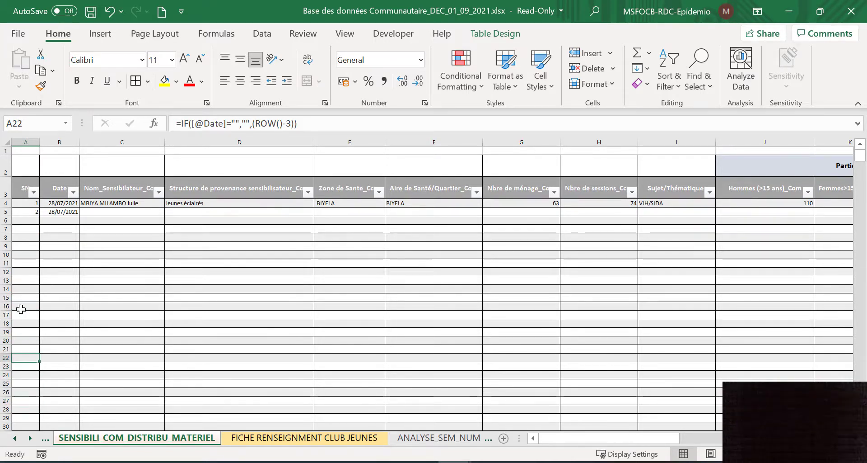
pyautogui.click(21, 306)
# Change the data validation of the table's whole Date column to allow dates greater than or equal to 01/01/2021
pyautogui.click(58, 229)
pyautogui.click(58, 178)
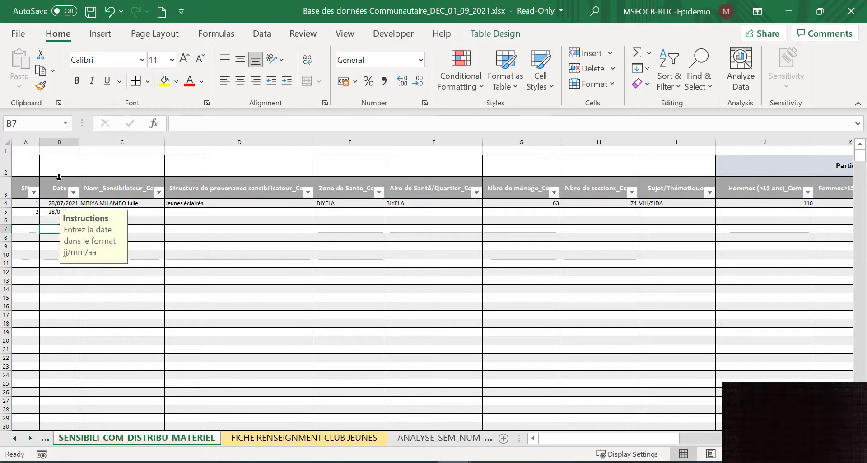
pyautogui.click(608, 85)
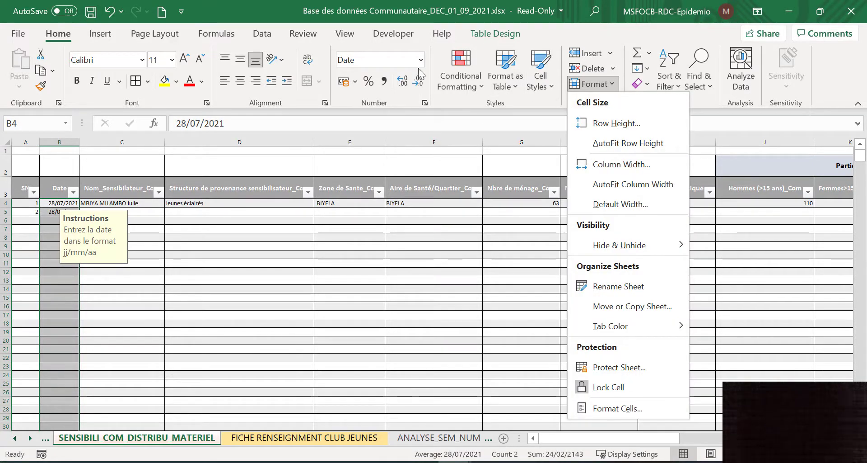
pyautogui.click(262, 34)
pyautogui.click(542, 84)
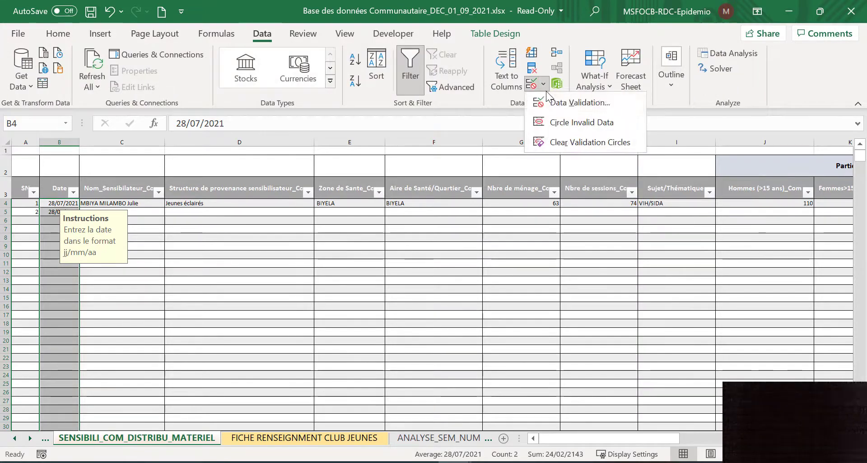
pyautogui.click(563, 105)
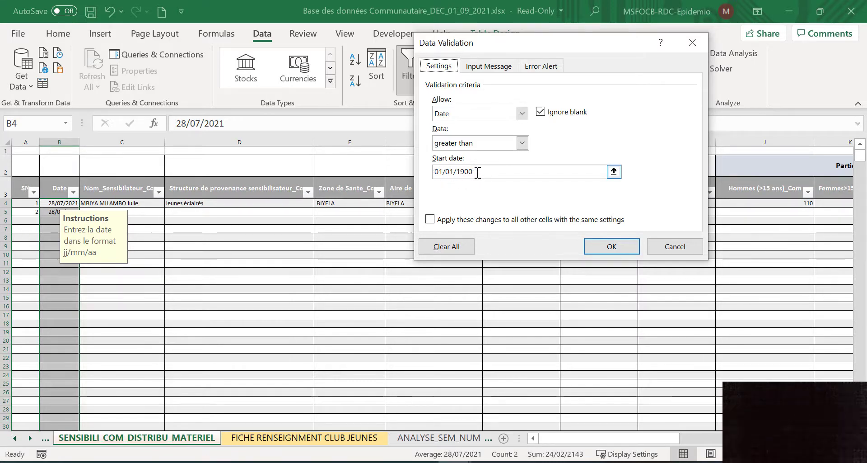
pyautogui.moveTo(476, 172); pyautogui.dragTo(458, 172)
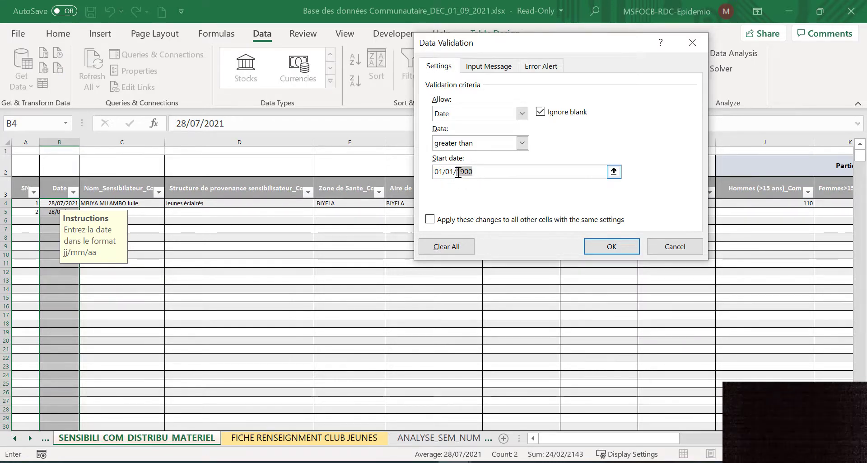
pyautogui.write('2')
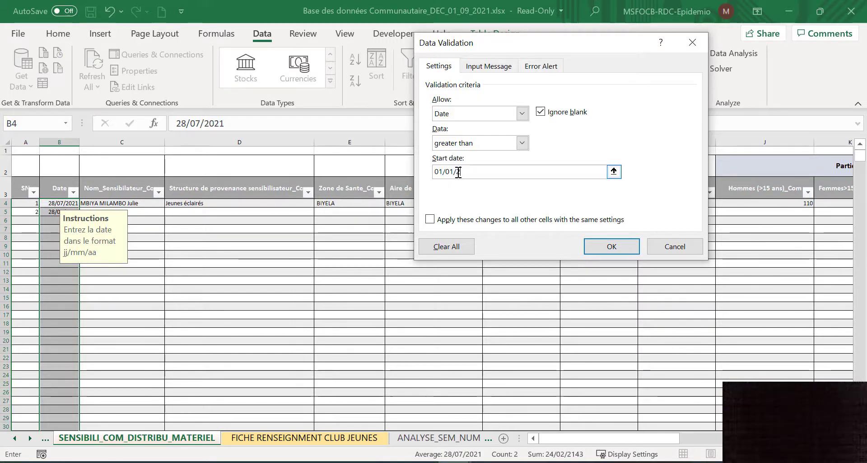
pyautogui.write('021')
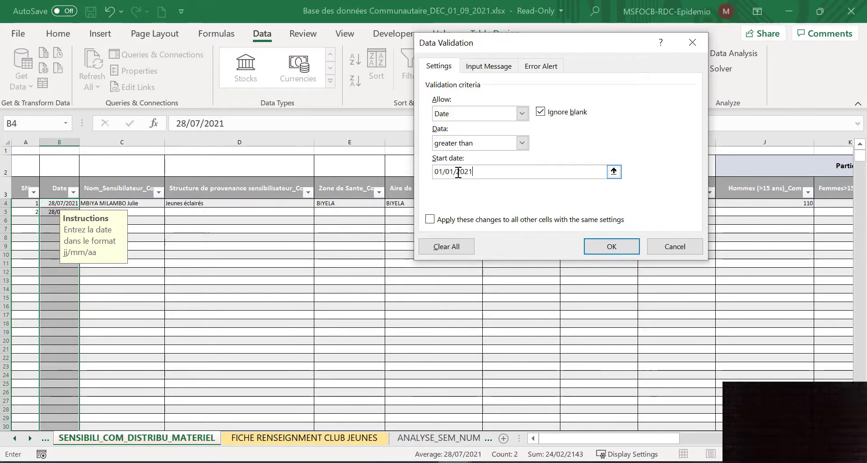
pyautogui.click(522, 143)
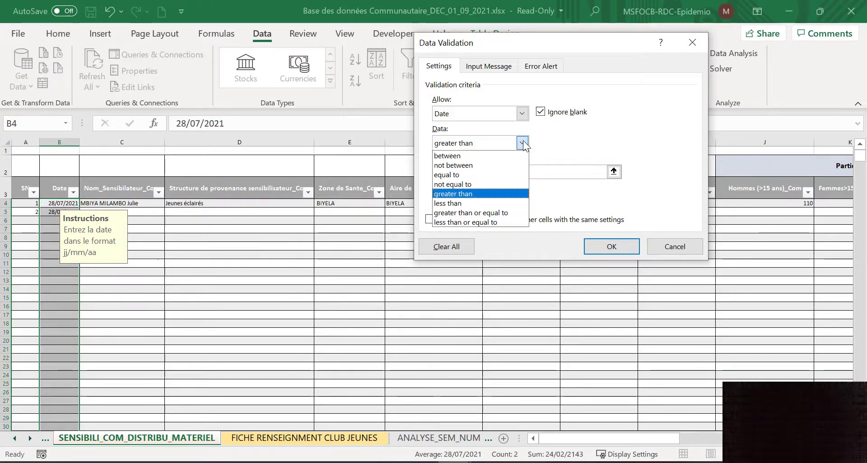
pyautogui.click(489, 213)
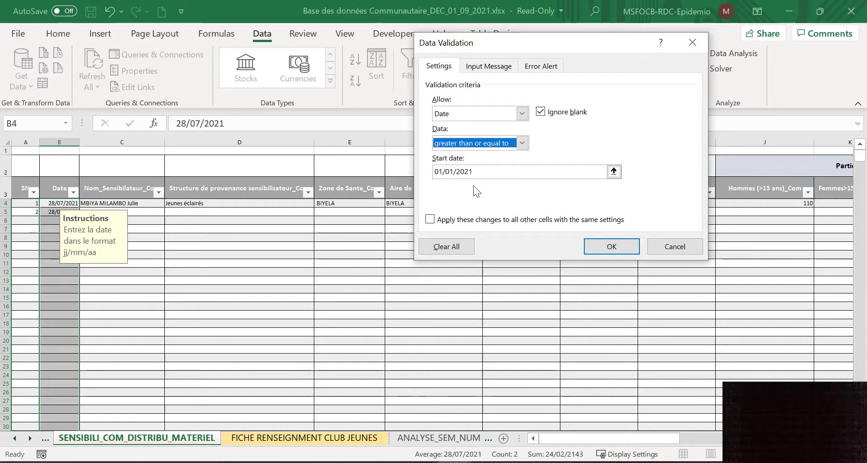
pyautogui.click(611, 246)
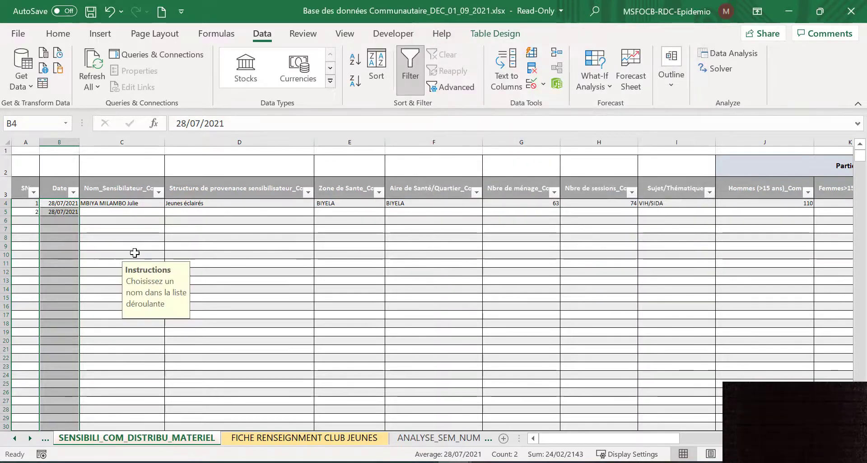
# Widen the Nom_Sensibilateur_Com column to fit its header and view the choices in cell C4's dropdown list
pyautogui.click(134, 253)
pyautogui.moveTo(165, 144); pyautogui.dragTo(183, 144)
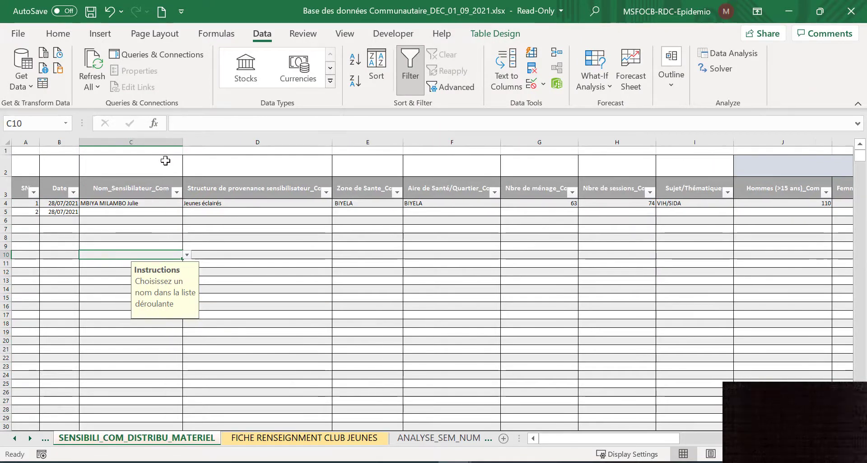
pyautogui.click(137, 203)
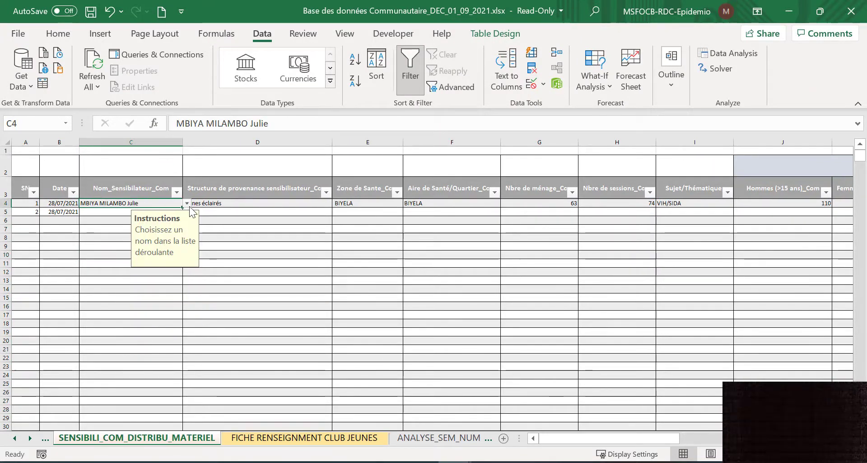
pyautogui.click(187, 203)
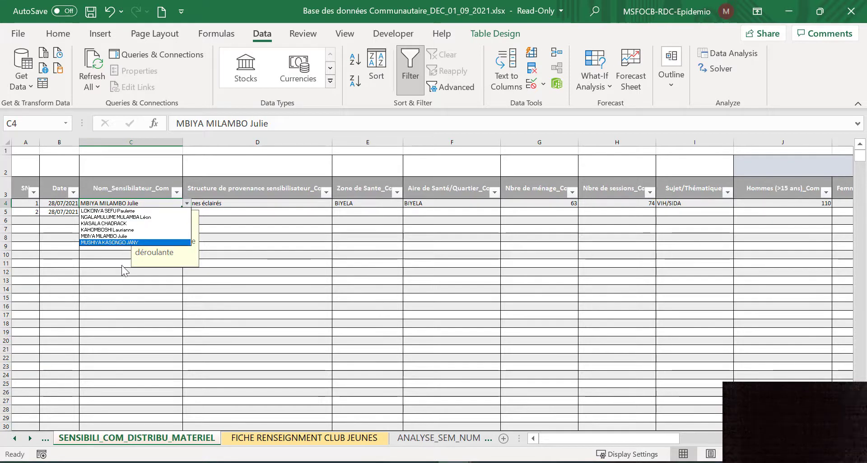
pyautogui.press('Escape')
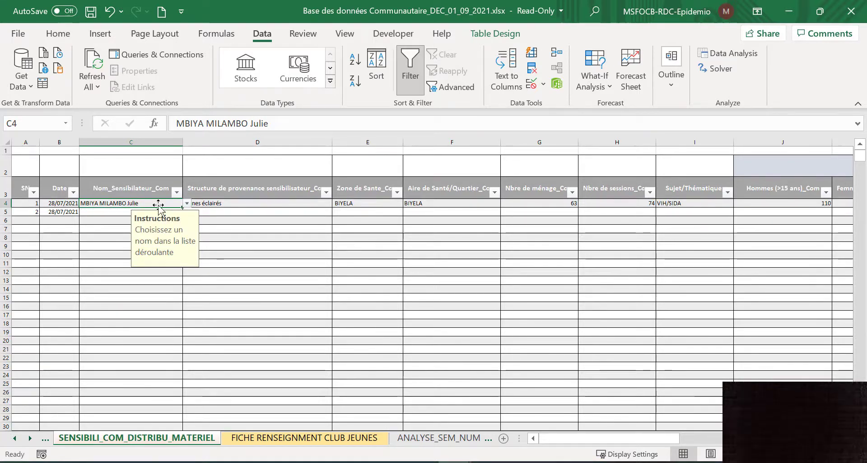
# Examine the source range of the list validation applied to cell C4
pyautogui.click(543, 84)
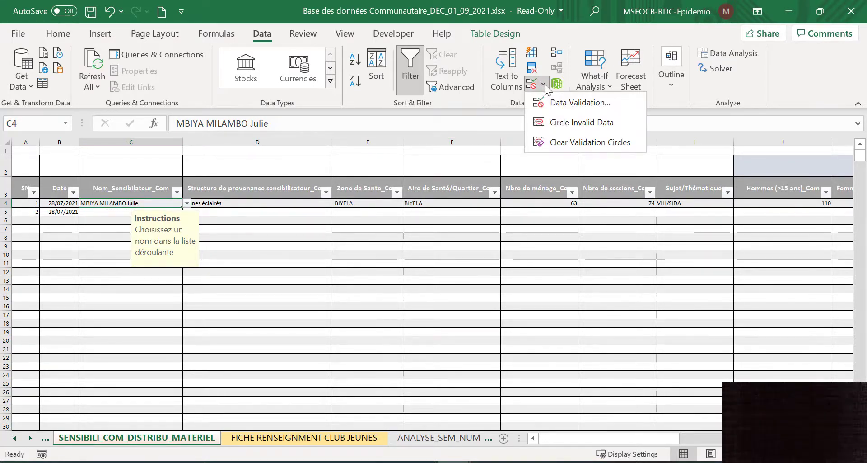
pyautogui.click(560, 104)
pyautogui.click(488, 176)
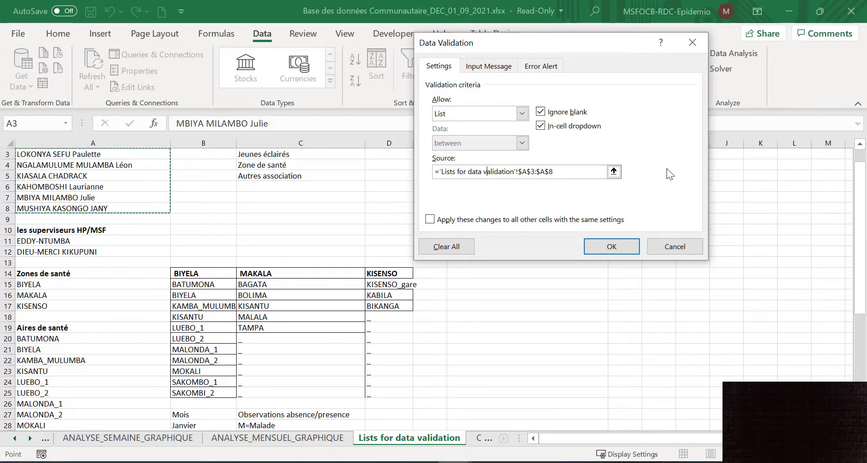
pyautogui.click(612, 247)
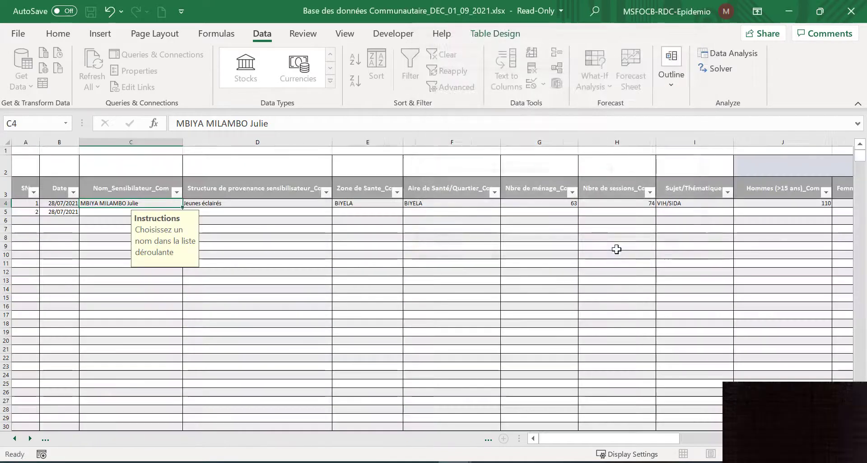
# Go to the "Lists for data validation" sheet and bring the start of its lists into view
pyautogui.click(34, 439)
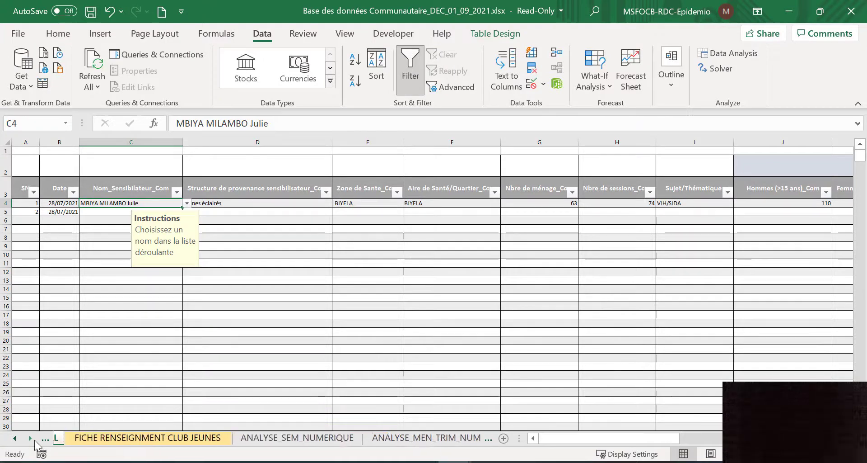
pyautogui.click(33, 439)
pyautogui.click(34, 439)
pyautogui.click(33, 439)
pyautogui.click(433, 439)
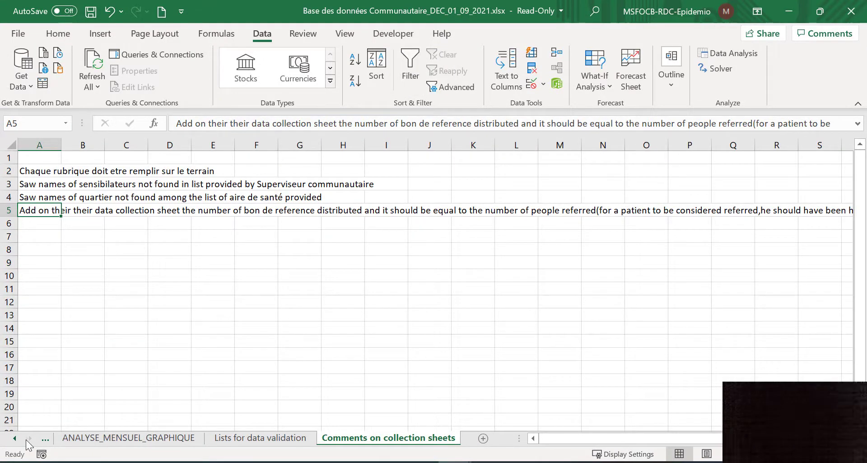
pyautogui.click(262, 438)
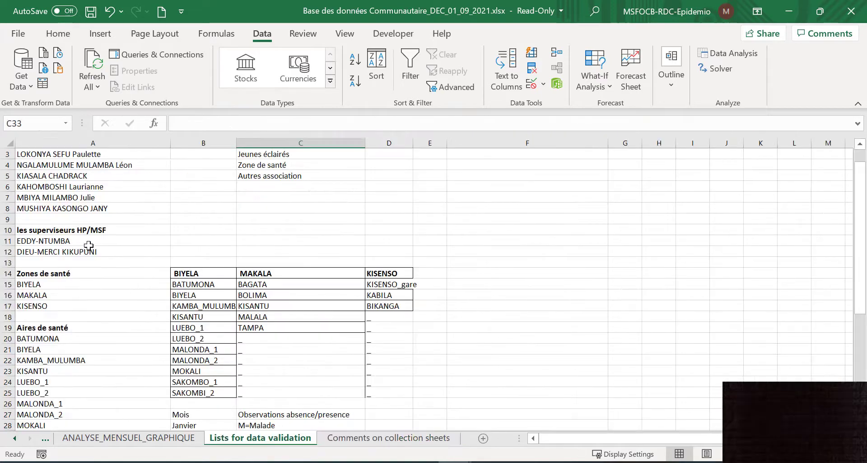
pyautogui.scroll(1, 52, 166)
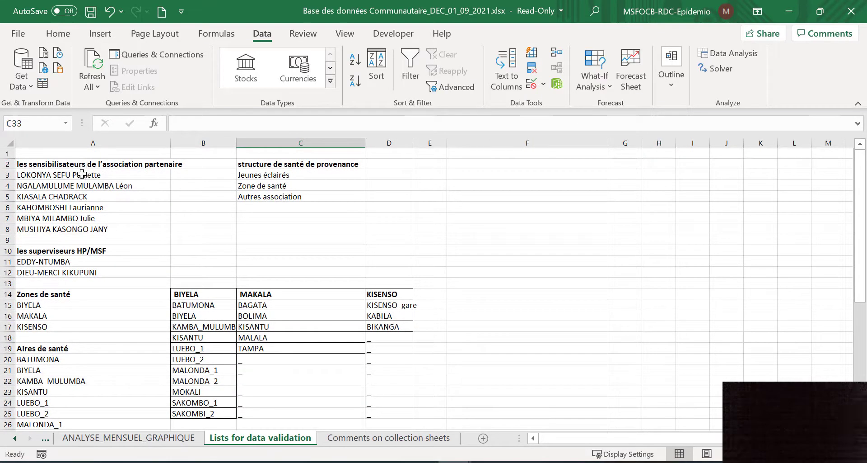
# Replace the heading in A2 above the list of sensitizers' names with nameSen
pyautogui.click(54, 163)
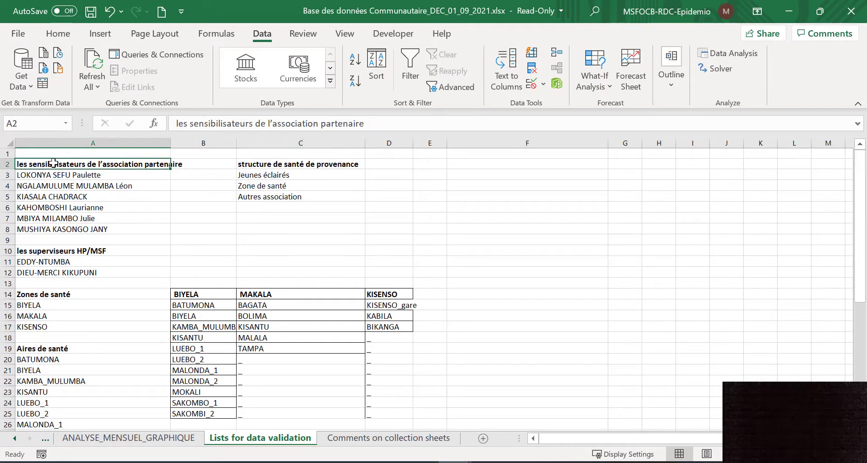
pyautogui.write('name')
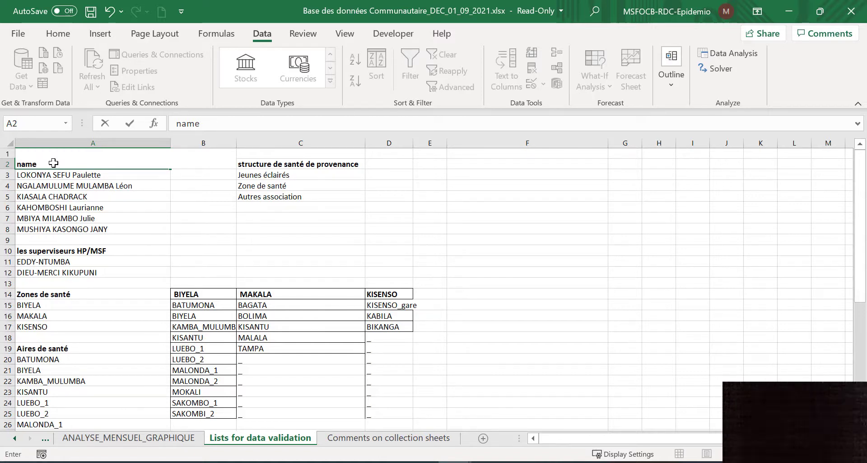
pyautogui.write('Se')
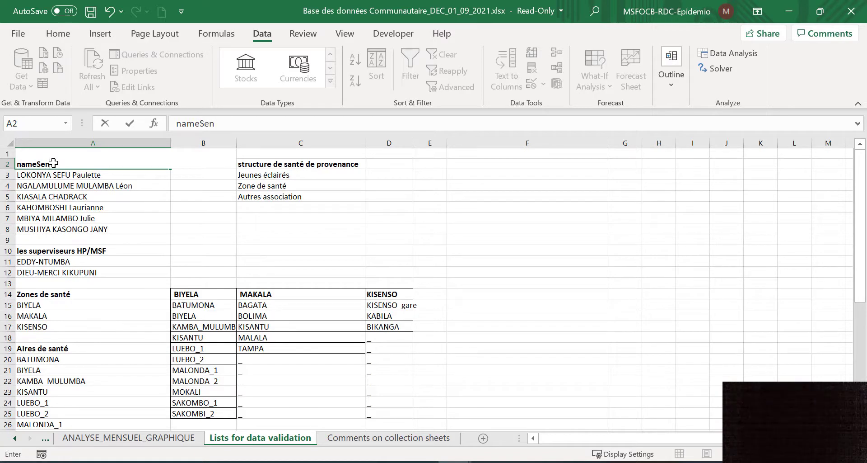
pyautogui.write('n')
pyautogui.click(61, 218)
pyautogui.click(59, 164)
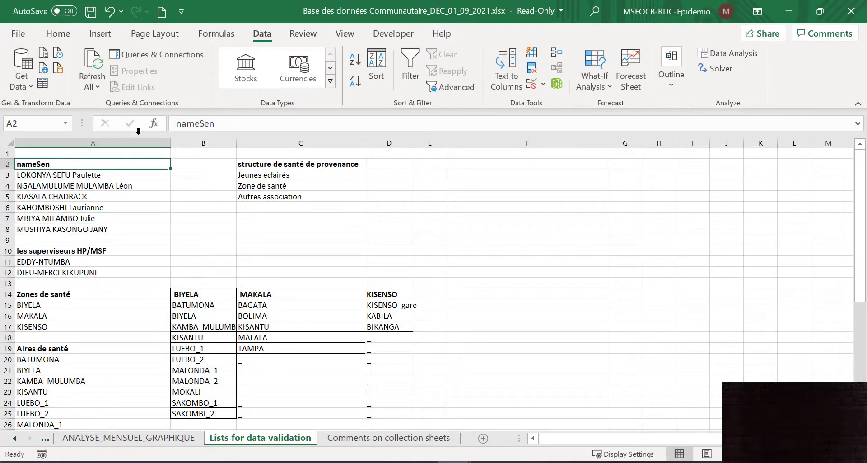
# Fill the nameSen heading cell A2 with yellow
pyautogui.click(62, 35)
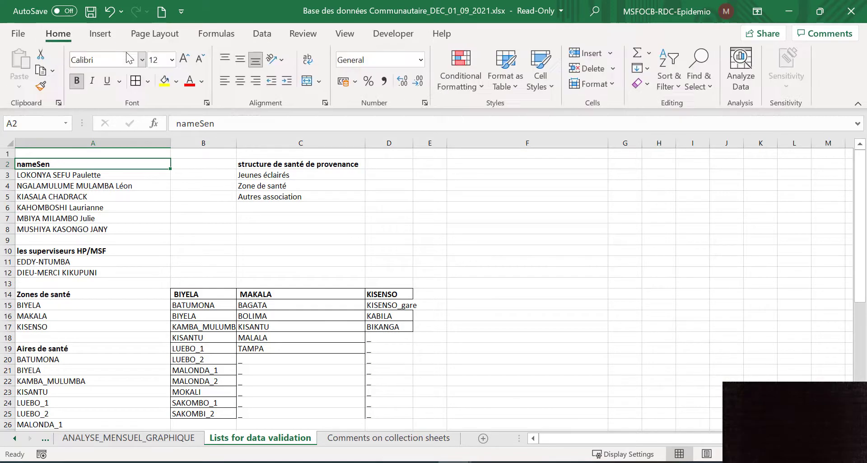
pyautogui.click(164, 81)
pyautogui.click(55, 208)
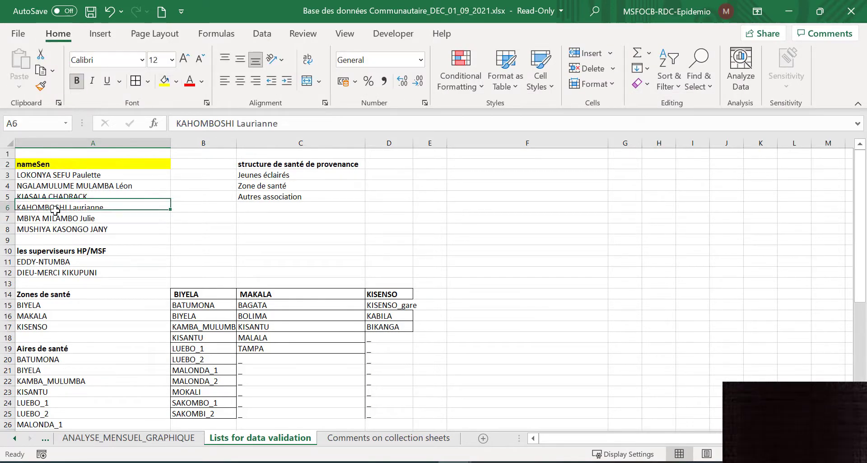
# Define the workbook name nameSen for the sensitizers' list in A3:A8, reusing the heading text from A2
pyautogui.doubleClick(54, 165)
pyautogui.moveTo(54, 165); pyautogui.dragTo(9, 165)
pyautogui.hotkey('ctrl', 'c')
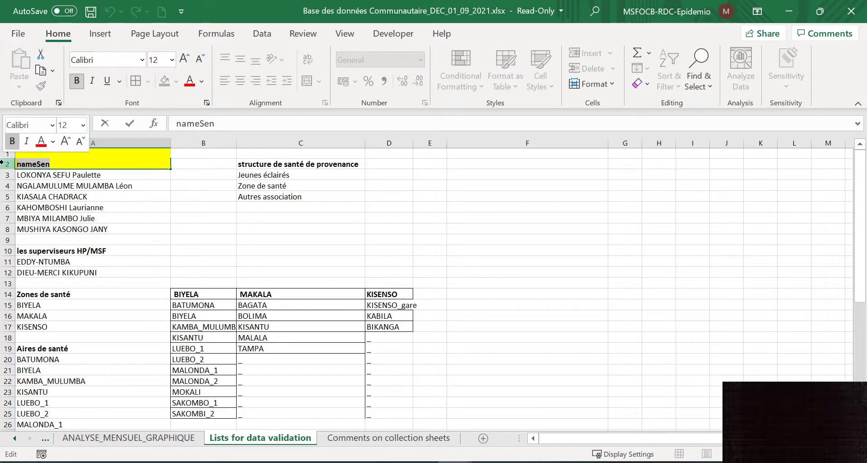
pyautogui.click(75, 209)
pyautogui.moveTo(65, 176); pyautogui.dragTo(61, 226)
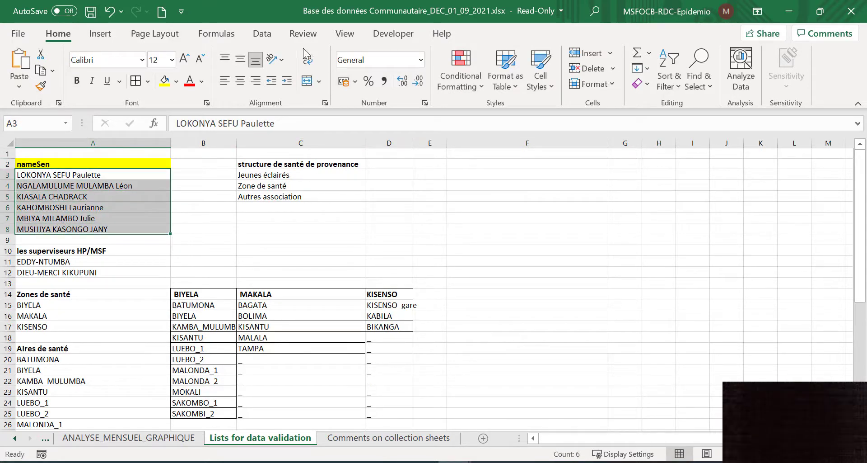
pyautogui.click(222, 36)
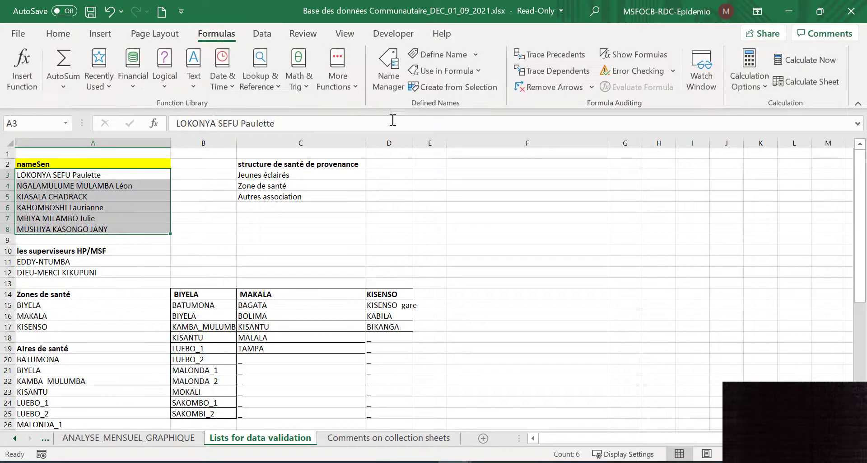
pyautogui.click(434, 53)
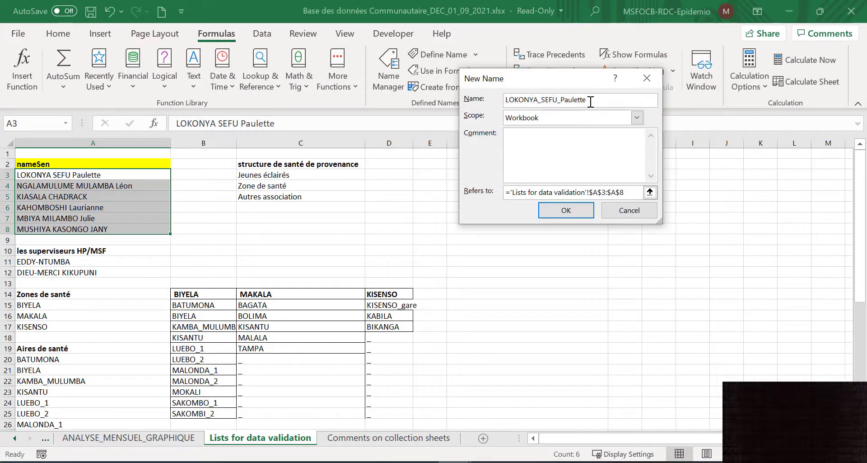
pyautogui.hotkey('ctrl', 'v')
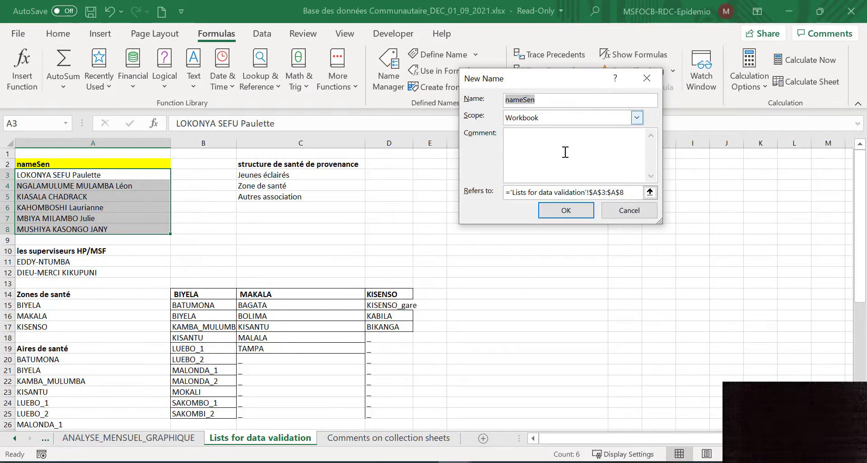
pyautogui.click(580, 212)
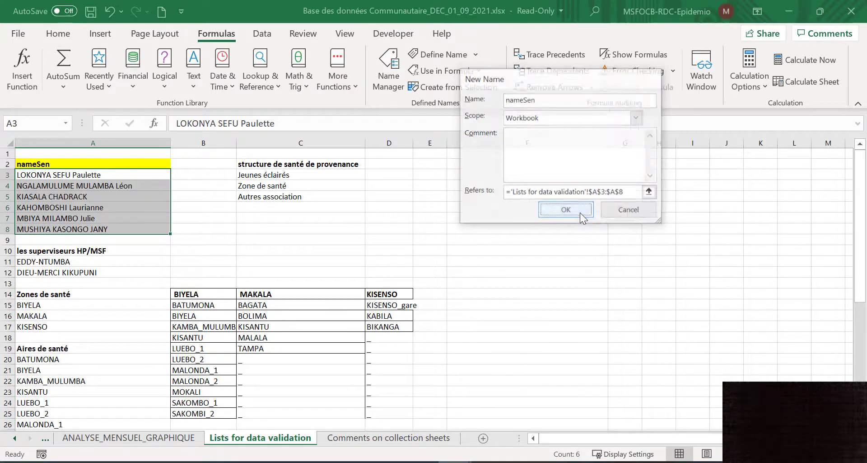
# On the SENSIBILI_COM_DISTRIBU_MATERIEL sheet, set the list validation source of the Nom_Sensibilateur_Com column, from C4 down, to =nameSen
pyautogui.click(22, 438)
pyautogui.click(22, 439)
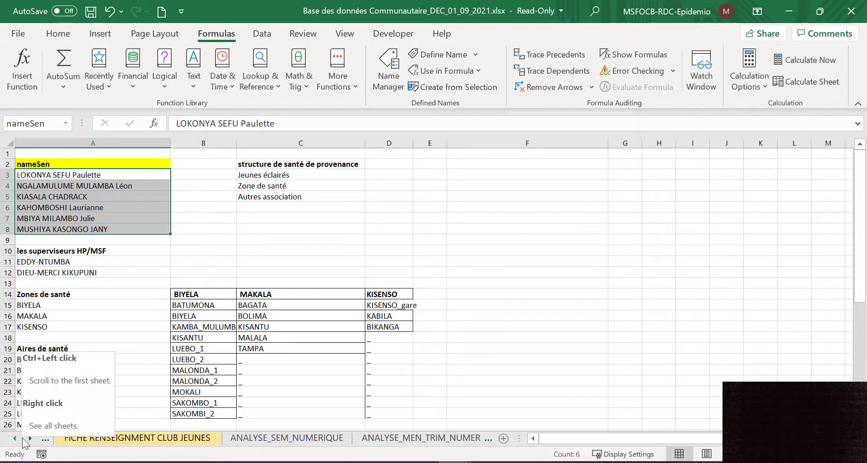
pyautogui.click(22, 438)
pyautogui.click(22, 438)
pyautogui.click(149, 437)
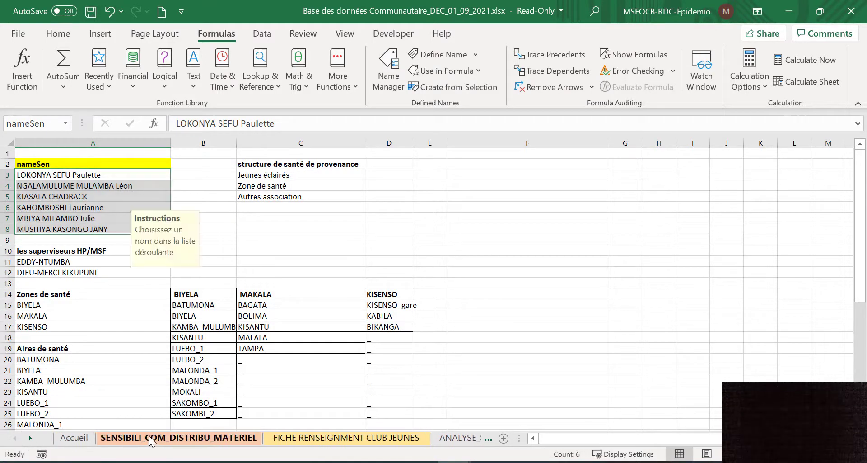
pyautogui.click(141, 176)
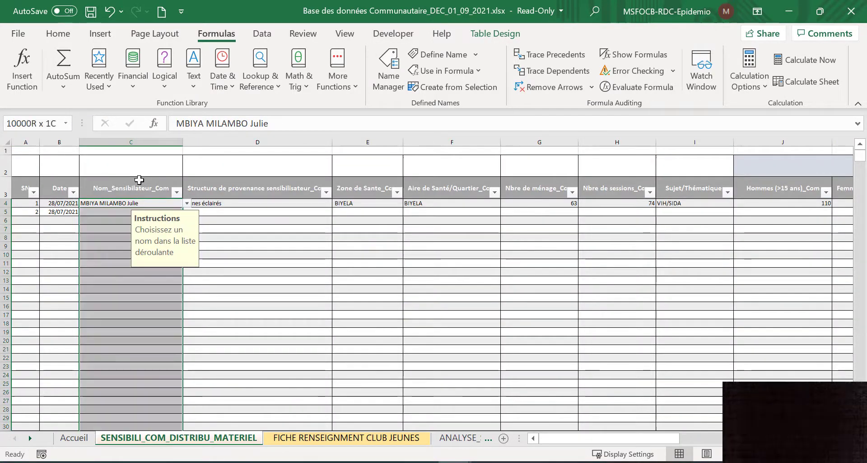
pyautogui.click(262, 34)
pyautogui.click(544, 84)
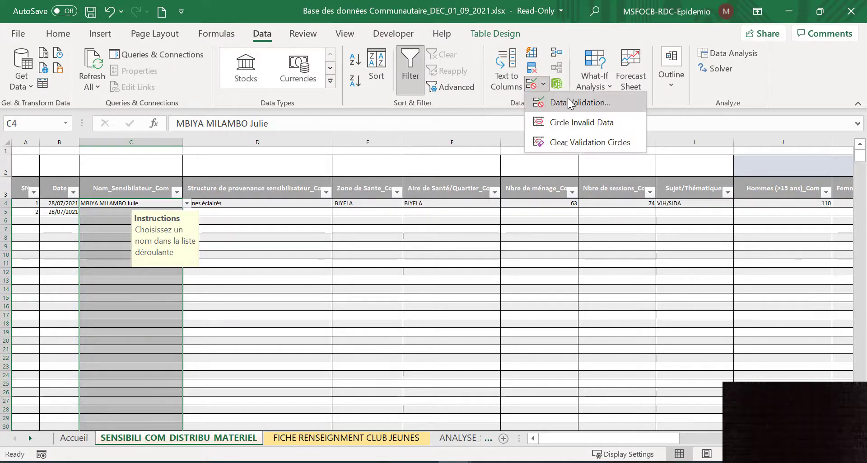
pyautogui.click(567, 102)
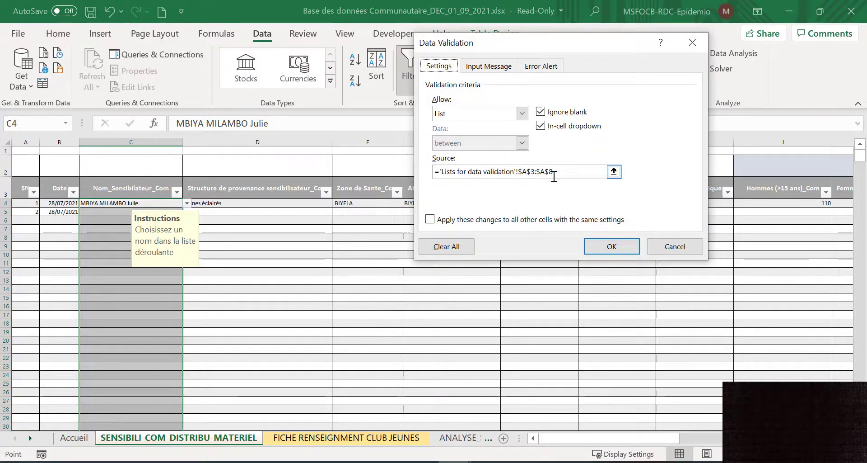
pyautogui.moveTo(555, 174); pyautogui.dragTo(441, 172)
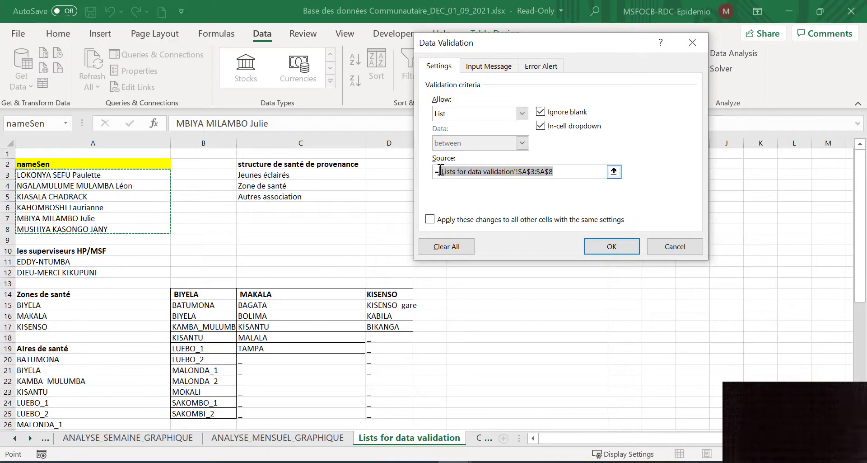
pyautogui.write('nameSen')
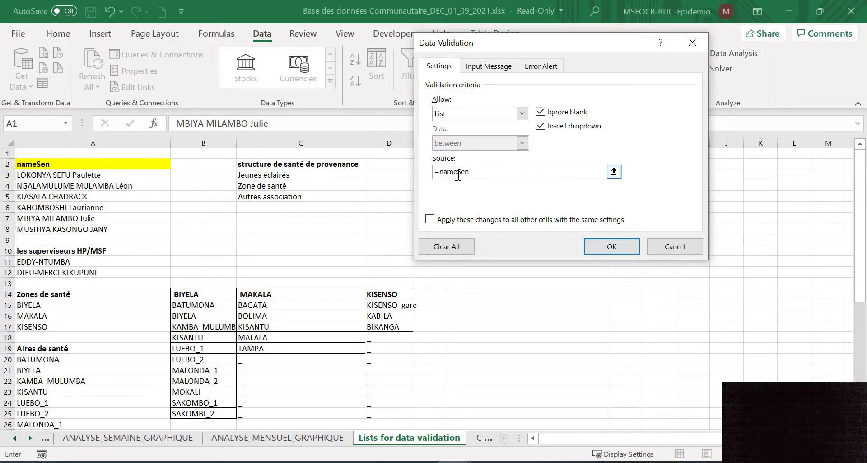
pyautogui.click(608, 245)
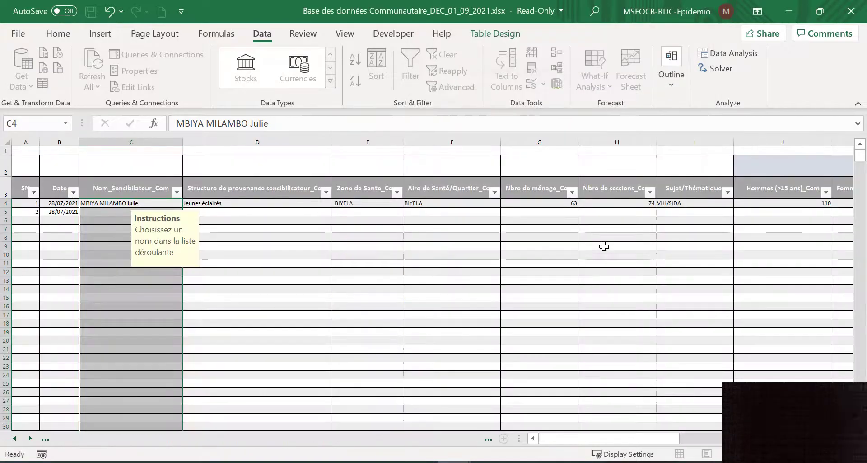
# Check the choices offered by the dropdown list in cell C4
pyautogui.click(187, 205)
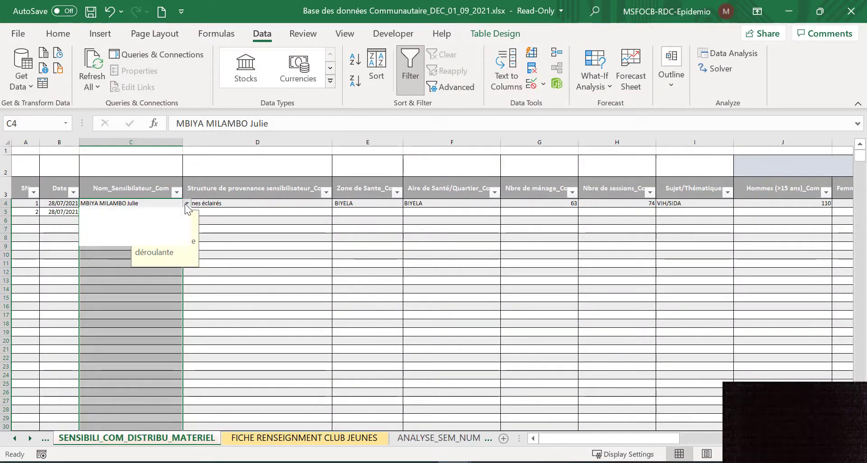
pyautogui.click(187, 205)
pyautogui.click(187, 204)
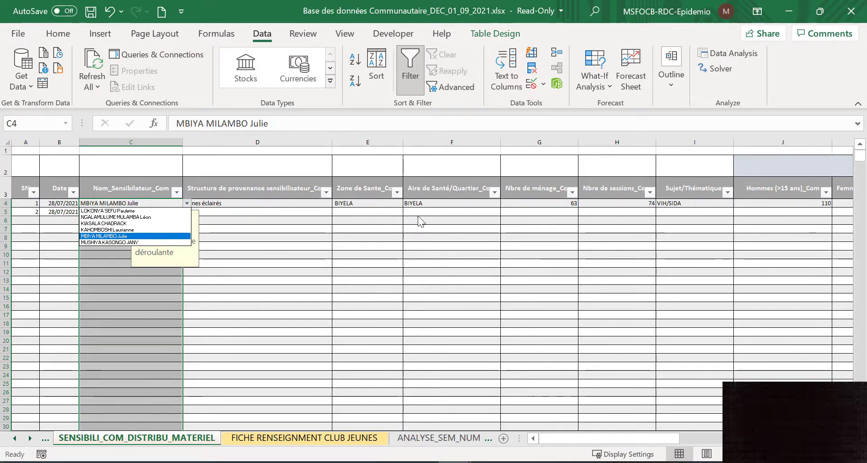
# Examine the source range of the list validation applied to cell D4
pyautogui.click(273, 219)
pyautogui.click(239, 204)
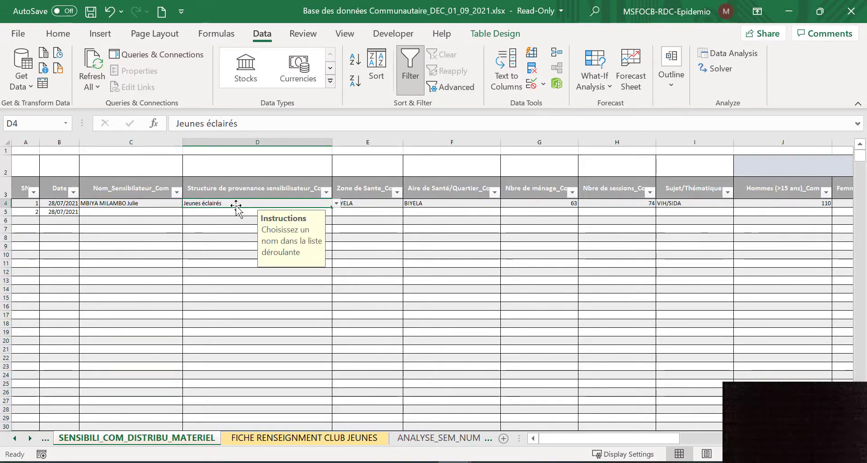
pyautogui.click(543, 84)
pyautogui.click(551, 100)
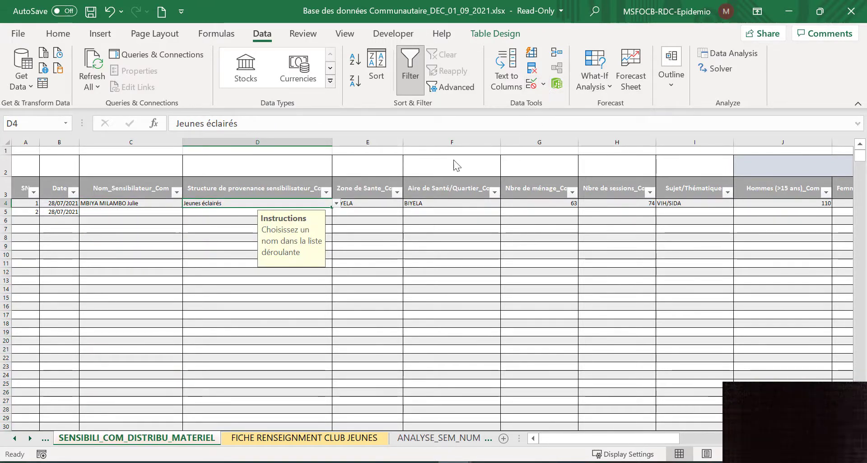
pyautogui.click(494, 176)
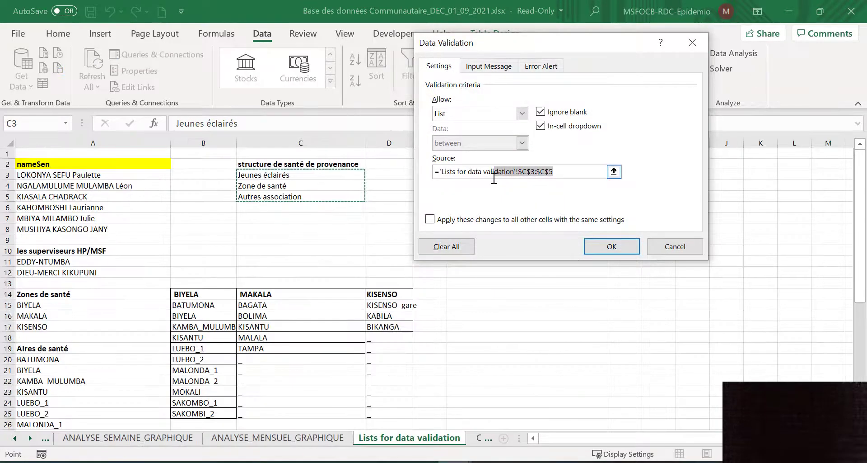
pyautogui.click(592, 246)
# On the "Lists for data validation" sheet, replace the heading in C2 with strucSen
pyautogui.click(33, 438)
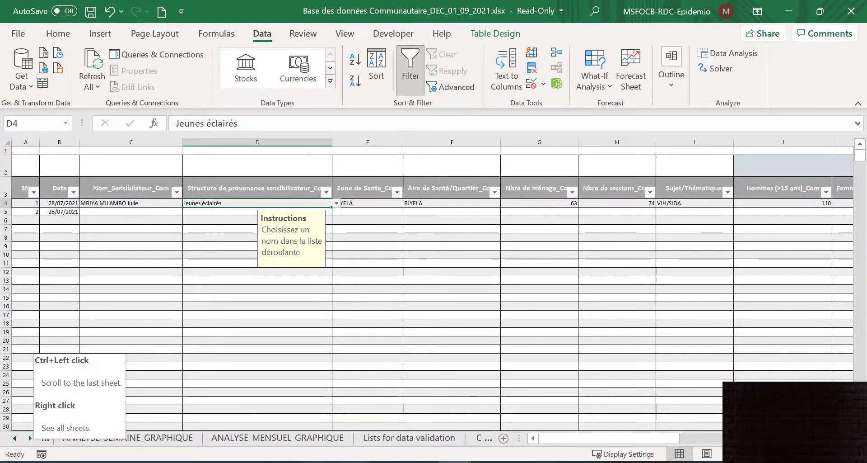
pyautogui.click(389, 438)
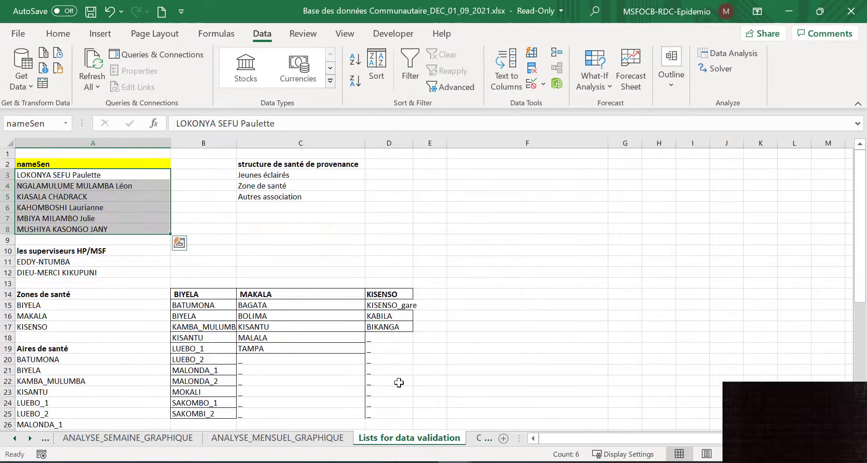
pyautogui.click(276, 166)
pyautogui.write('st')
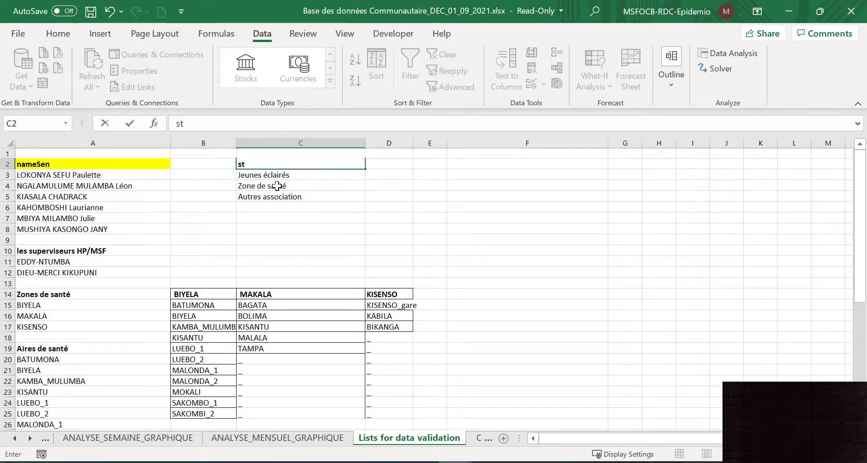
pyautogui.write('ru')
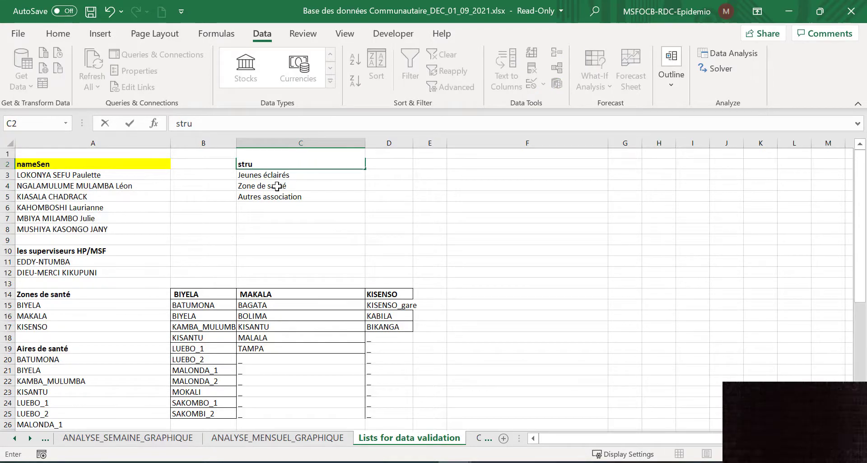
pyautogui.write('cSen')
pyautogui.click(271, 164)
pyautogui.press('Return')
# Fill the strucSen heading cell C2 with yellow
pyautogui.click(280, 164)
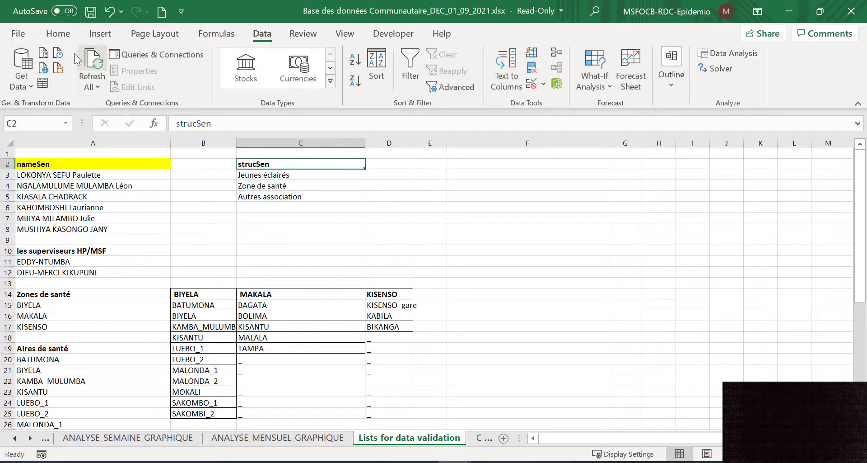
pyautogui.click(58, 34)
pyautogui.click(165, 81)
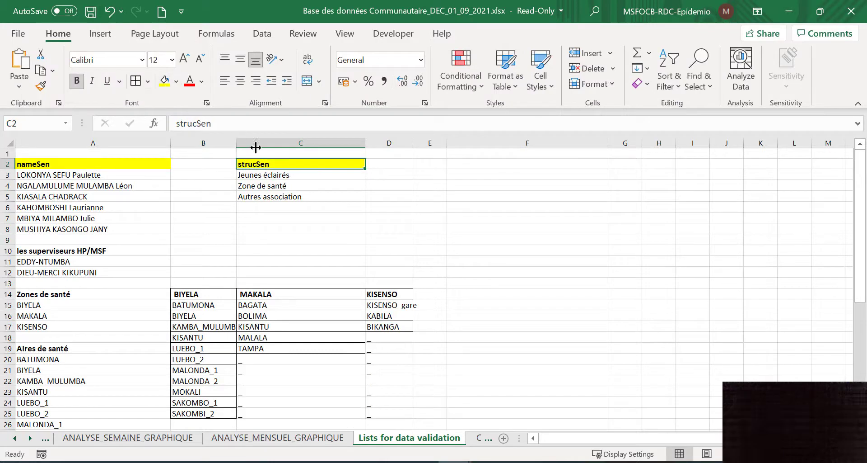
# Define the workbook name strucSen for the list of structures in C3:C5
pyautogui.doubleClick(271, 163)
pyautogui.moveTo(271, 164); pyautogui.dragTo(276, 197)
pyautogui.click(271, 207)
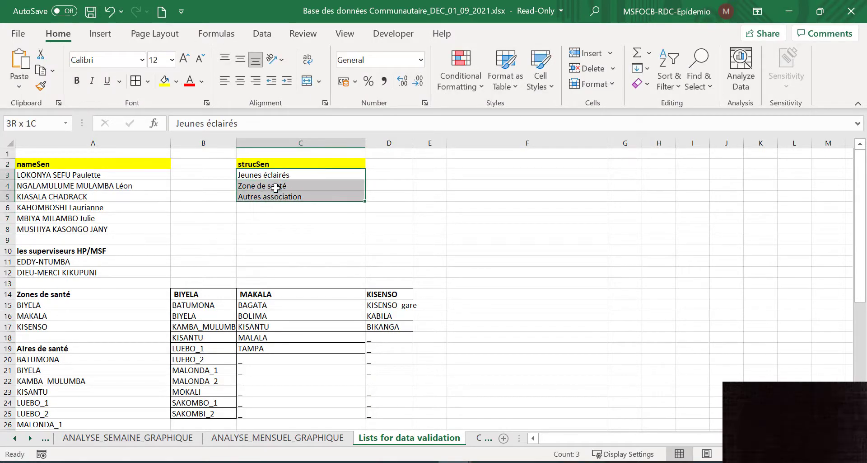
pyautogui.click(262, 34)
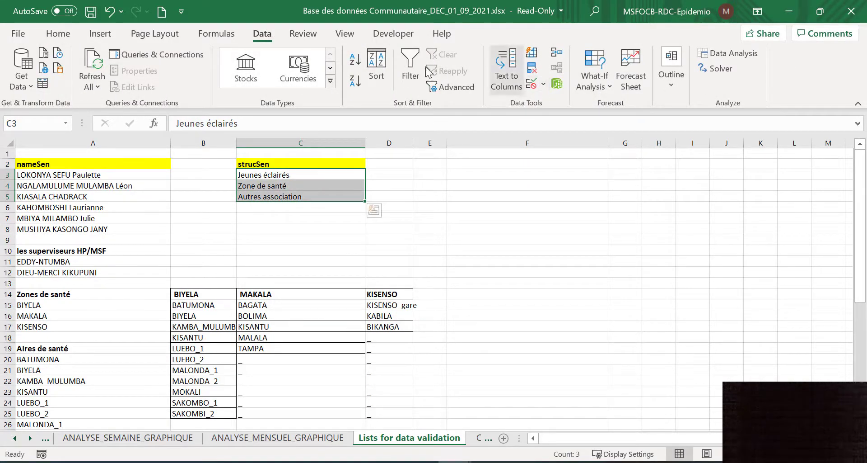
pyautogui.click(216, 33)
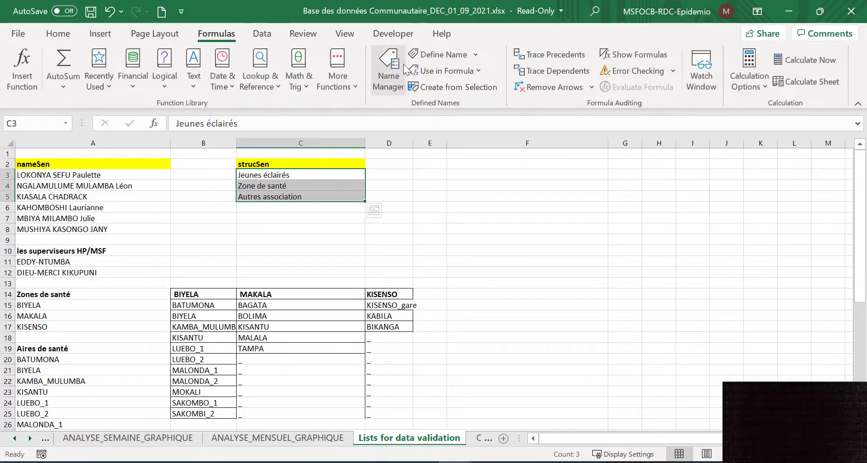
pyautogui.click(428, 58)
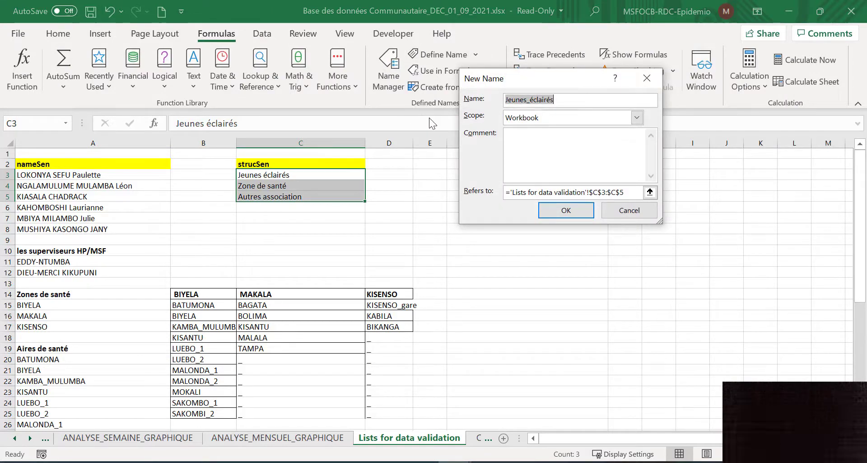
pyautogui.write('strucSen')
pyautogui.moveTo(533, 102); pyautogui.dragTo(487, 104)
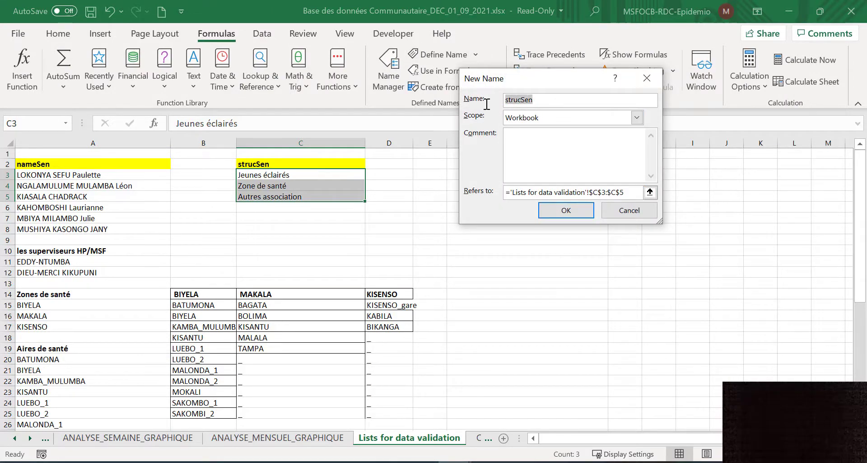
pyautogui.click(566, 210)
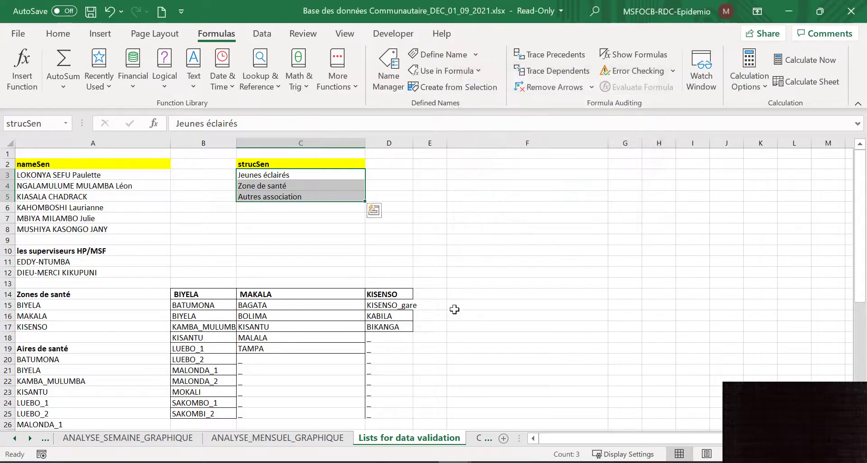
# On the SENSIBILI_COM_DISTRIBU_MATERIEL sheet, set the list validation source of the structure column's cells from D4 down to =strucSen
pyautogui.click(22, 436)
pyautogui.click(23, 436)
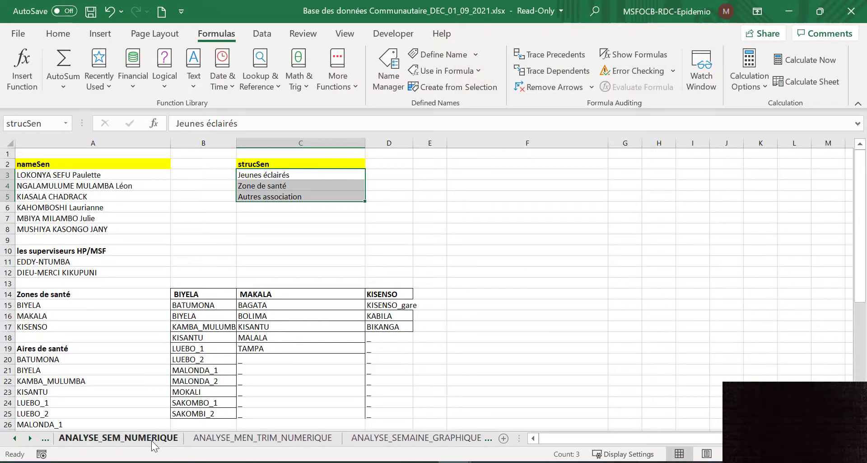
pyautogui.click(15, 437)
pyautogui.click(15, 437)
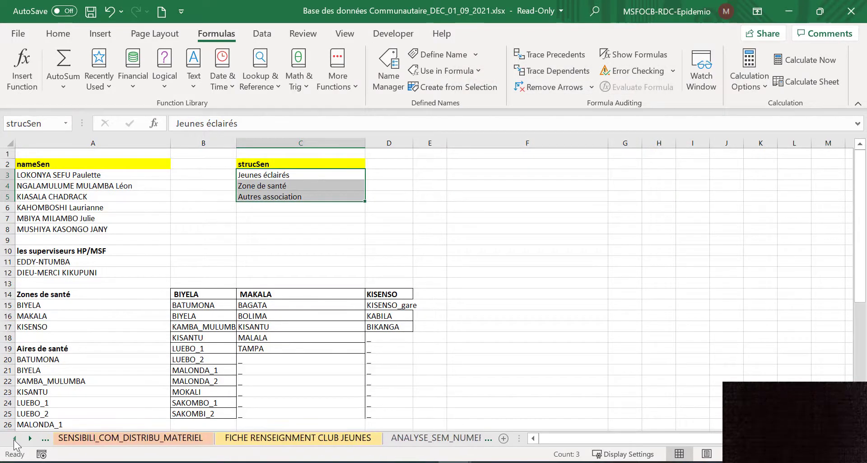
pyautogui.click(137, 438)
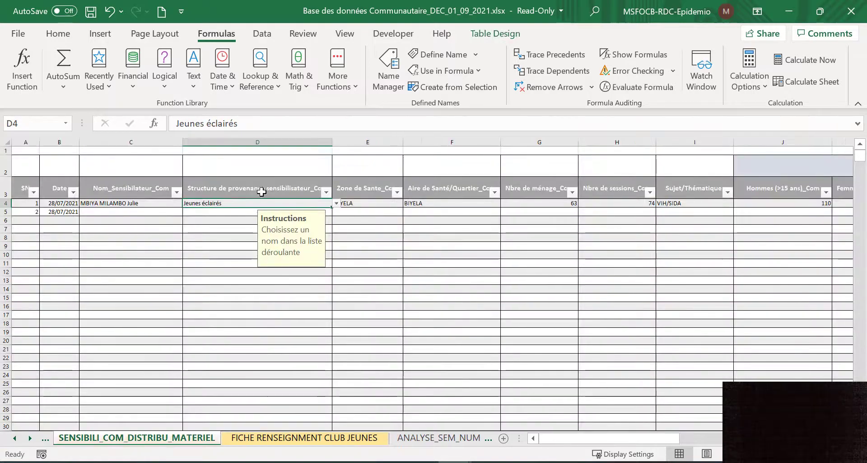
pyautogui.hotkey('ctrl', 'shift', 'Down')
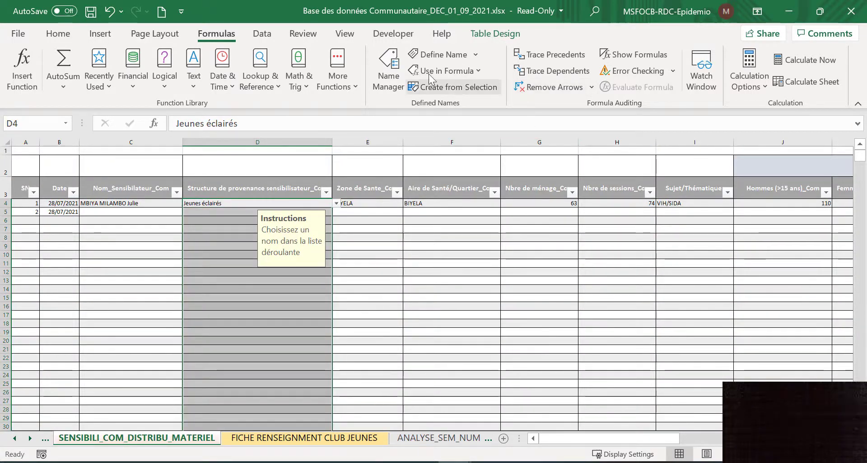
pyautogui.click(261, 34)
pyautogui.click(542, 85)
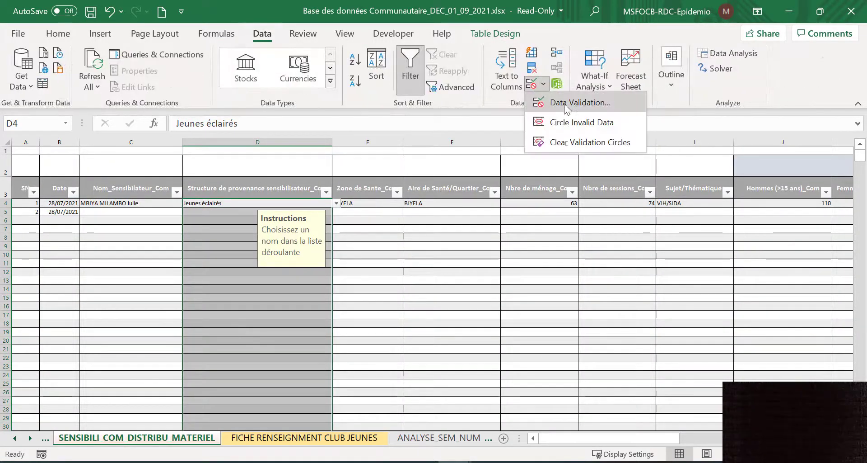
pyautogui.click(565, 105)
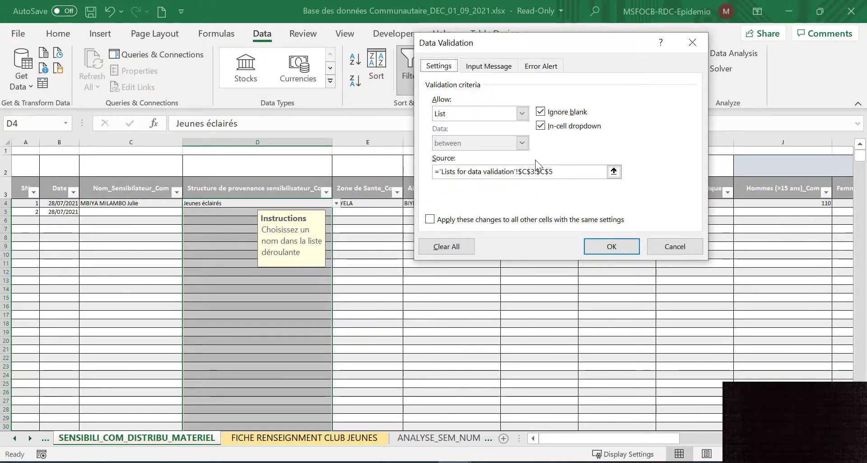
pyautogui.moveTo(555, 171); pyautogui.dragTo(443, 170)
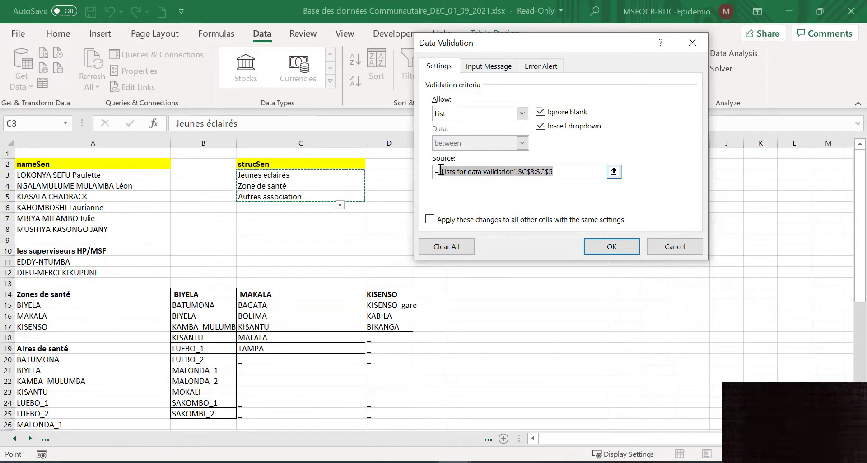
pyautogui.write('strucSen')
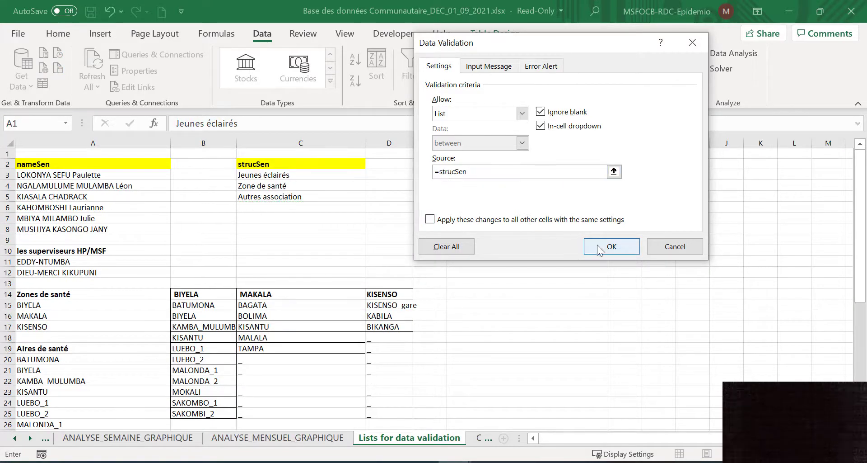
pyautogui.click(606, 250)
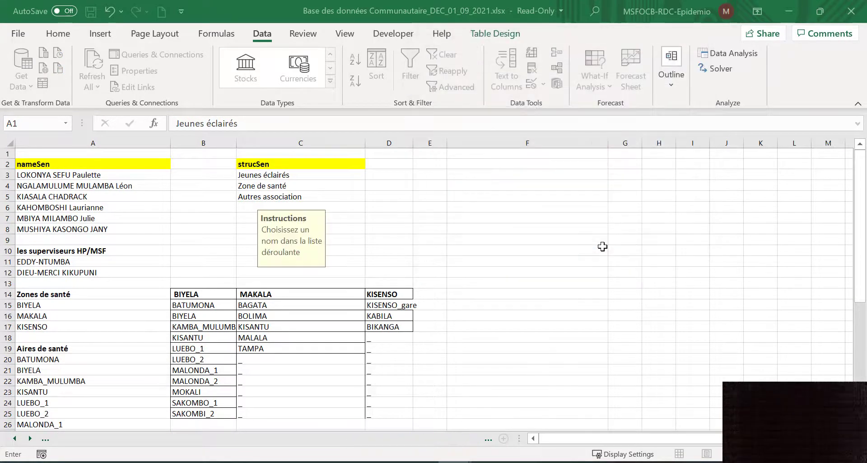
# Check the dropdown list in cell D8 of the structure column
pyautogui.click(215, 236)
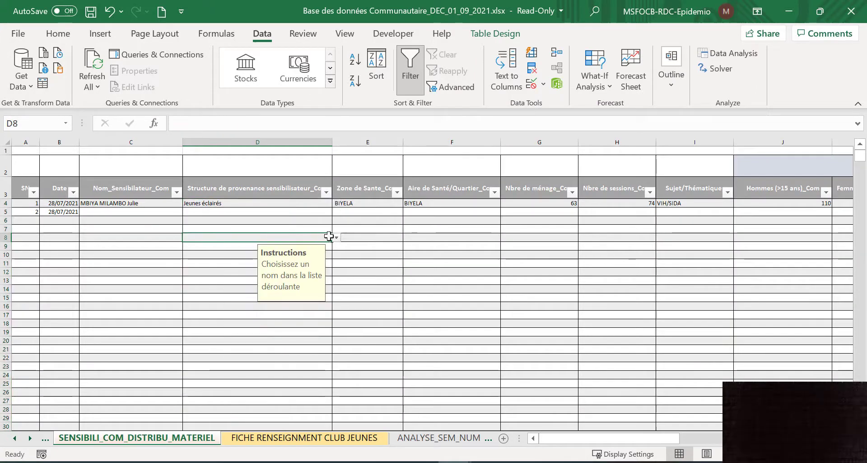
pyautogui.click(335, 238)
pyautogui.click(335, 237)
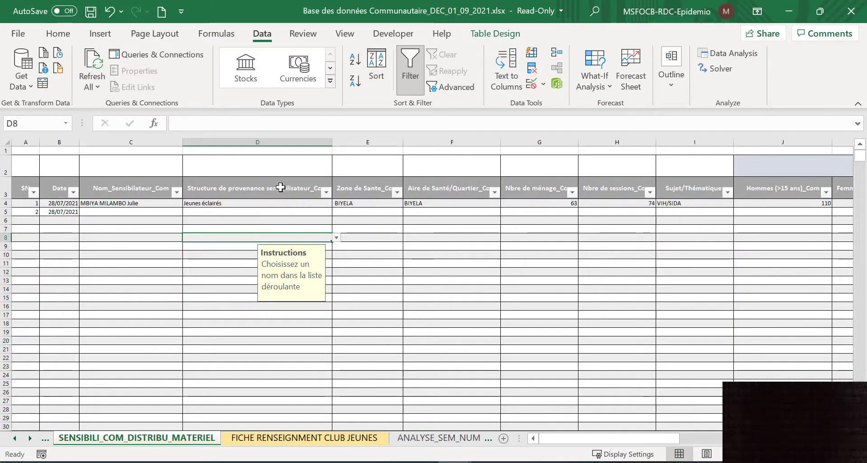
# Examine the source range of the list validation applied to cell E4
pyautogui.click(357, 204)
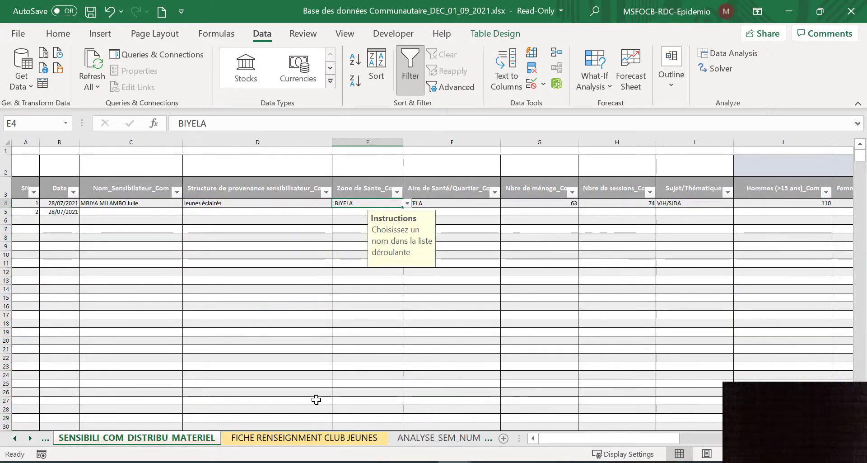
pyautogui.click(545, 85)
pyautogui.click(567, 103)
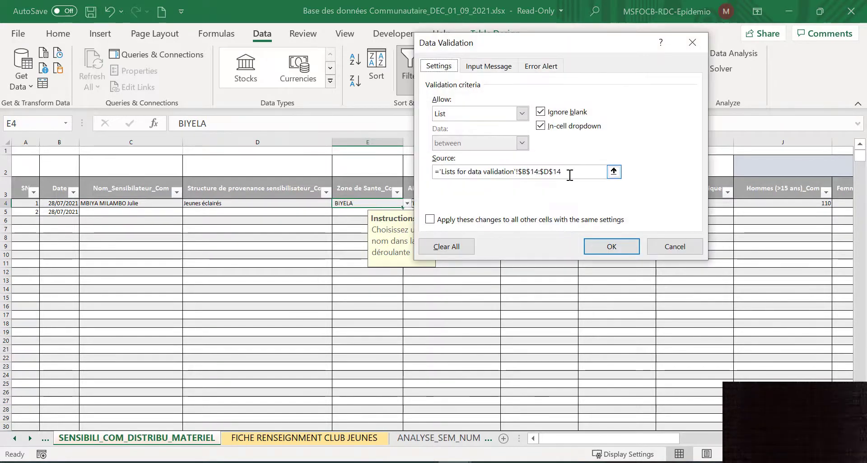
pyautogui.click(570, 175)
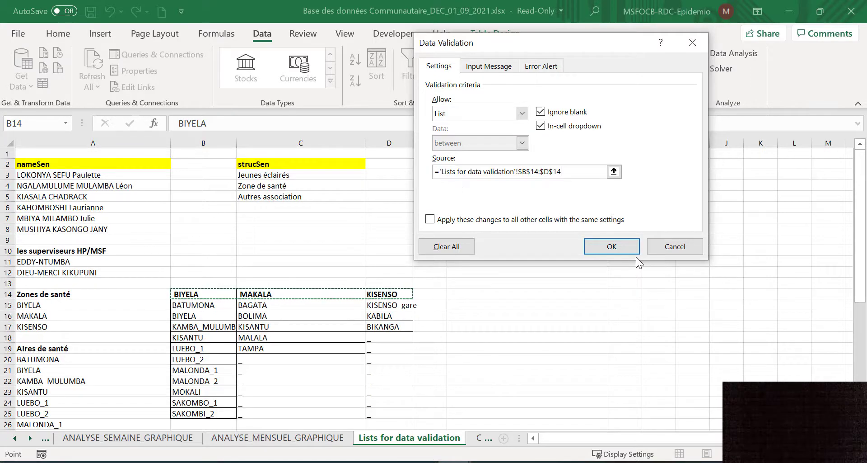
pyautogui.click(611, 246)
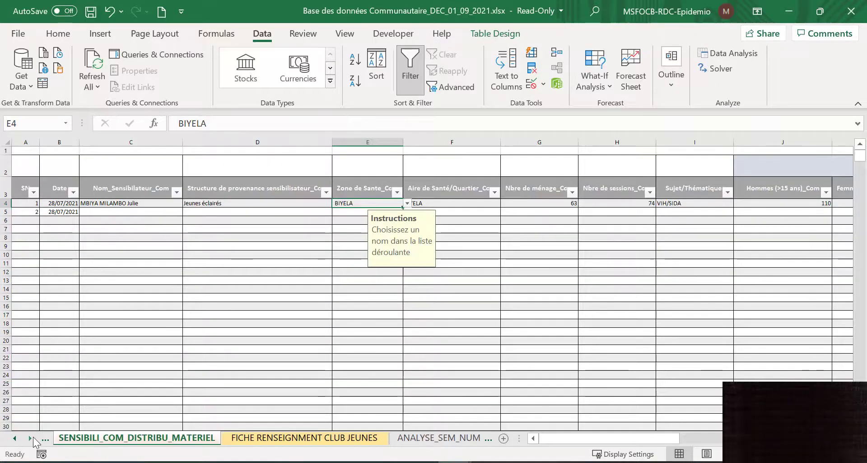
# On the "Lists for data validation" sheet, replace the health zones heading in A14 with ZDS
pyautogui.click(30, 437)
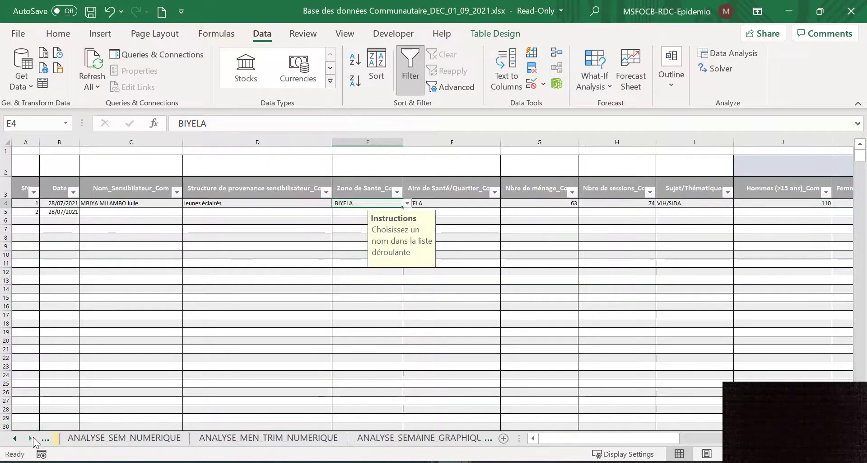
pyautogui.click(30, 438)
pyautogui.click(30, 438)
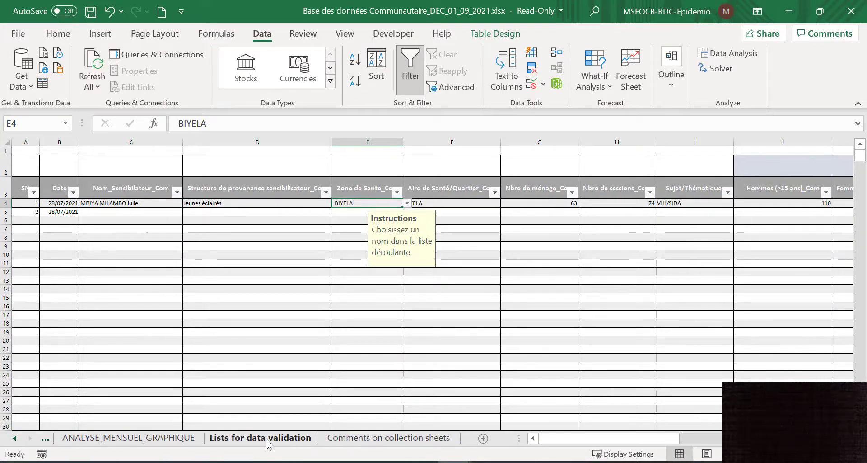
pyautogui.click(267, 437)
pyautogui.click(48, 296)
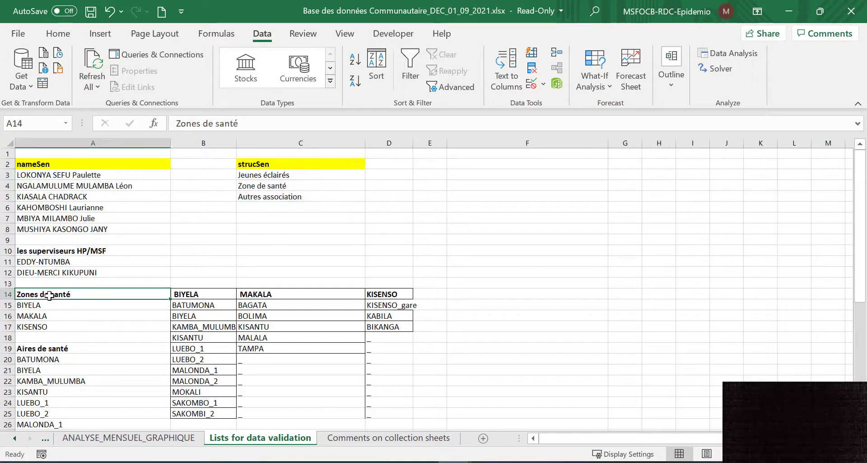
pyautogui.write('ZDS')
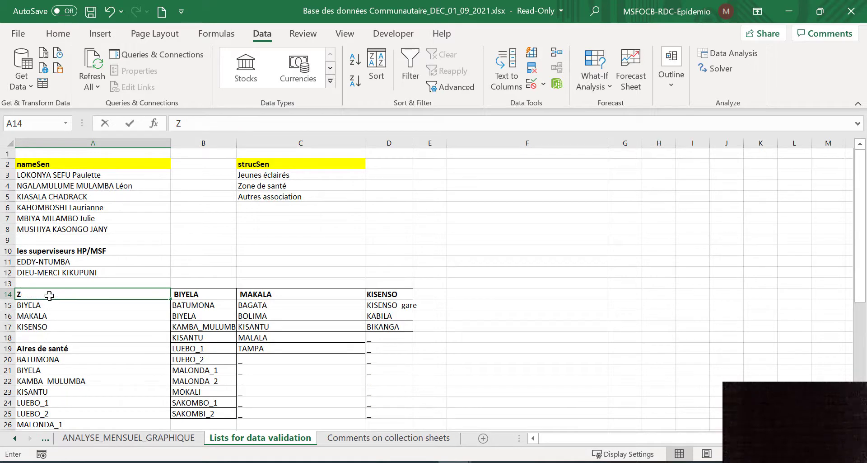
pyautogui.click(90, 338)
# Fill the ZDS heading cell A14 with yellow
pyautogui.click(48, 294)
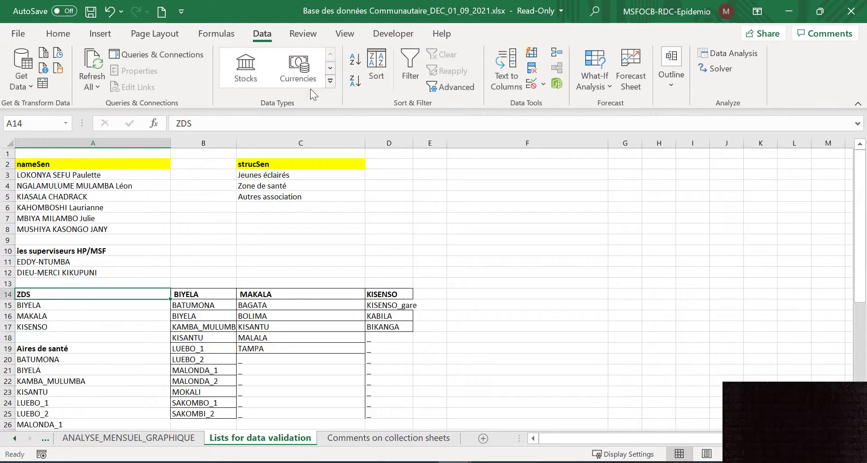
pyautogui.click(58, 34)
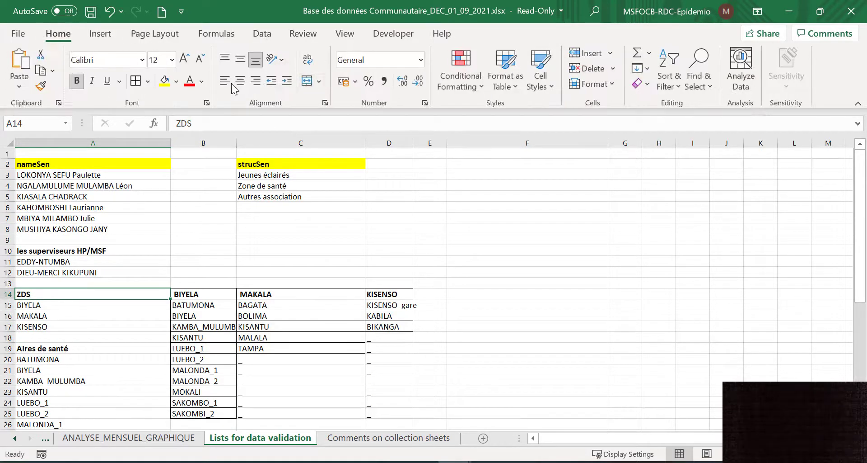
pyautogui.click(165, 82)
# Define the workbook name ZDS for the list of health zones in A15:A17
pyautogui.moveTo(38, 294); pyautogui.dragTo(12, 294)
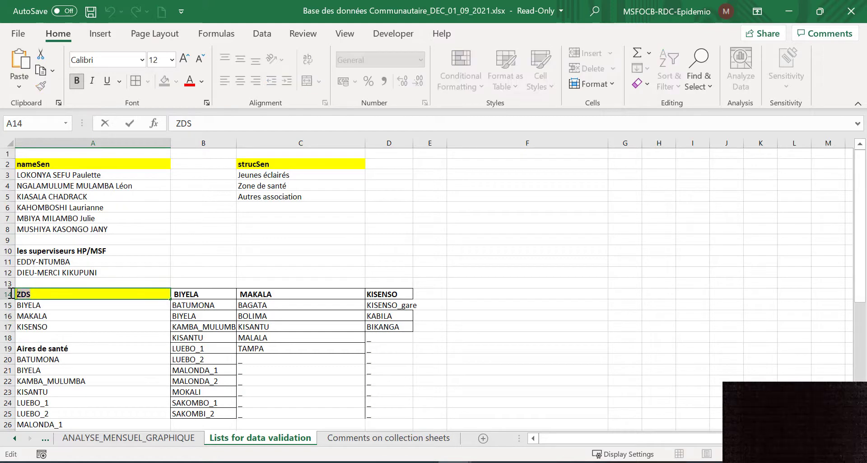
pyautogui.hotkey('ctrl', 'c')
pyautogui.click(57, 359)
pyautogui.moveTo(64, 305); pyautogui.dragTo(62, 326)
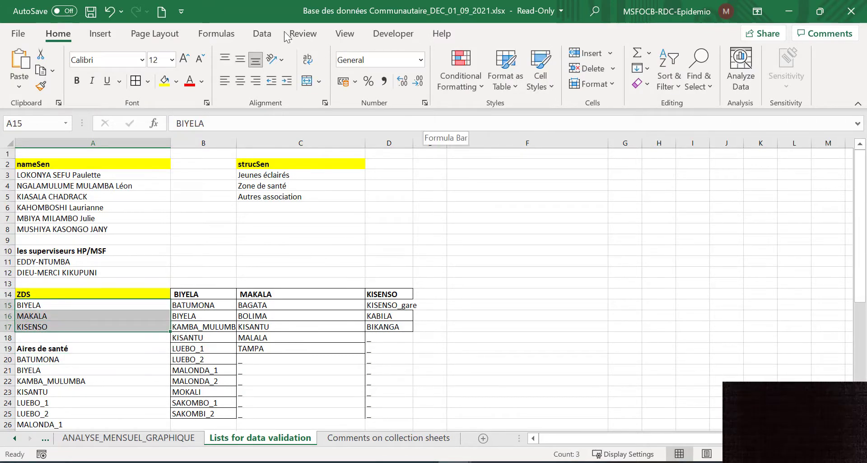
pyautogui.click(226, 40)
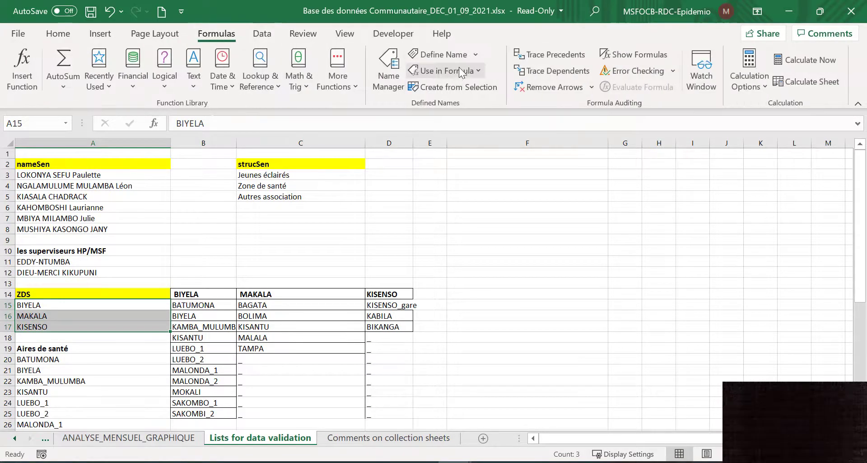
pyautogui.click(440, 54)
pyautogui.write('ZDS')
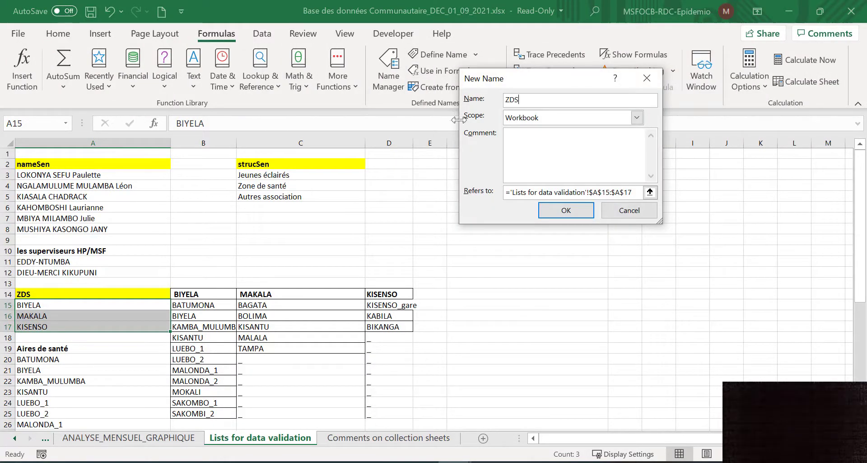
pyautogui.click(570, 210)
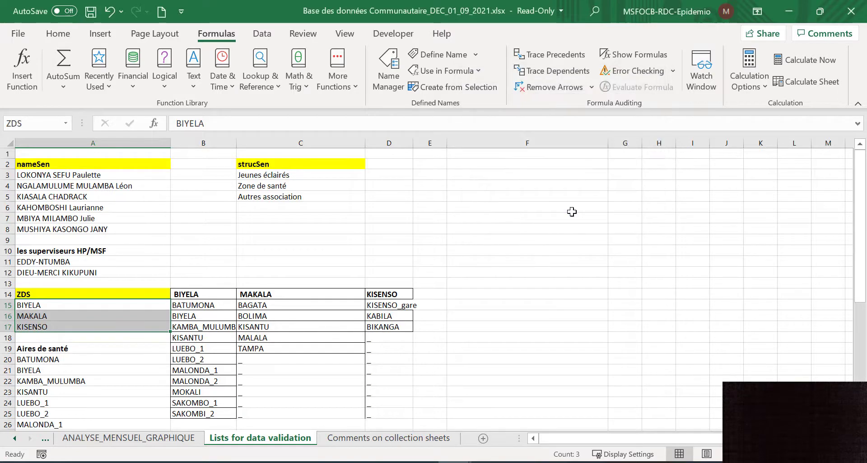
pyautogui.click(197, 296)
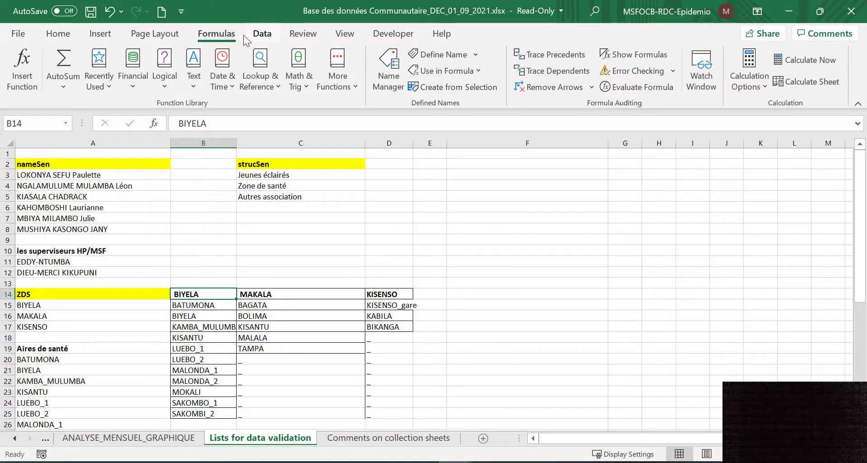
pyautogui.click(436, 55)
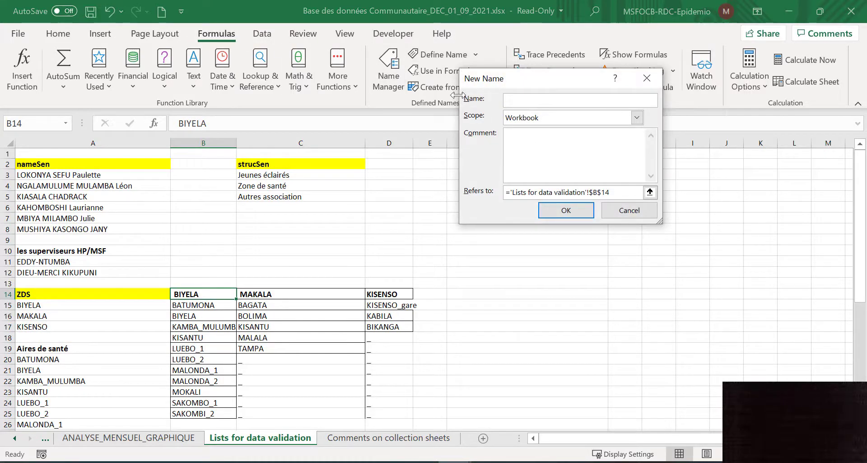
pyautogui.click(646, 78)
# Review the workbook's defined names and the ranges they refer to
pyautogui.click(388, 70)
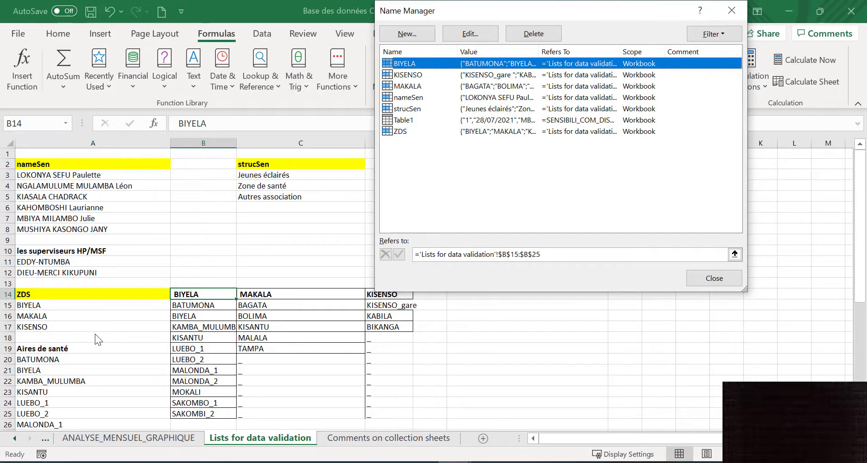
pyautogui.click(721, 286)
# Leave the workbook's name list and return to the SENSIBILI_COM_DISTRIBU_MATERIEL sheet
pyautogui.click(22, 440)
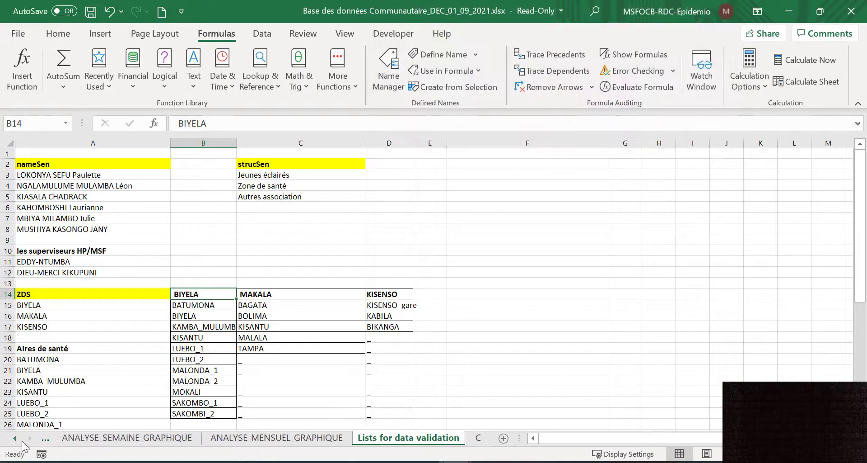
pyautogui.click(22, 441)
pyautogui.click(21, 441)
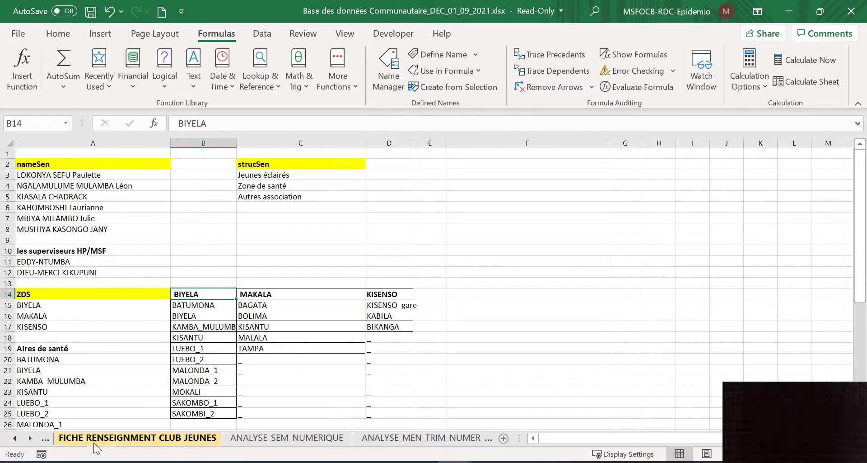
pyautogui.click(15, 440)
pyautogui.click(15, 441)
pyautogui.click(159, 439)
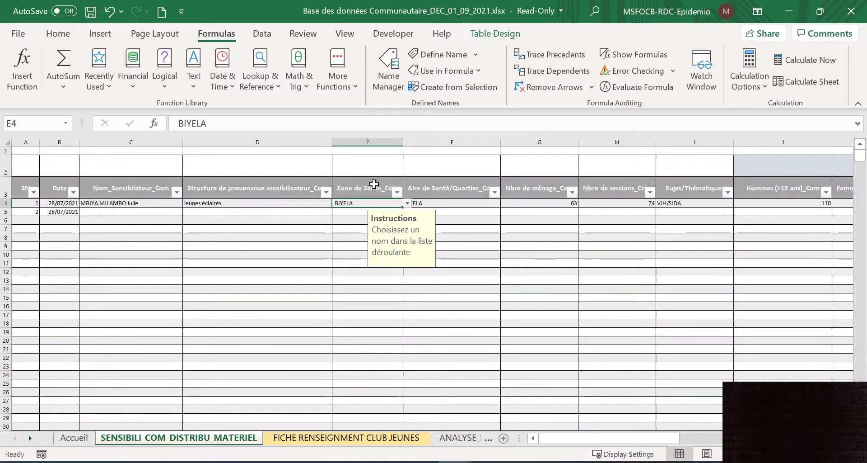
# Set the list validation source of the whole Zone de Sante_Com column to =ZDS
pyautogui.click(367, 178)
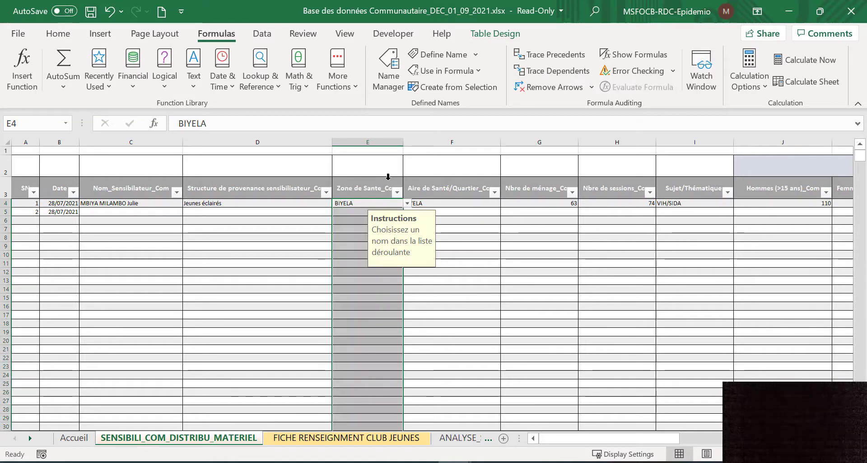
pyautogui.click(271, 40)
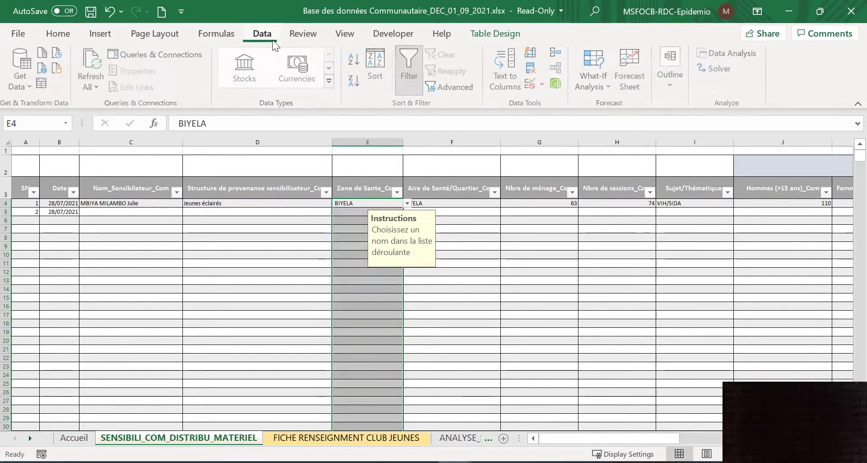
pyautogui.click(543, 84)
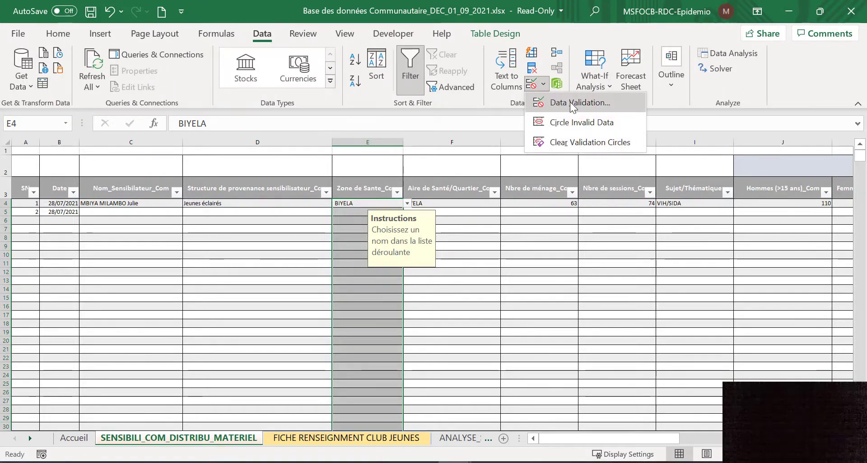
pyautogui.click(559, 103)
pyautogui.moveTo(571, 173); pyautogui.dragTo(440, 173)
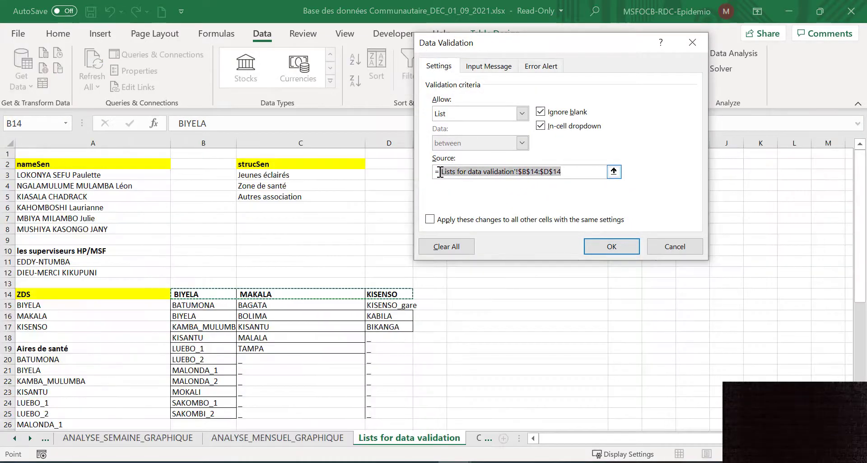
pyautogui.write('ZDS')
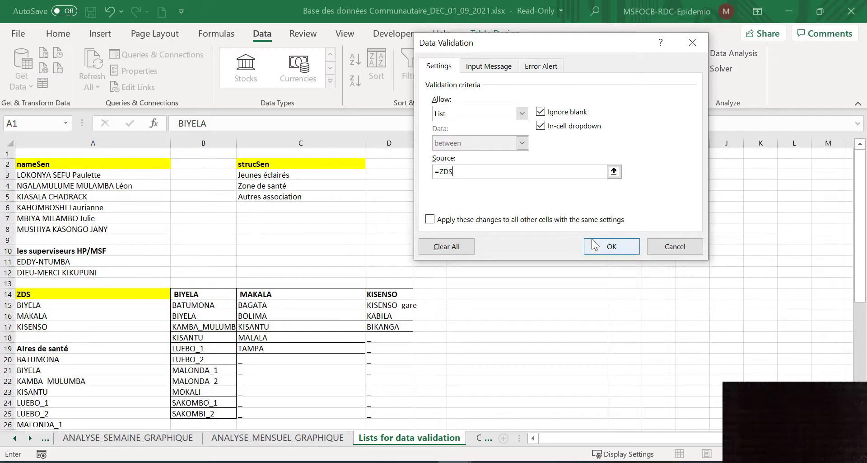
pyautogui.click(611, 246)
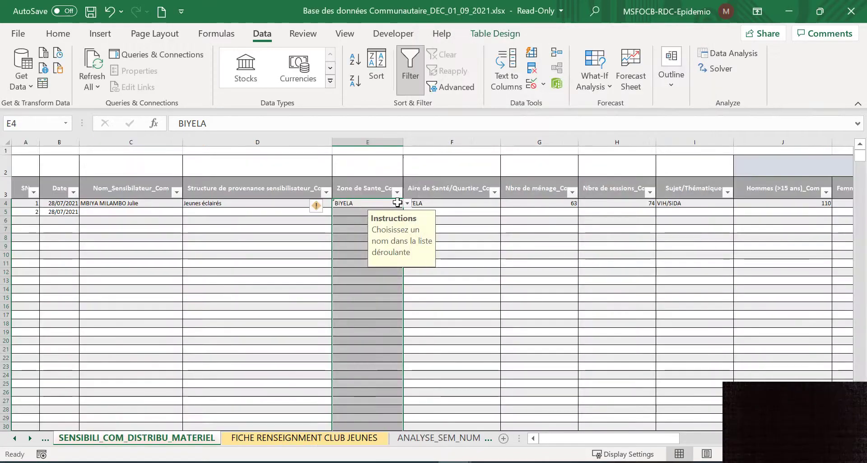
# Choose BIYELA from the health zone dropdown in cell E4
pyautogui.click(407, 204)
pyautogui.click(407, 205)
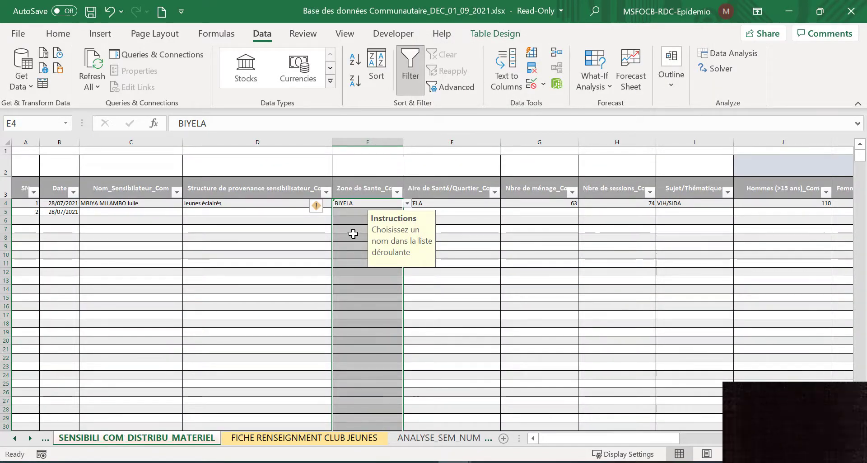
pyautogui.click(353, 235)
pyautogui.click(399, 204)
pyautogui.click(408, 204)
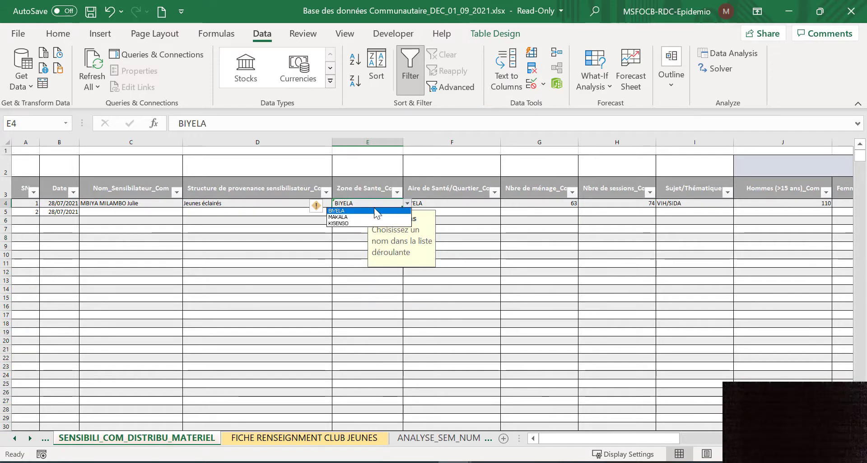
pyautogui.click(374, 207)
# Check the choices offered by the health zone dropdown in E5 and the health area dropdown in F4
pyautogui.click(348, 227)
pyautogui.click(357, 213)
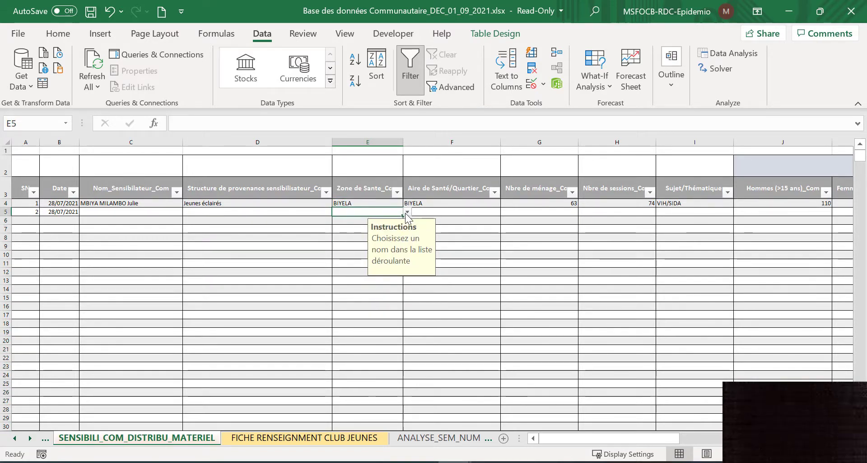
pyautogui.click(407, 211)
pyautogui.click(406, 211)
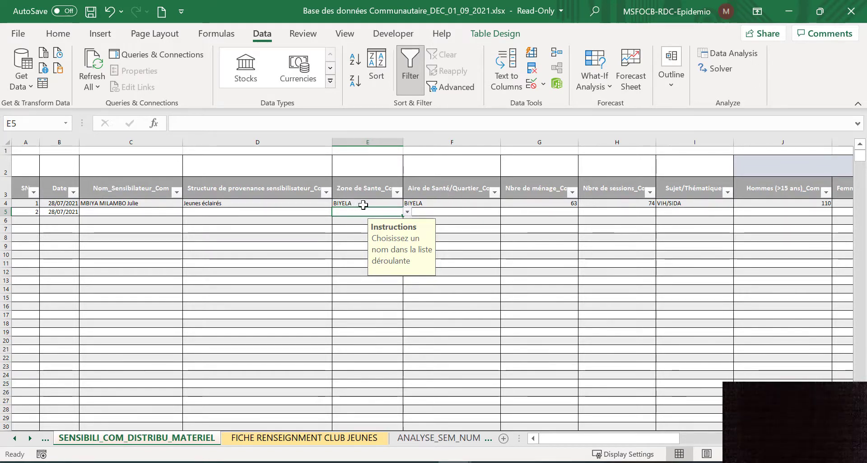
pyautogui.click(455, 203)
pyautogui.click(505, 204)
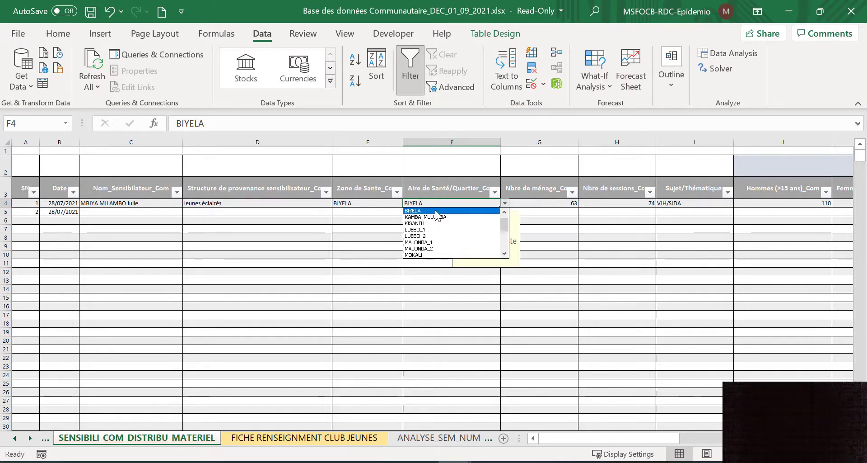
pyautogui.press('Escape')
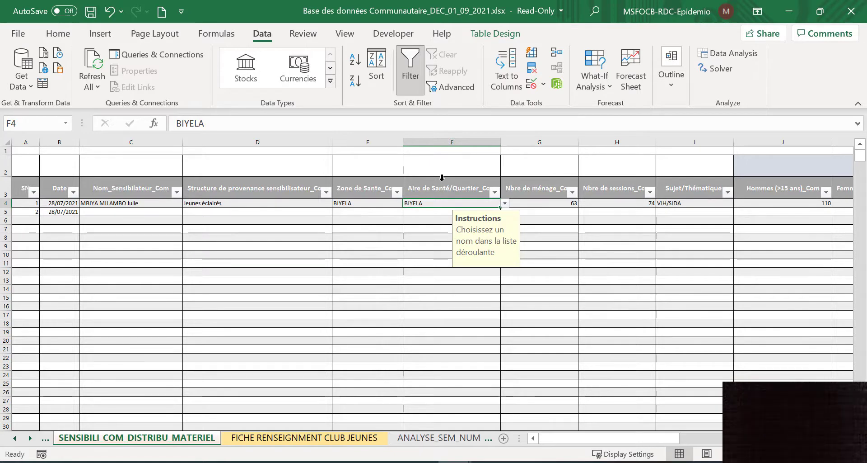
# In the list validation of the whole Aire de Santé/Quartier_Com column, replace the source range with =INDIRECT
pyautogui.click(442, 178)
pyautogui.click(544, 84)
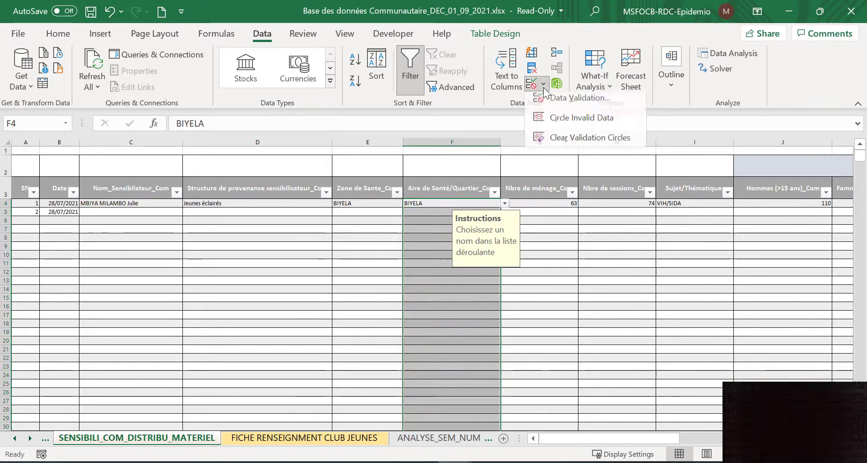
pyautogui.click(565, 102)
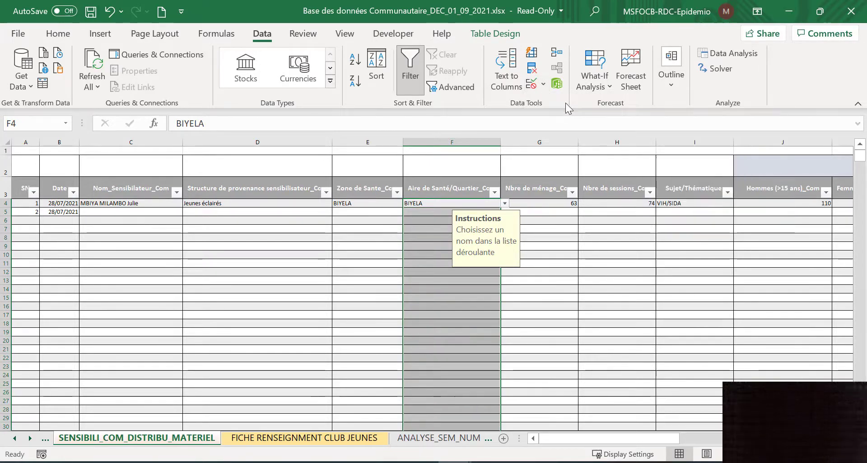
pyautogui.moveTo(519, 56); pyautogui.dragTo(591, 66)
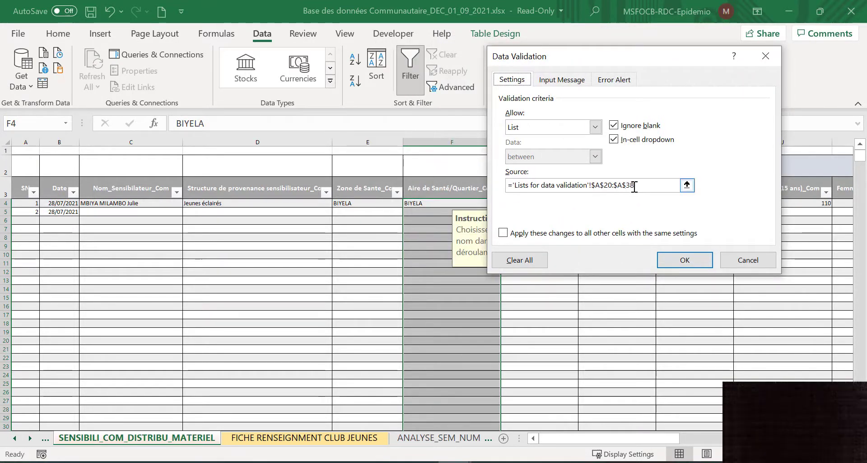
pyautogui.moveTo(634, 187); pyautogui.dragTo(514, 180)
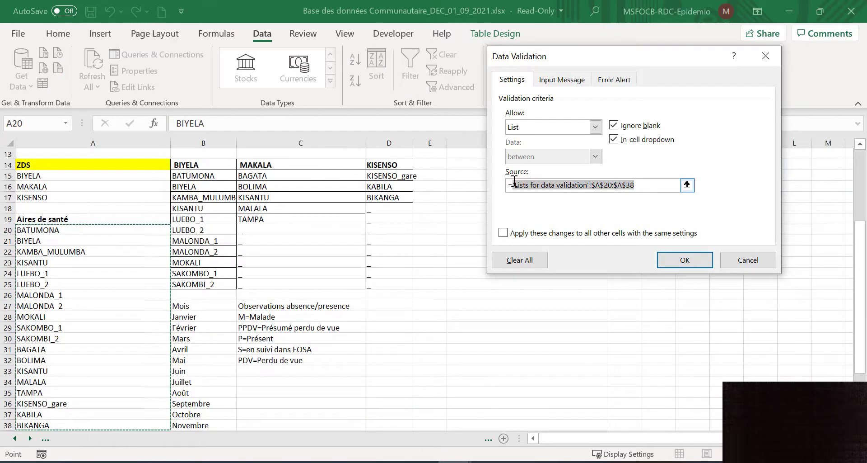
pyautogui.press('BackSpace')
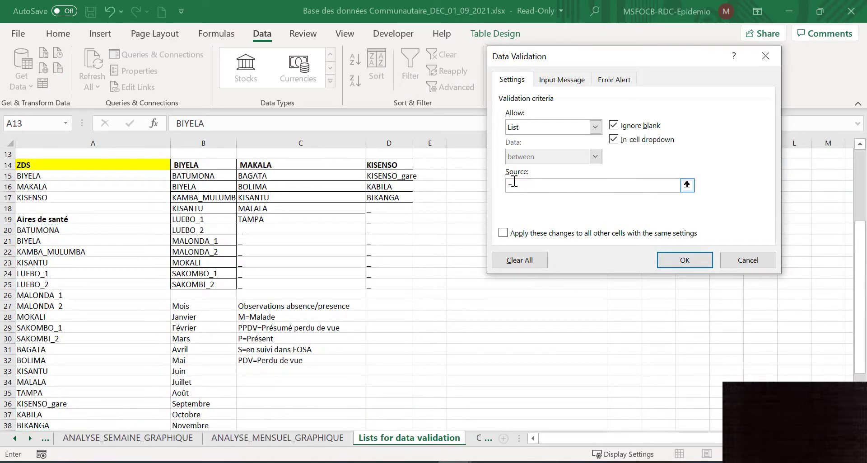
pyautogui.write('INDIRECT')
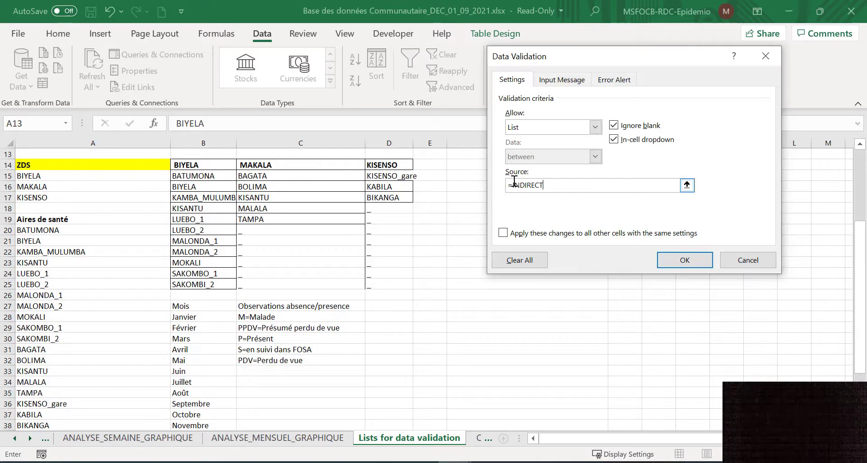
# Return to the SENSIBILI_COM_DISTRIBU_MATERIEL sheet, complete the validation source as =INDIRECT(F4) and apply it
pyautogui.click(17, 442)
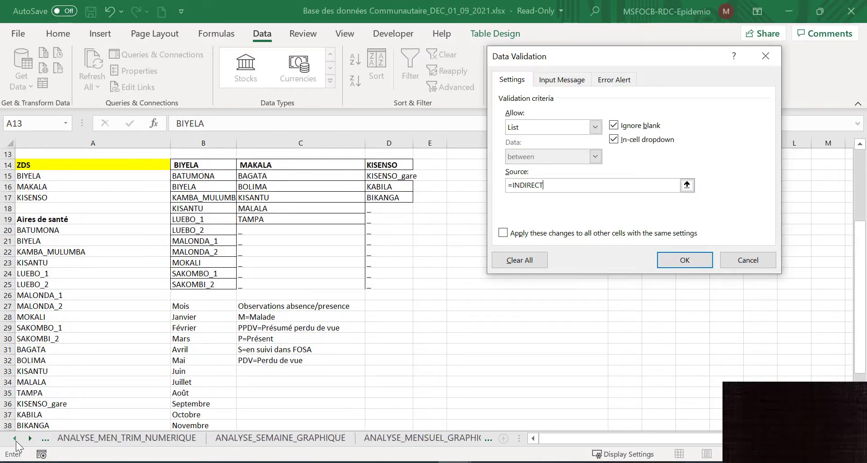
pyautogui.click(17, 442)
pyautogui.click(17, 442)
pyautogui.click(16, 442)
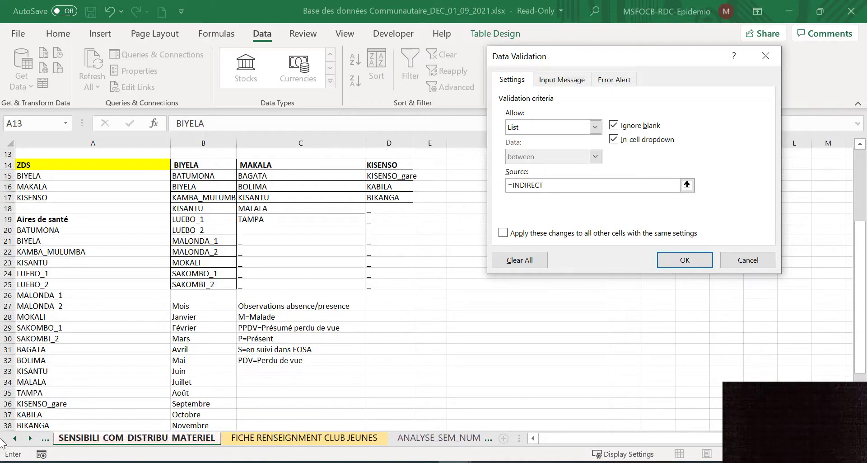
pyautogui.click(13, 438)
pyautogui.write('+')
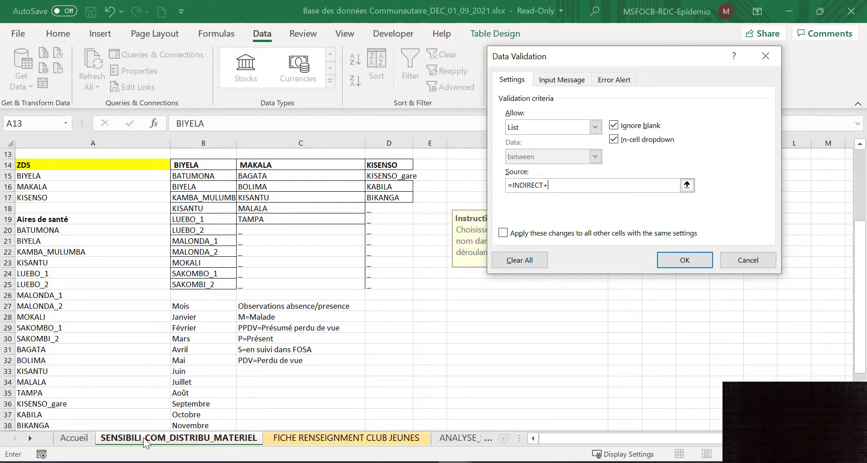
pyautogui.click(145, 441)
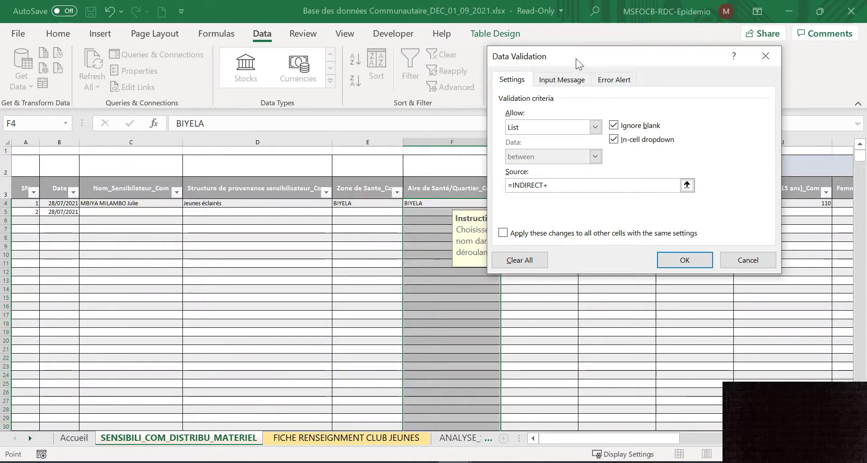
pyautogui.moveTo(578, 63); pyautogui.dragTo(638, 83)
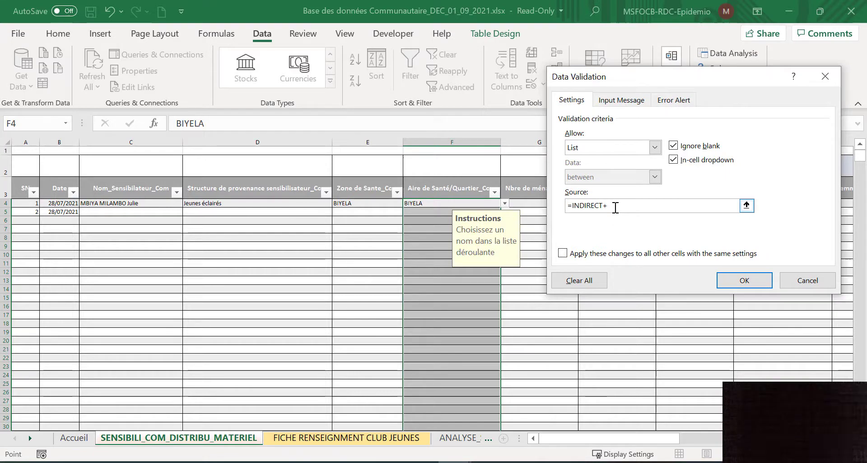
pyautogui.press('BackSpace')
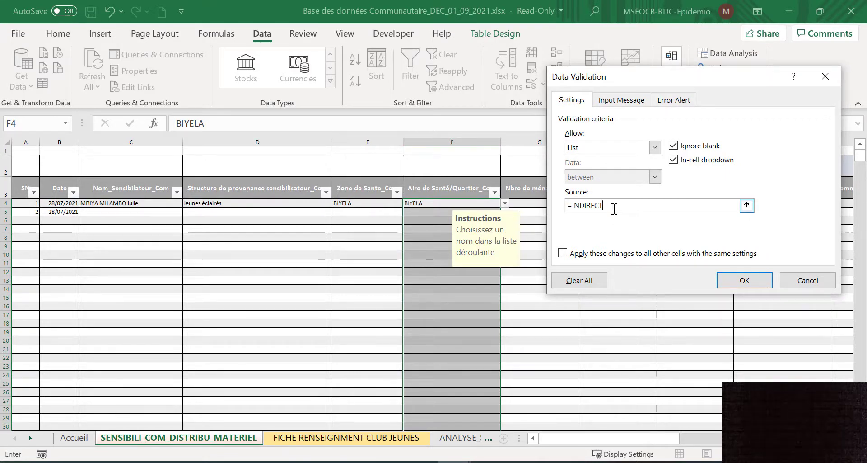
pyautogui.write('(')
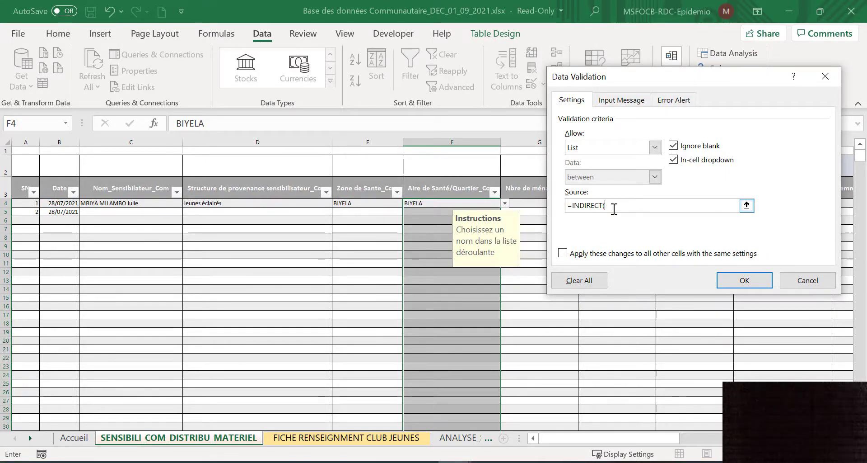
pyautogui.write(')')
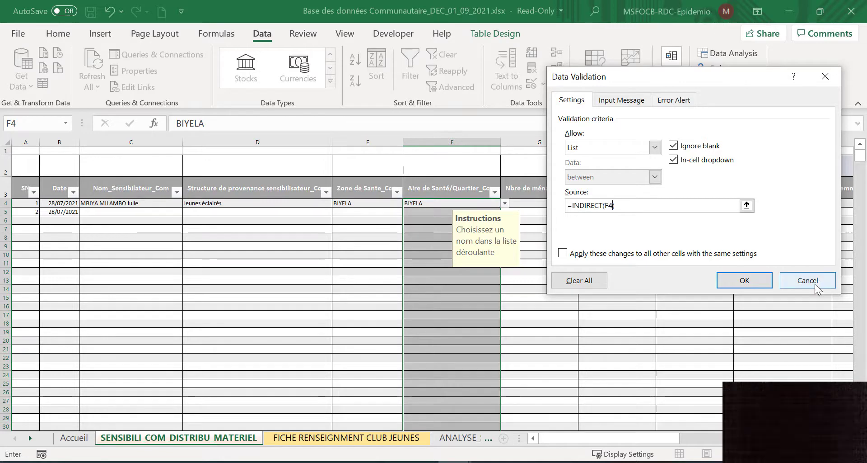
pyautogui.click(764, 280)
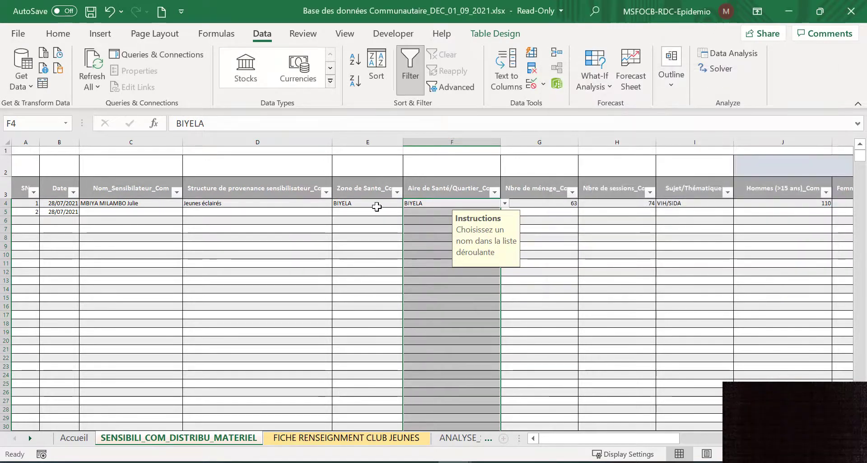
# Compare the health zone in E4 with the full list of health areas offered by the dropdown in F4
pyautogui.click(374, 203)
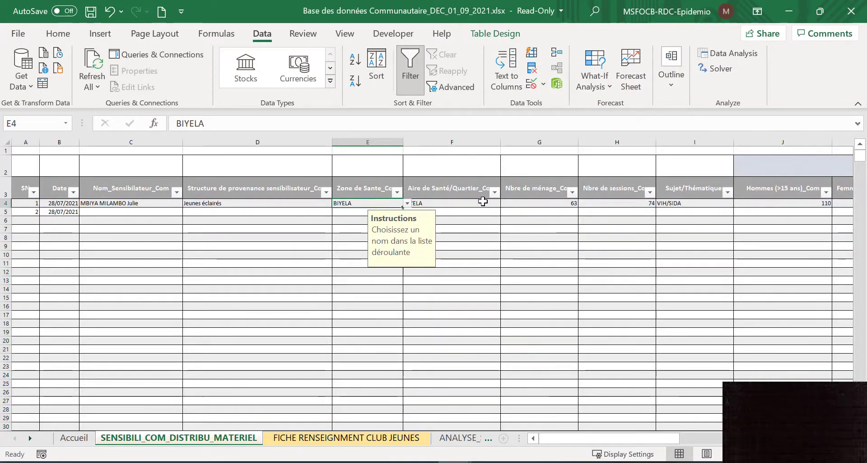
pyautogui.click(482, 203)
pyautogui.click(504, 203)
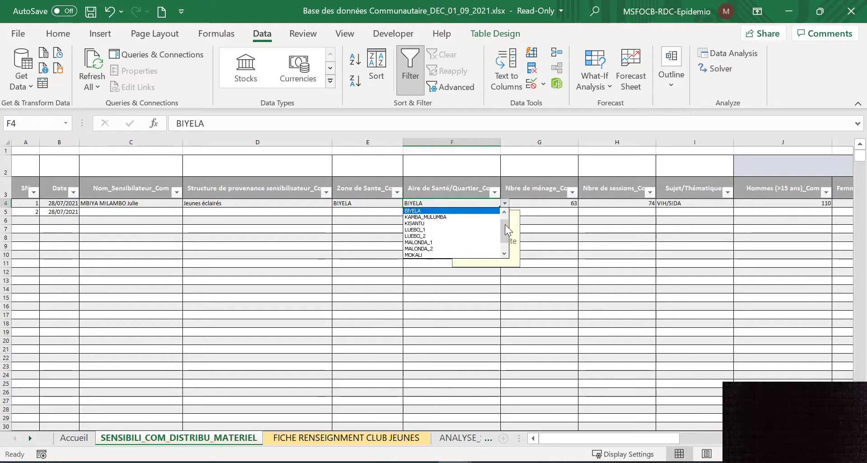
pyautogui.moveTo(506, 230)
pyautogui.mouseDown()
pyautogui.moveTo(506, 248)
pyautogui.moveTo(507, 219)
pyautogui.moveTo(507, 244)
pyautogui.mouseUp()
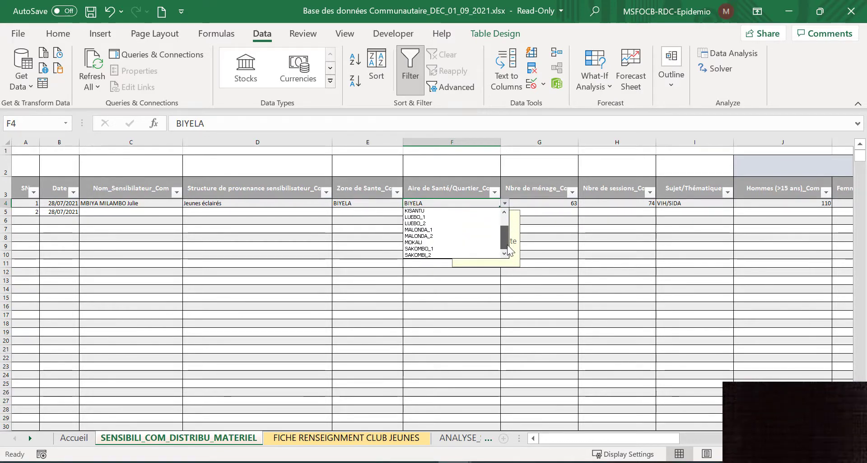
# Choose MAKALA as the health zone in E5 and select the health area cell F5 to test its dropdown
pyautogui.click(360, 217)
pyautogui.click(392, 211)
pyautogui.click(407, 212)
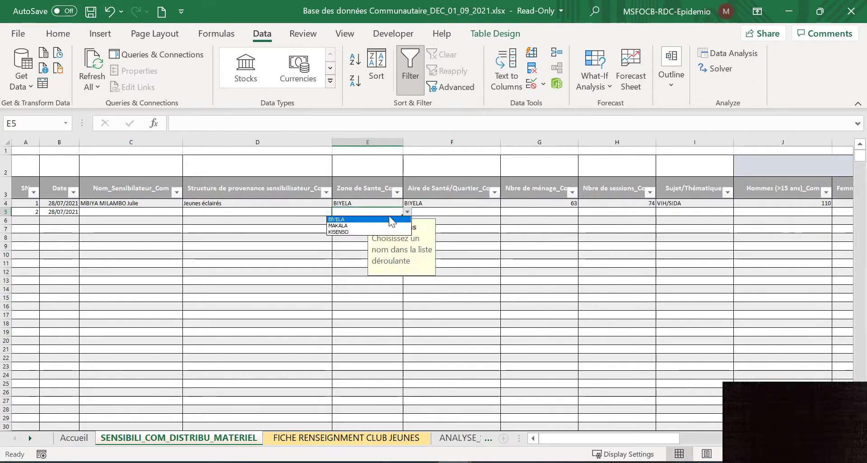
pyautogui.click(370, 225)
pyautogui.click(454, 211)
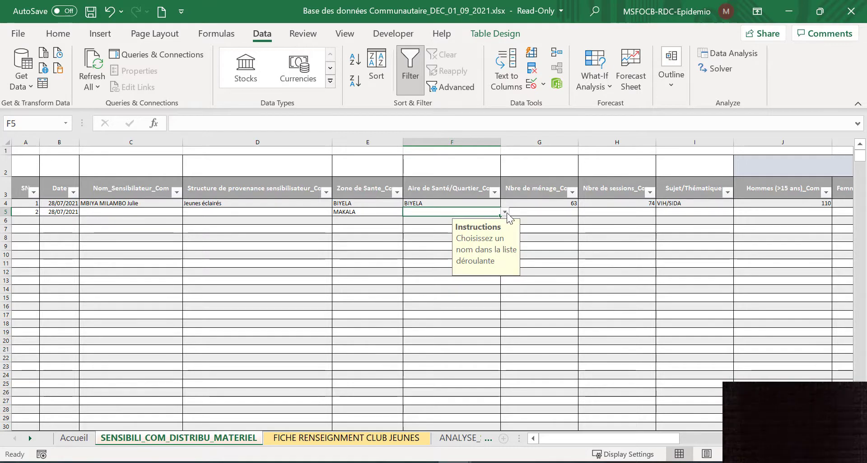
# Replace the list validation of the whole Aire de Santé/Quartier_Com column with the Any value setting
pyautogui.click(420, 204)
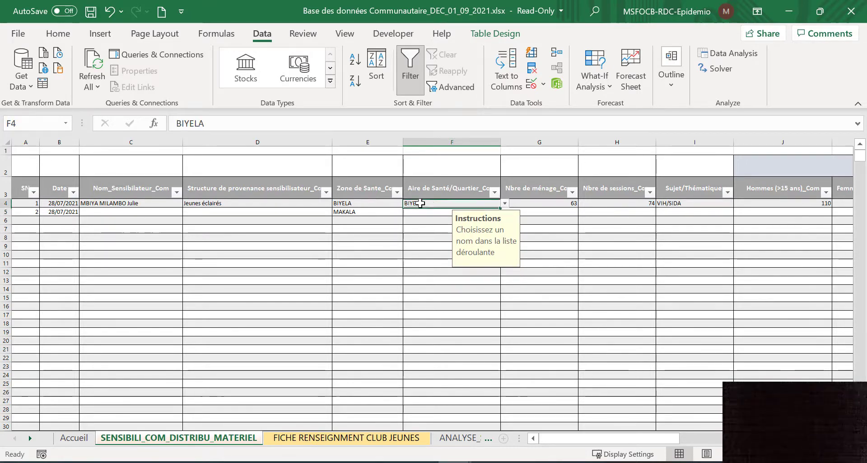
pyautogui.hotkey('ctrl', 'shift', 'Down')
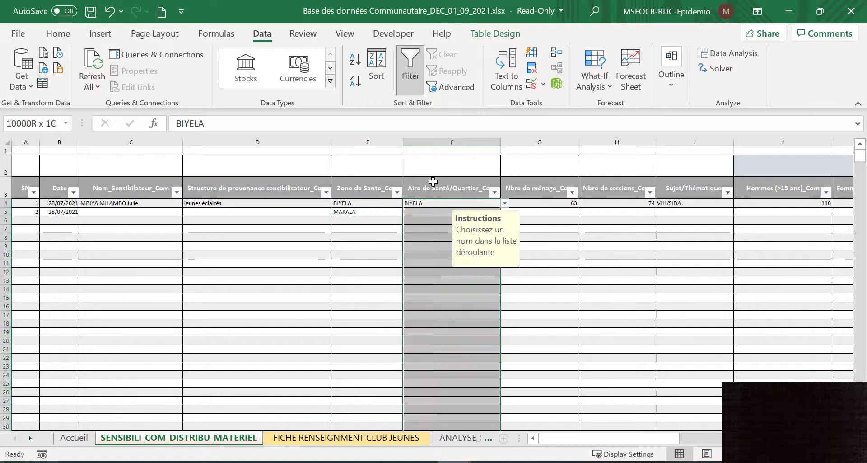
pyautogui.click(434, 181)
pyautogui.hotkey('ctrl', 'shift', 'Down')
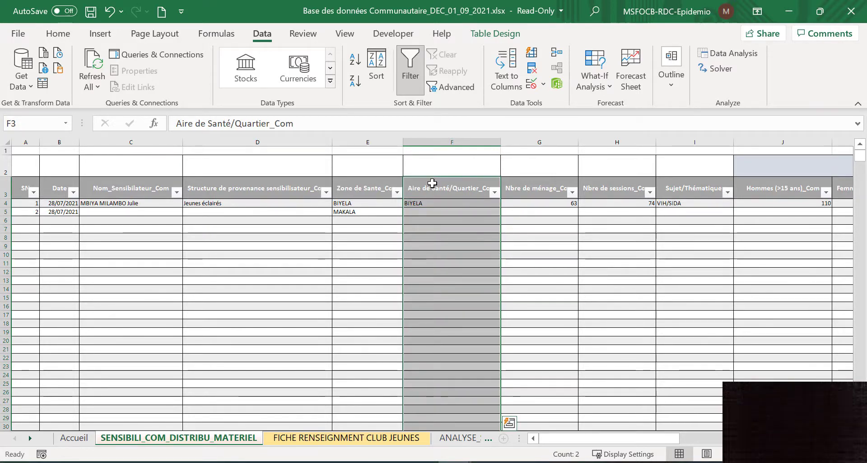
pyautogui.click(378, 205)
pyautogui.click(422, 203)
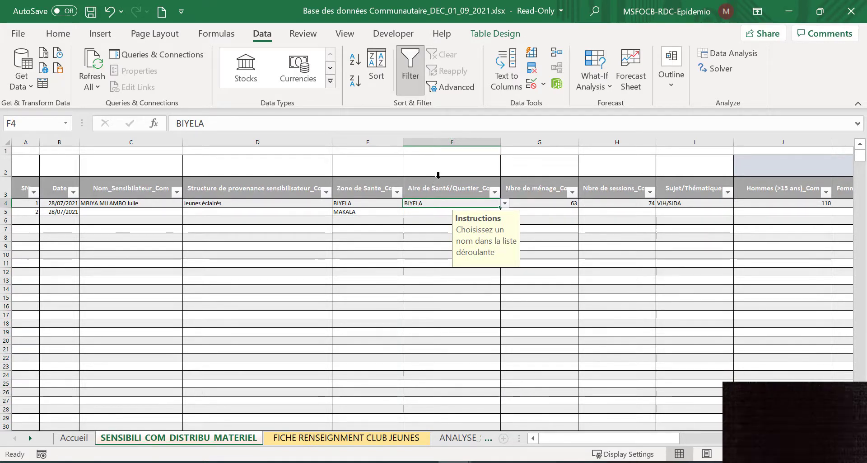
pyautogui.hotkey('ctrl', 'shift', 'Down')
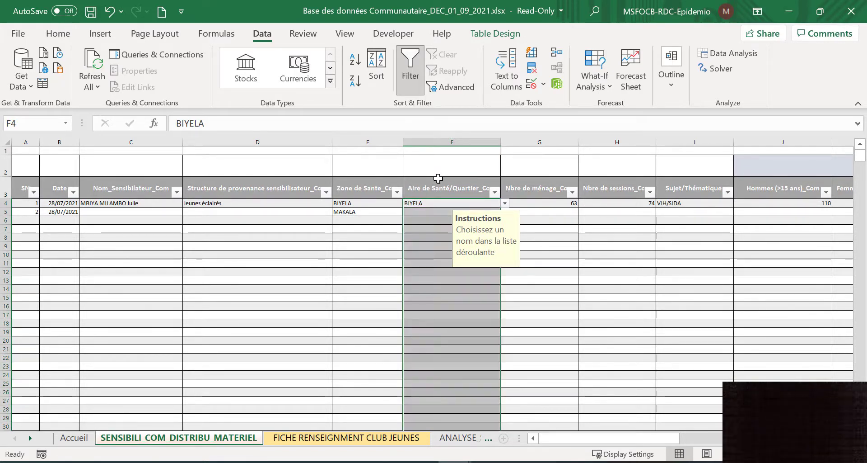
pyautogui.click(543, 84)
pyautogui.click(574, 101)
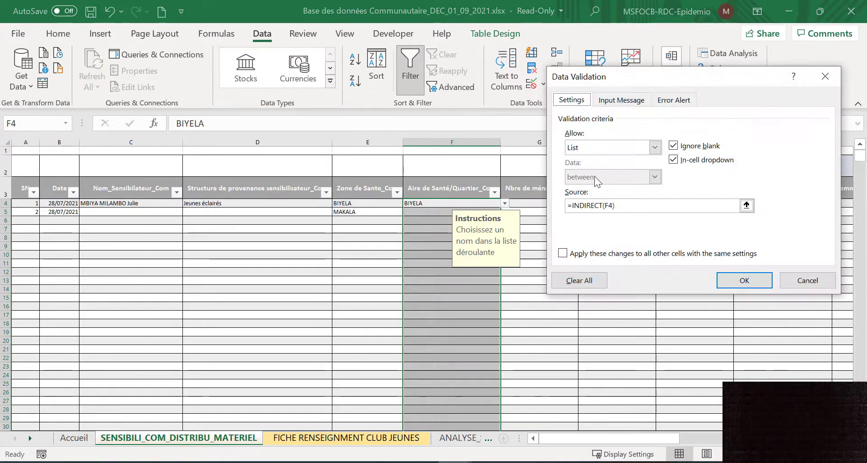
pyautogui.click(655, 148)
pyautogui.click(587, 160)
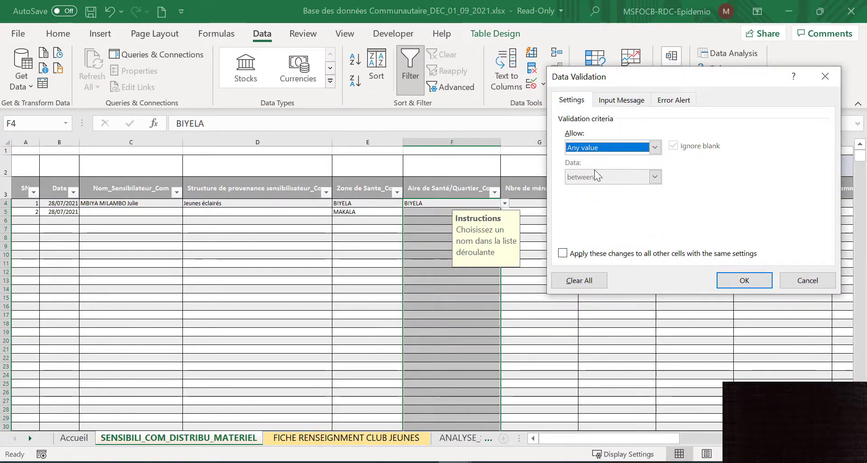
pyautogui.click(744, 279)
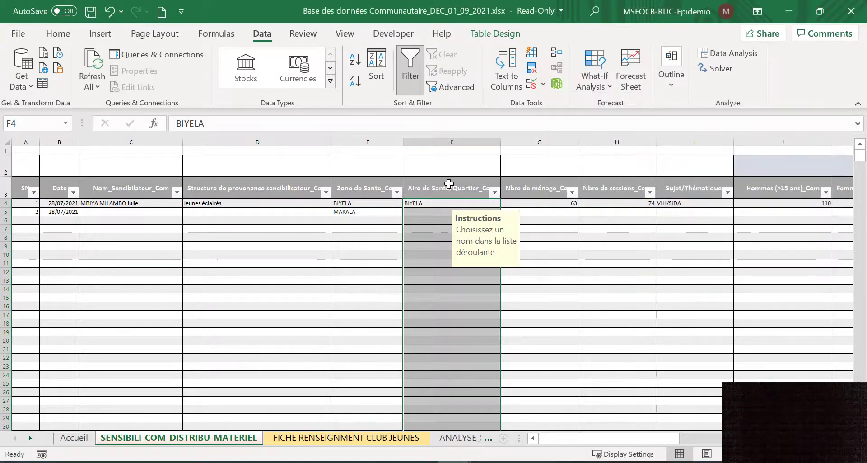
# Clear the input message and the error alert's title and text from the Aire de Santé/Quartier_Com column's validation
pyautogui.click(543, 84)
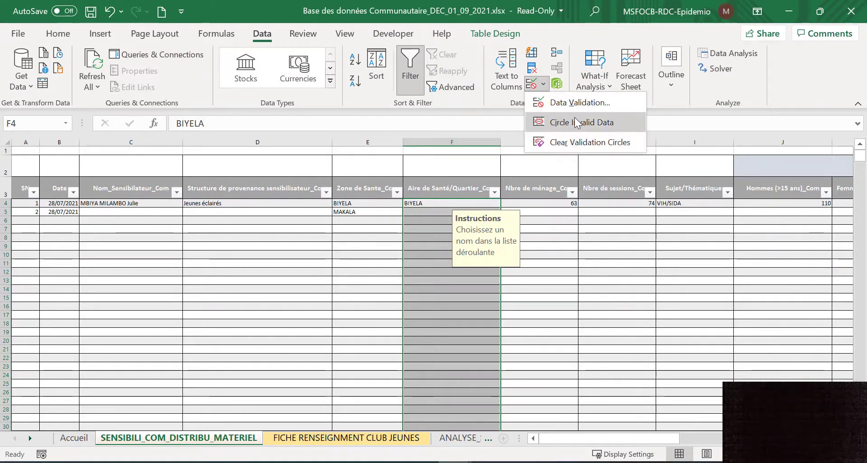
pyautogui.click(579, 103)
pyautogui.click(622, 100)
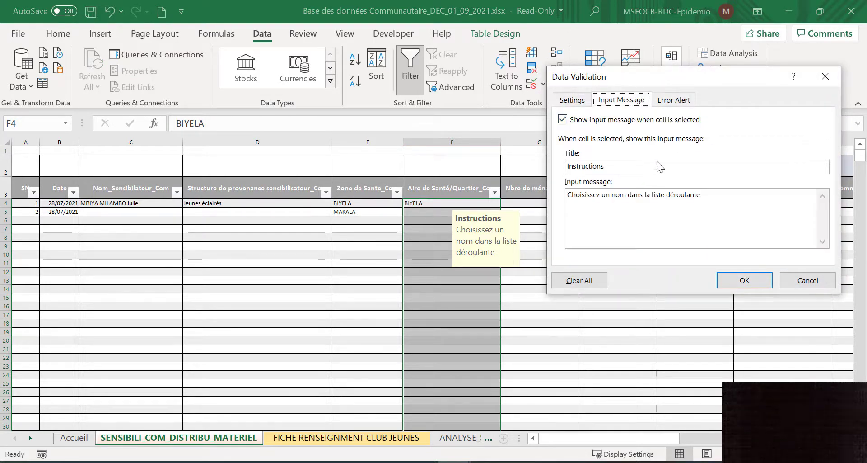
pyautogui.moveTo(701, 196); pyautogui.dragTo(559, 205)
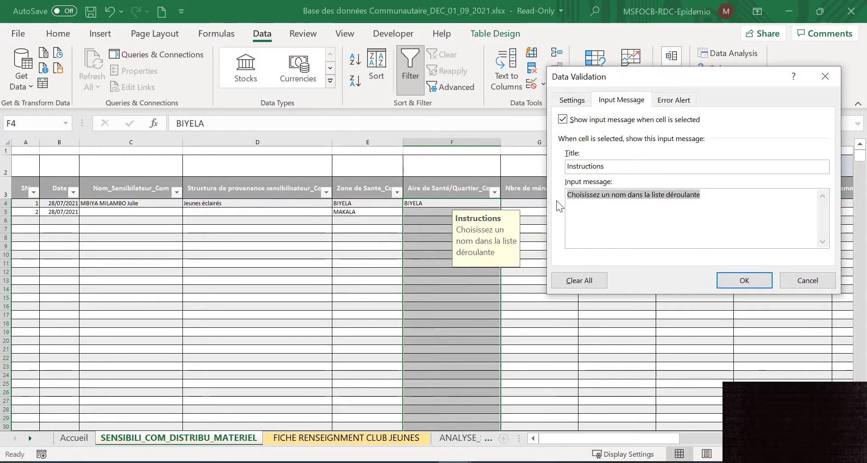
pyautogui.click(674, 99)
pyautogui.moveTo(723, 206); pyautogui.dragTo(679, 194)
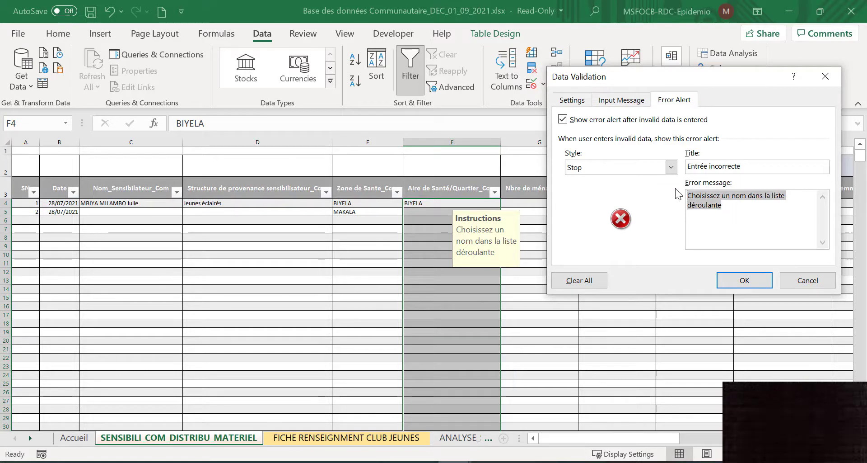
pyautogui.press('Delete')
pyautogui.moveTo(747, 166); pyautogui.dragTo(689, 168)
pyautogui.press('Delete')
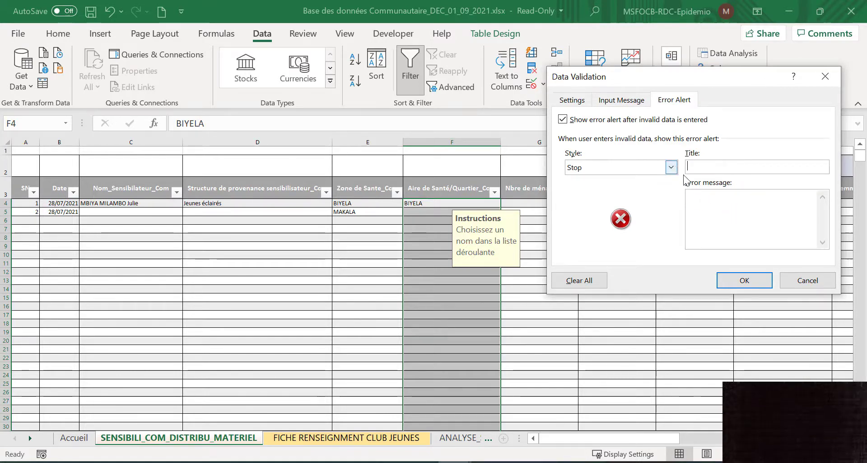
pyautogui.click(754, 279)
pyautogui.click(427, 256)
pyautogui.click(434, 226)
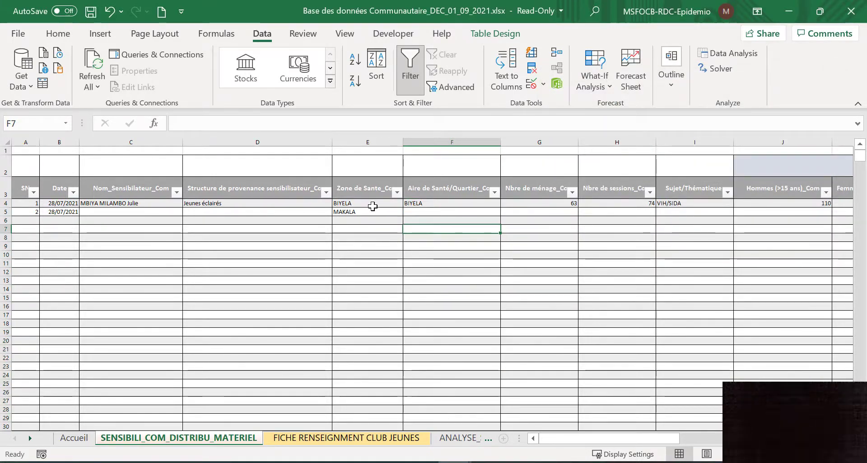
# On the Lists for data validation sheet, copy BIYELA from A15 and paste it over the heading in B14
pyautogui.click(372, 206)
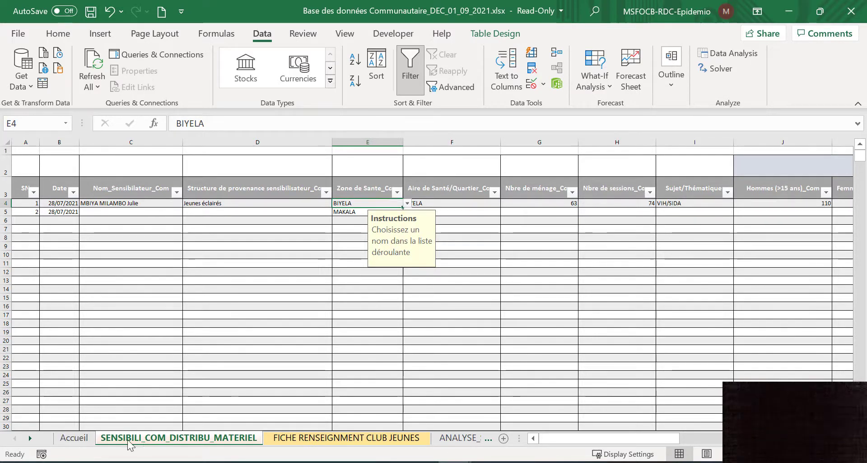
pyautogui.click(35, 441)
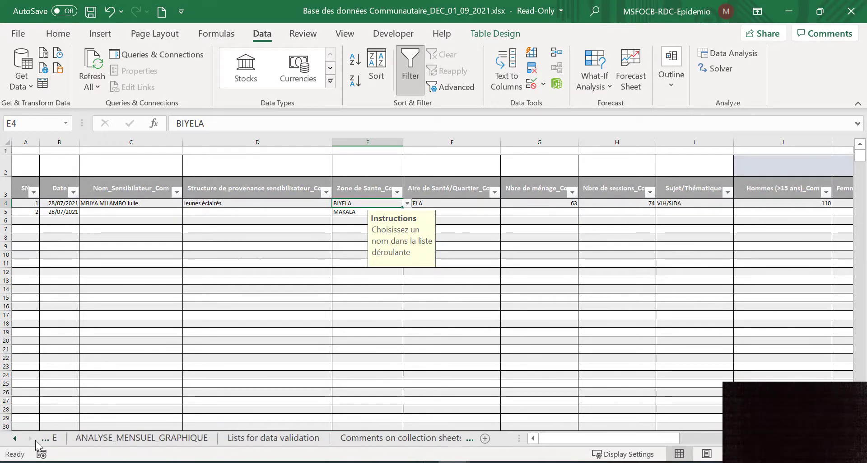
pyautogui.click(253, 439)
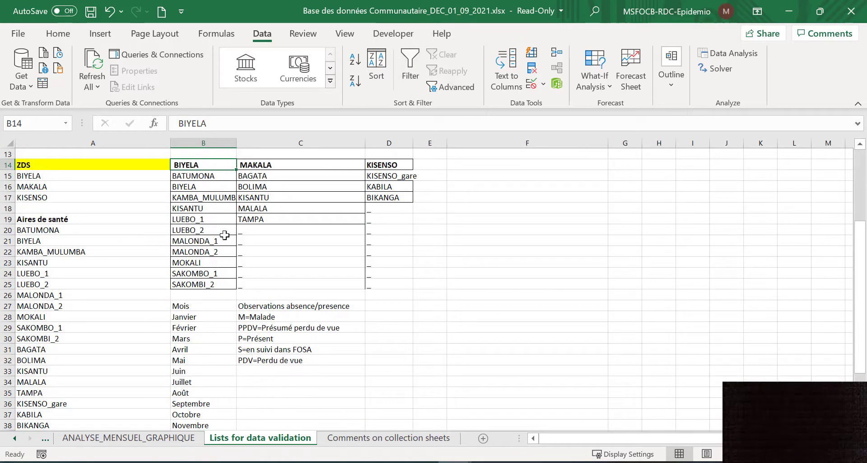
pyautogui.click(45, 176)
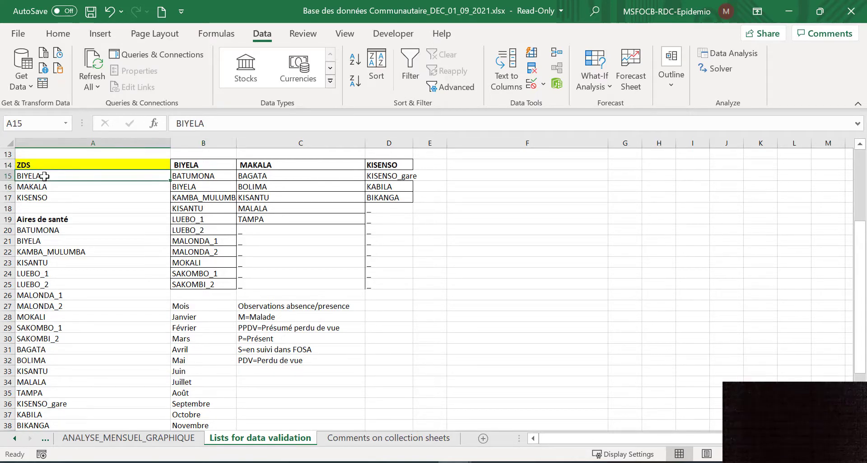
pyautogui.rightClick(44, 176)
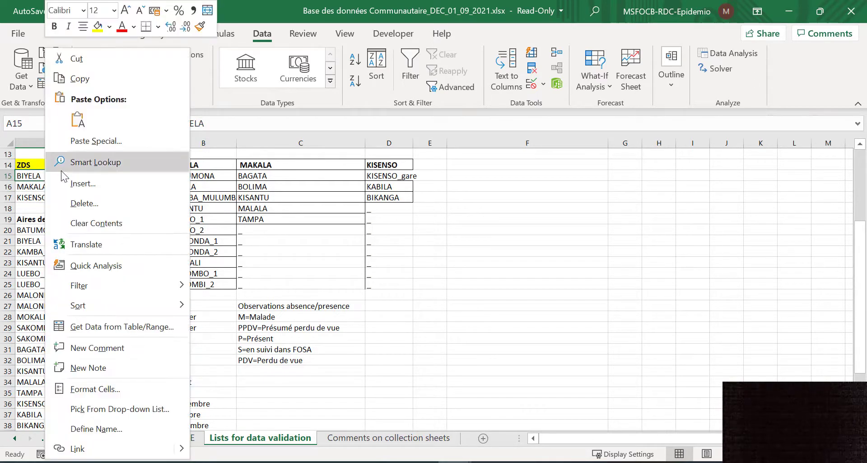
pyautogui.click(79, 79)
pyautogui.click(198, 165)
pyautogui.rightClick(197, 166)
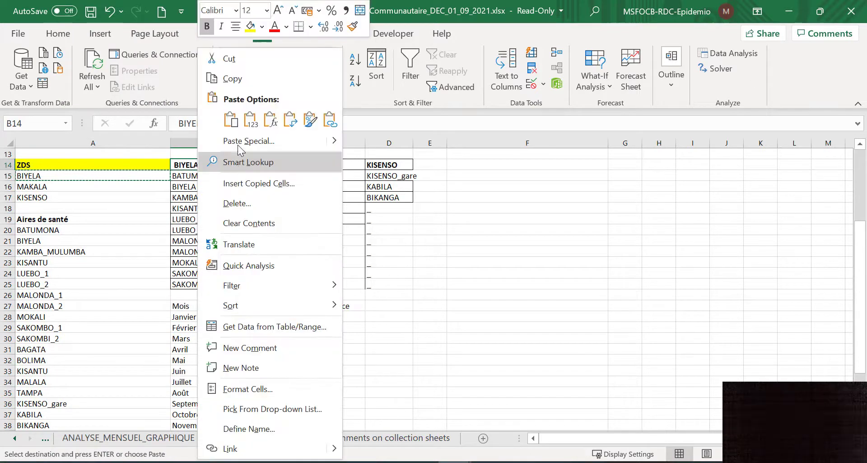
pyautogui.click(229, 118)
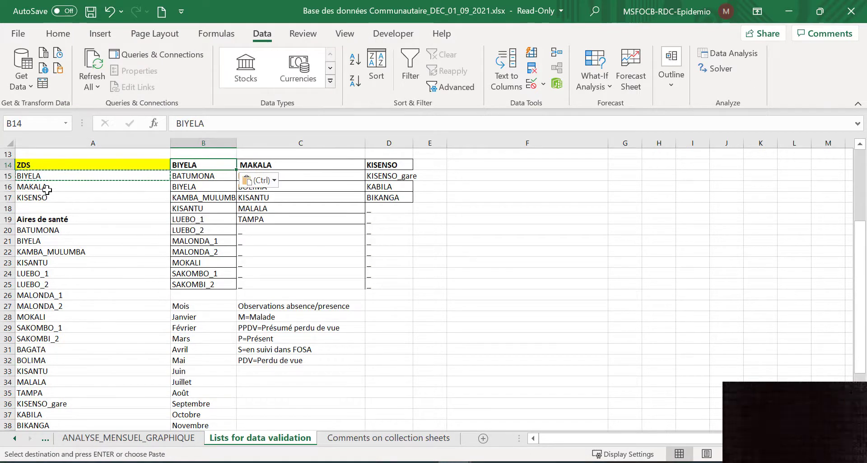
# Copy MAKALA from A16 and paste it over the heading in C14
pyautogui.rightClick(156, 187)
pyautogui.click(190, 78)
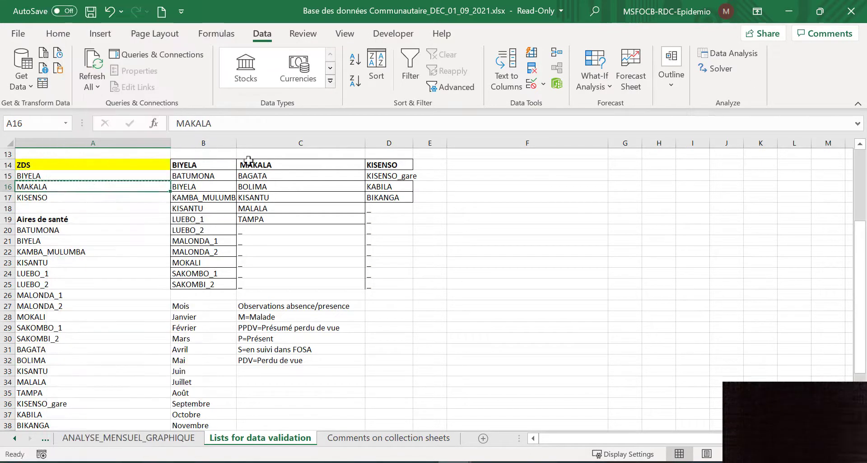
pyautogui.click(273, 166)
pyautogui.rightClick(273, 167)
pyautogui.click(303, 119)
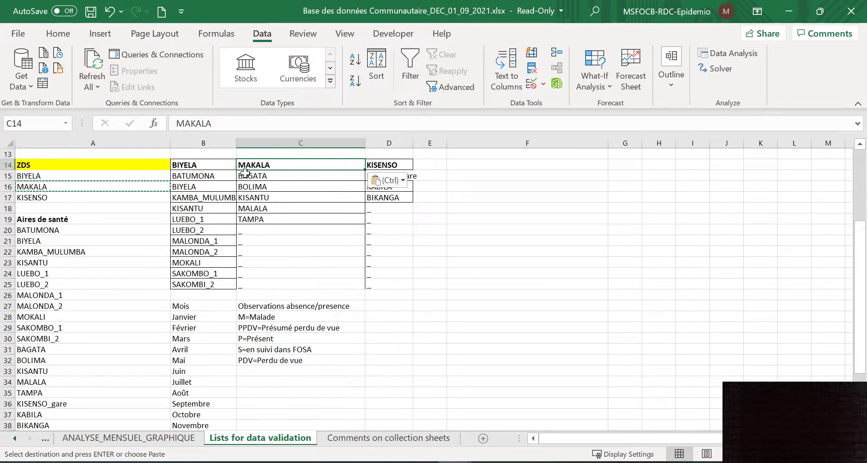
# Copy KISENSO from A17 and paste it over the heading in D14
pyautogui.click(66, 197)
pyautogui.rightClick(67, 198)
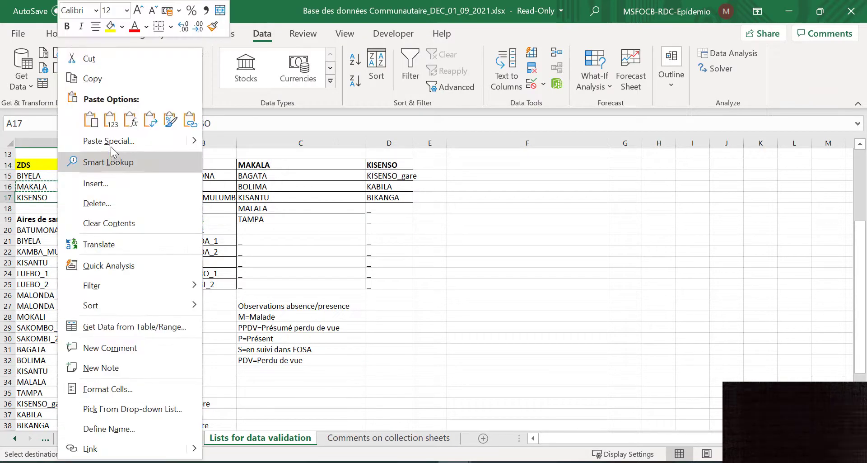
pyautogui.click(91, 78)
pyautogui.click(392, 166)
pyautogui.rightClick(391, 165)
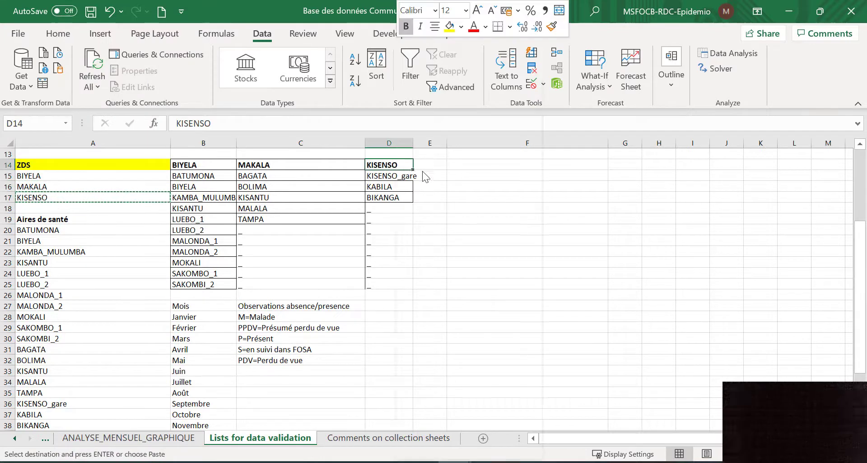
pyautogui.click(449, 121)
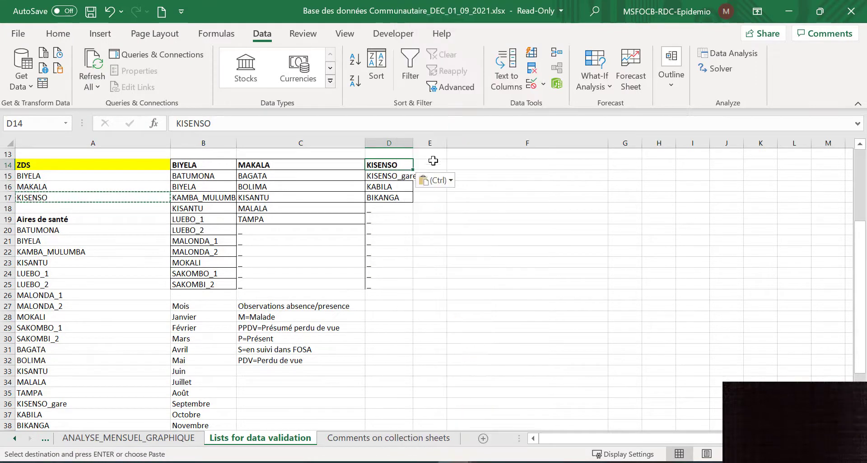
pyautogui.click(388, 228)
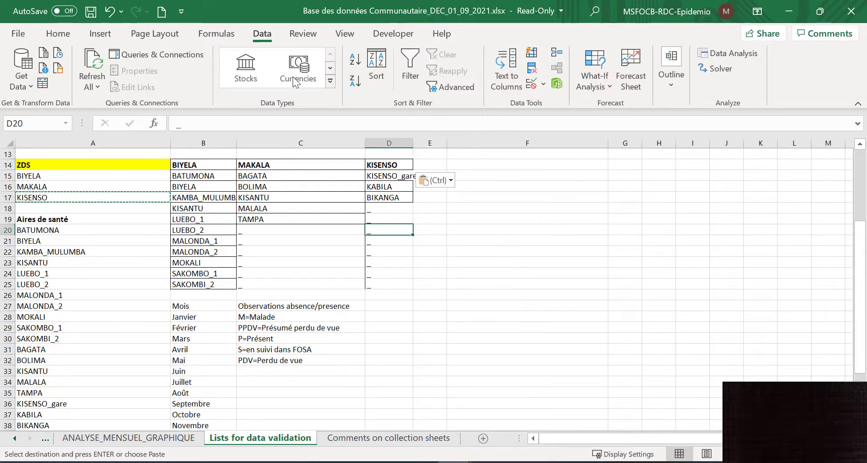
# Delete the existing named ranges BIYELA, KISENSO and MAKALA from the workbook
pyautogui.click(218, 34)
pyautogui.press('Escape')
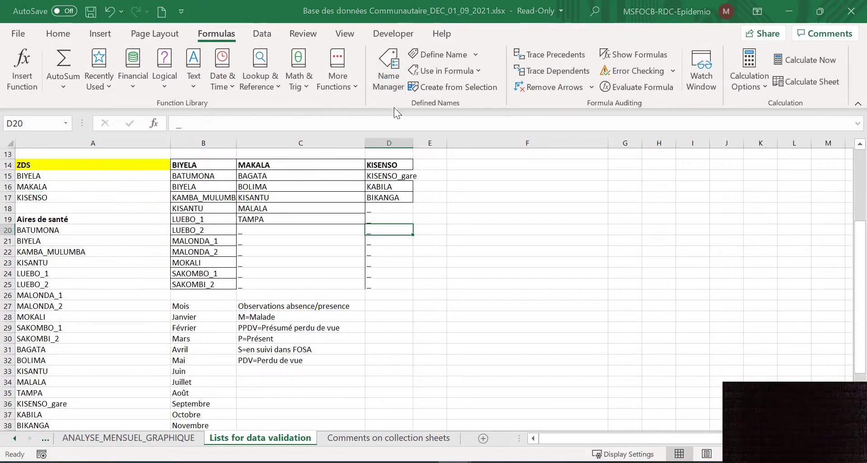
pyautogui.click(388, 68)
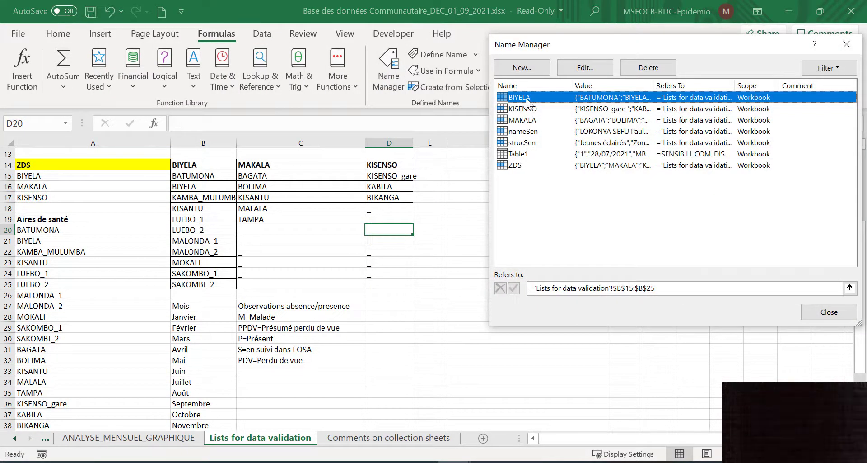
pyautogui.click(649, 67)
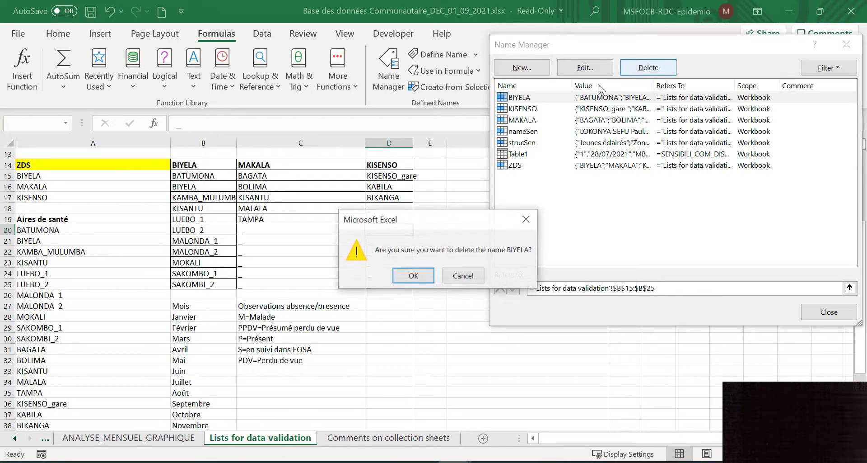
pyautogui.click(412, 275)
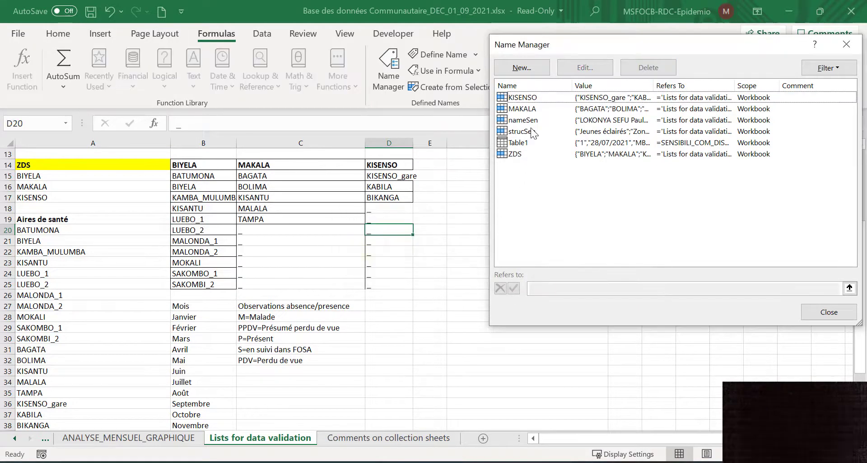
pyautogui.click(535, 98)
pyautogui.click(649, 67)
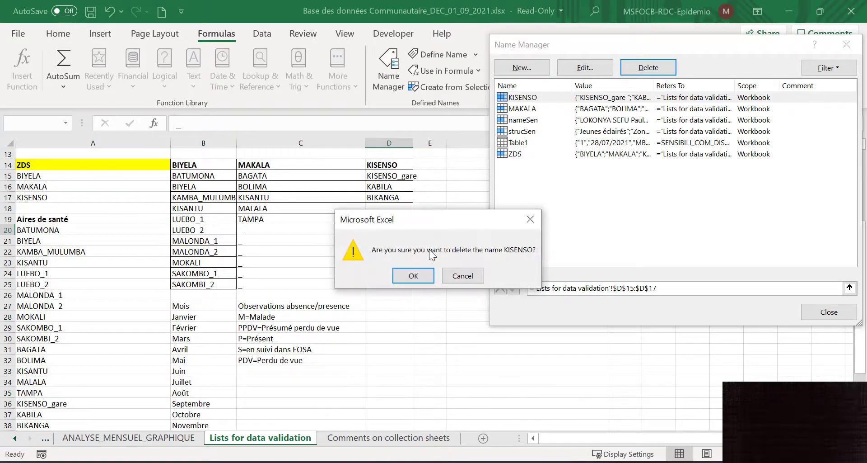
pyautogui.click(411, 274)
pyautogui.click(546, 97)
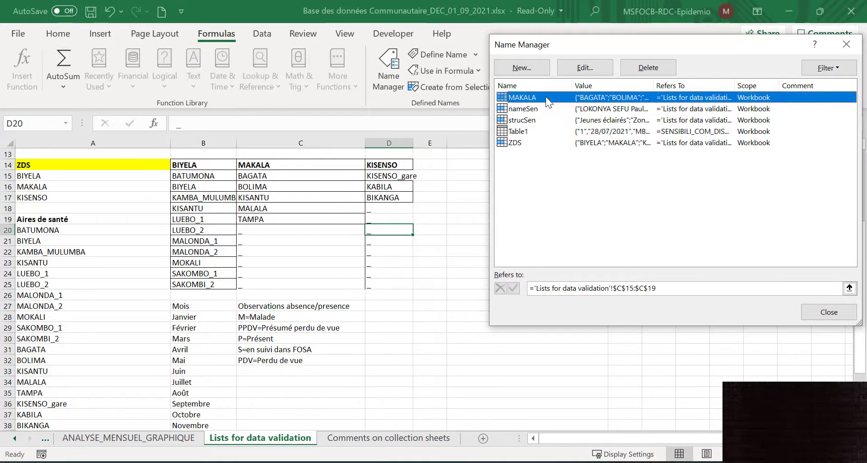
pyautogui.click(649, 68)
pyautogui.click(413, 275)
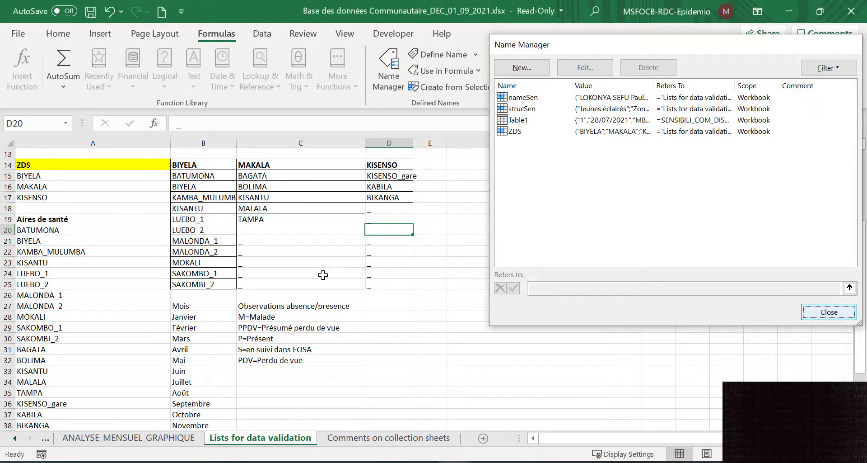
pyautogui.click(830, 316)
# Fill the health zone headings BIYELA, MAKALA and KISENSO in B14:D14 with yellow
pyautogui.moveTo(190, 166); pyautogui.dragTo(388, 167)
pyautogui.click(58, 34)
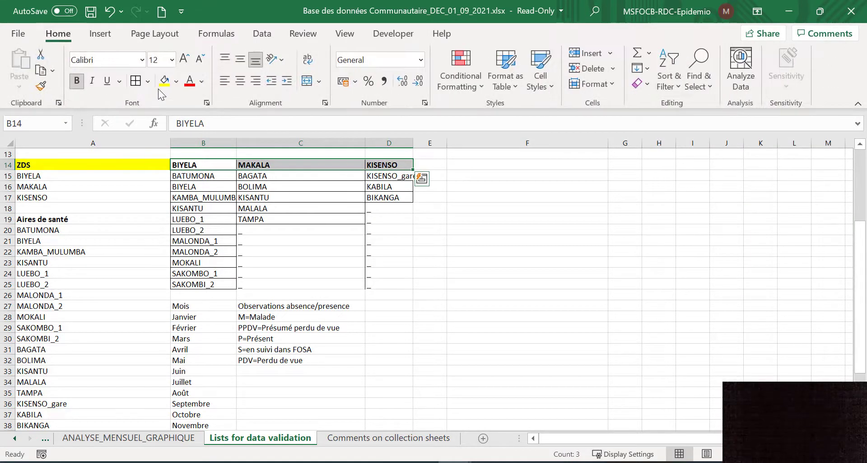
pyautogui.click(164, 80)
# Define the workbook name BIYELA for the health areas in B15:B25 of the Lists for data validation sheet
pyautogui.doubleClick(204, 168)
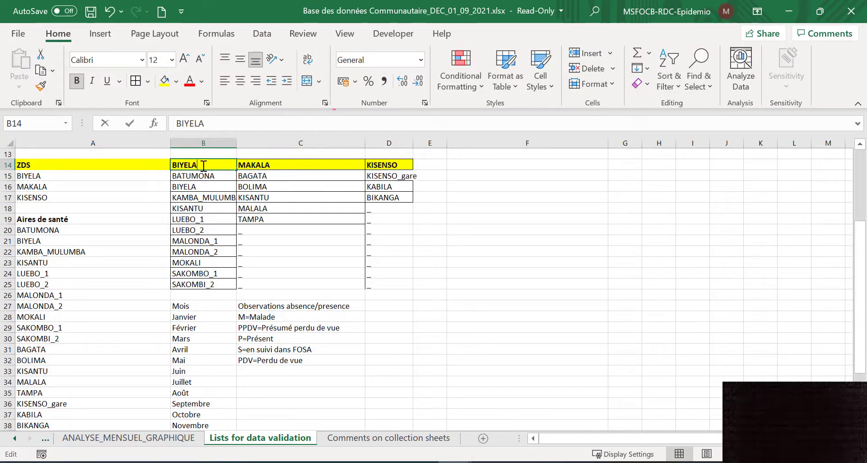
pyautogui.moveTo(204, 166); pyautogui.dragTo(207, 285)
pyautogui.click(205, 208)
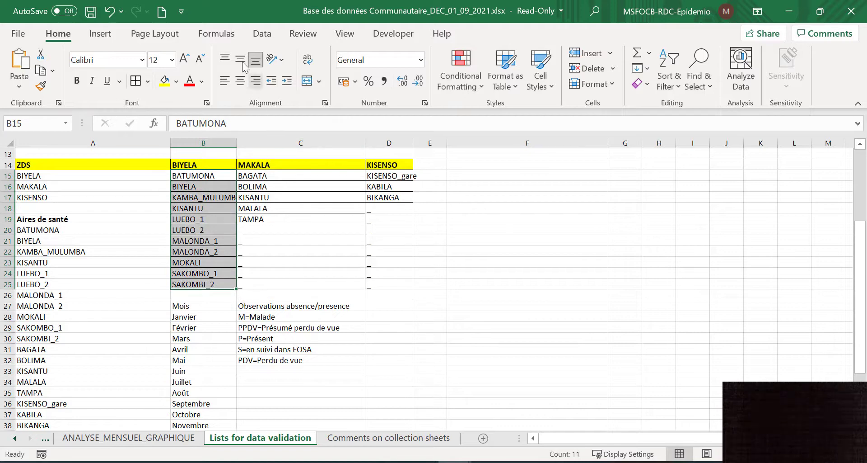
pyautogui.click(217, 33)
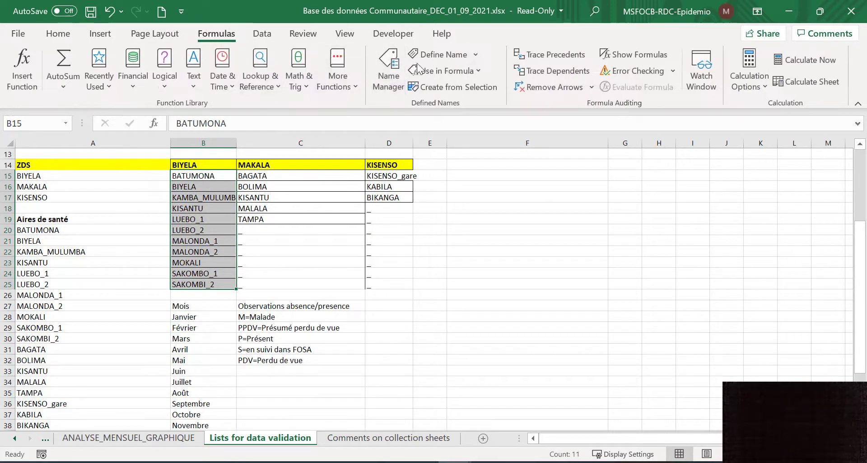
pyautogui.click(438, 55)
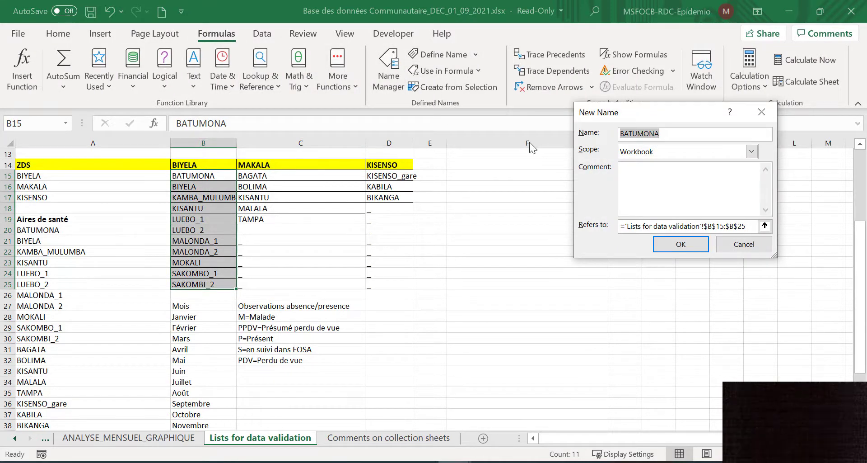
pyautogui.write('BIYELA')
pyautogui.click(681, 244)
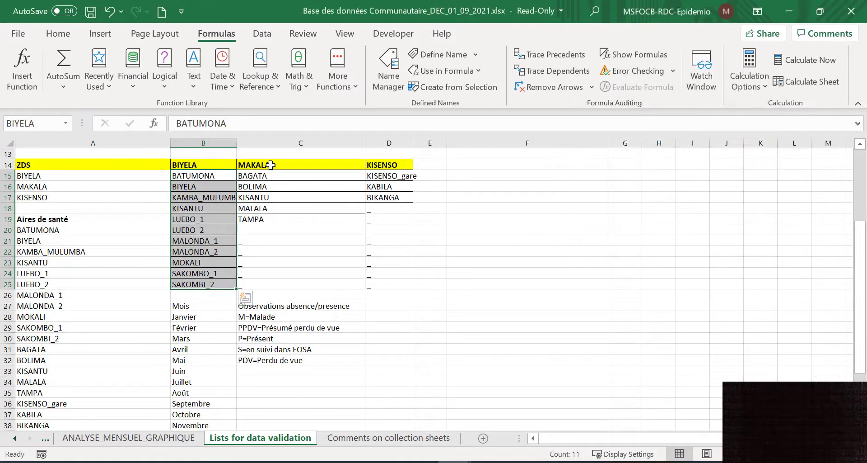
# Define the workbook name MAKALA for the health areas in C15:C19
pyautogui.doubleClick(270, 165)
pyautogui.moveTo(270, 165); pyautogui.dragTo(248, 218)
pyautogui.click(268, 171)
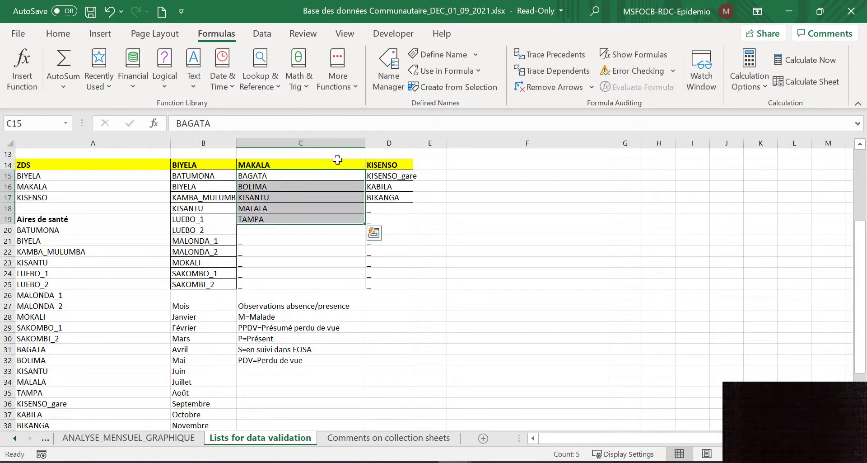
pyautogui.click(440, 54)
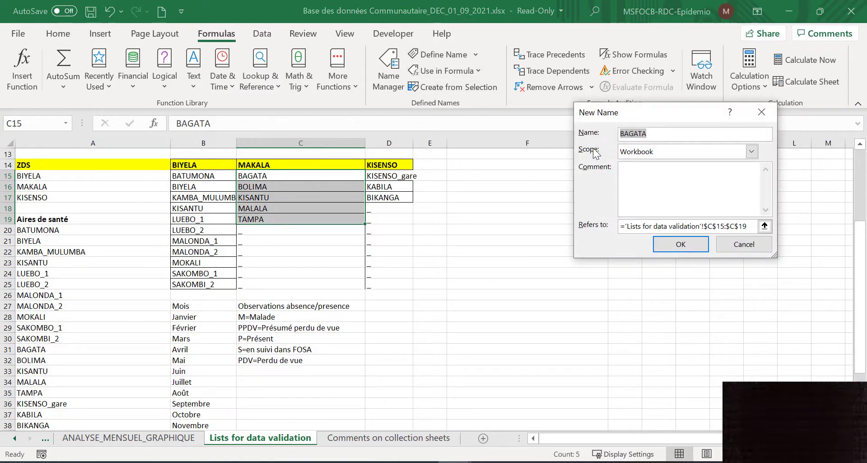
pyautogui.write('MAKALA')
pyautogui.click(681, 244)
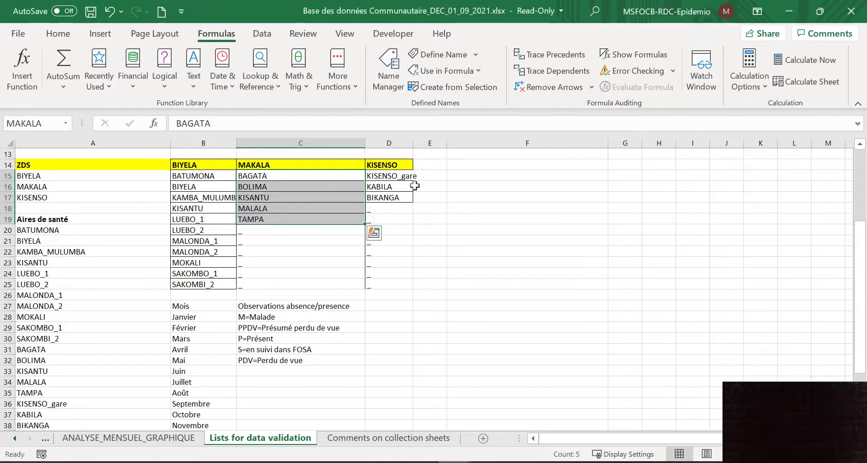
# Define the workbook name KISENSO for the health areas in D15:D17
pyautogui.click(394, 165)
pyautogui.doubleClick(400, 168)
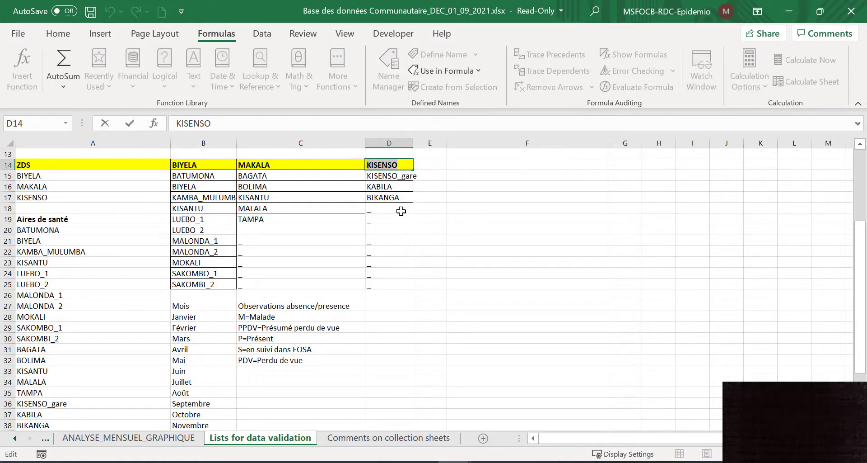
pyautogui.moveTo(382, 176); pyautogui.dragTo(380, 198)
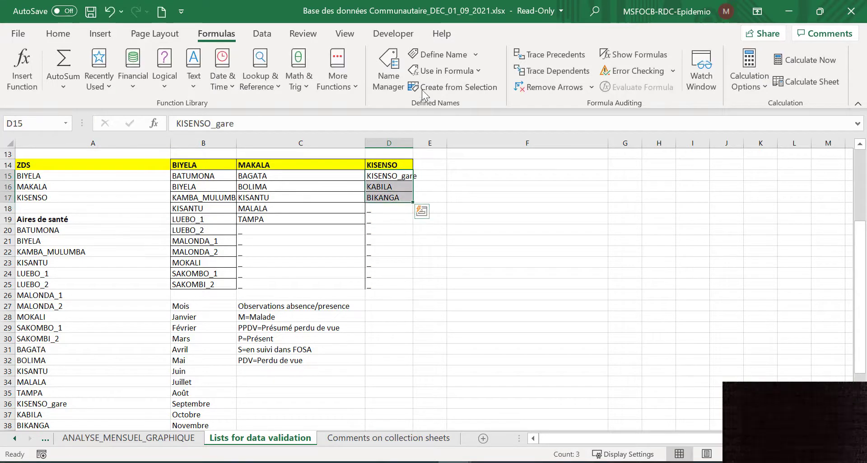
pyautogui.click(433, 59)
pyautogui.moveTo(668, 133); pyautogui.dragTo(620, 140)
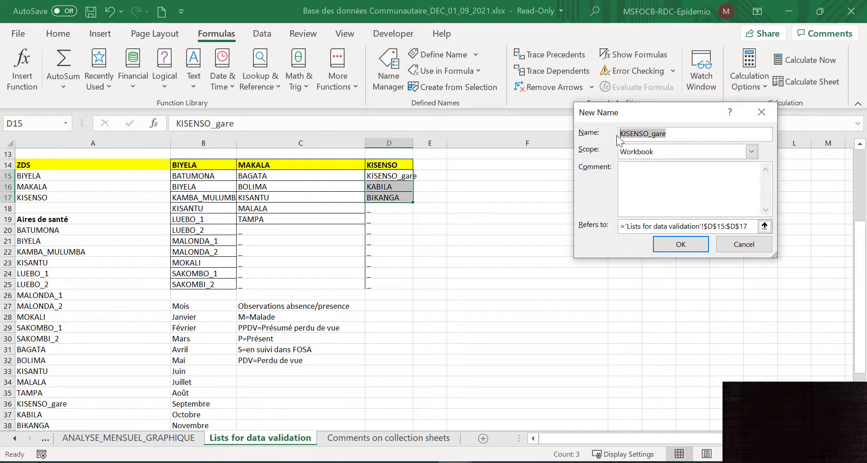
pyautogui.write('KISENSO')
pyautogui.click(682, 244)
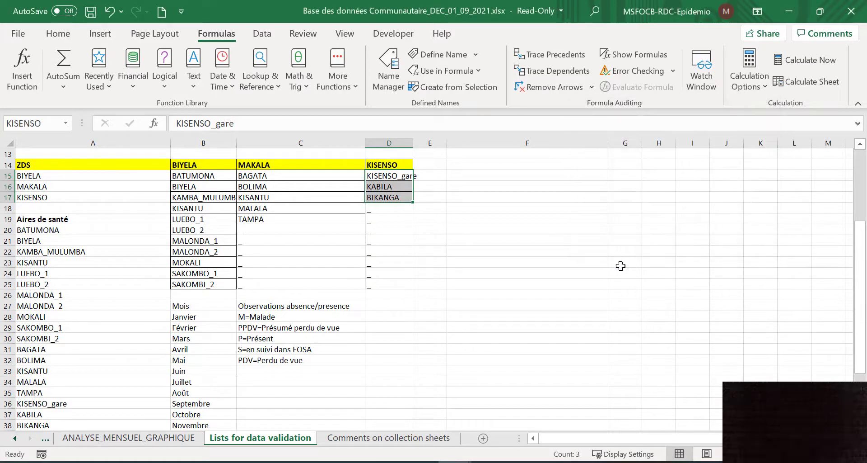
# Switch to the SENSIBILI_COM_DISTRIBU_MATERIEL sheet
pyautogui.click(15, 438)
pyautogui.click(15, 439)
pyautogui.click(14, 438)
pyautogui.click(15, 439)
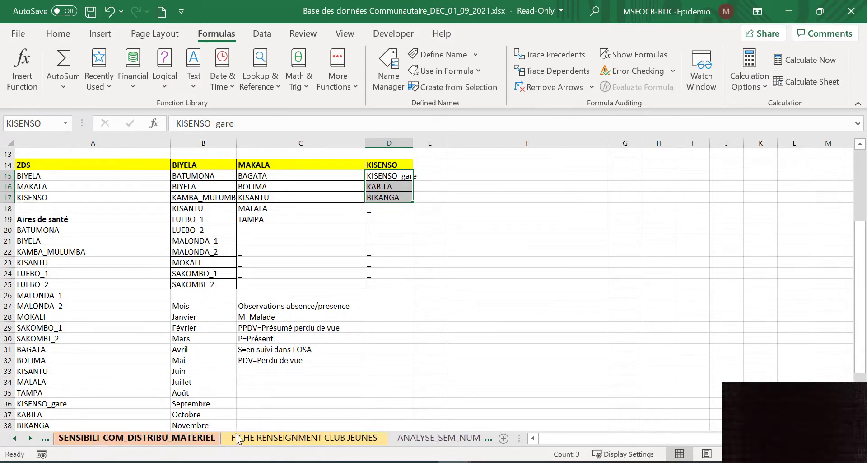
pyautogui.click(293, 439)
pyautogui.click(190, 437)
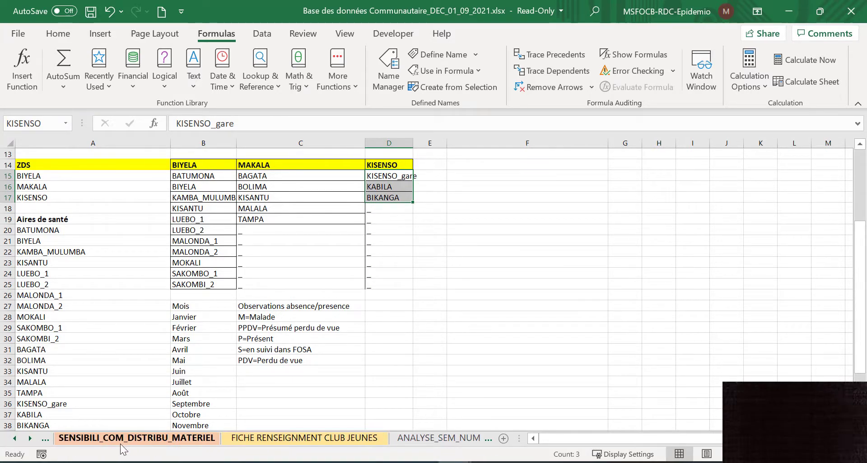
pyautogui.click(15, 438)
pyautogui.click(159, 438)
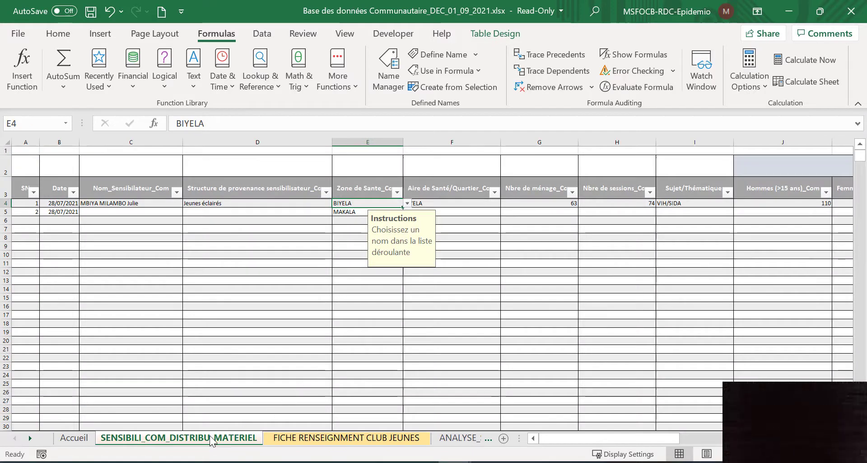
# Set the data validation of the Aire de Santé/Quartier_Com column's data cells to allow a List
pyautogui.click(462, 262)
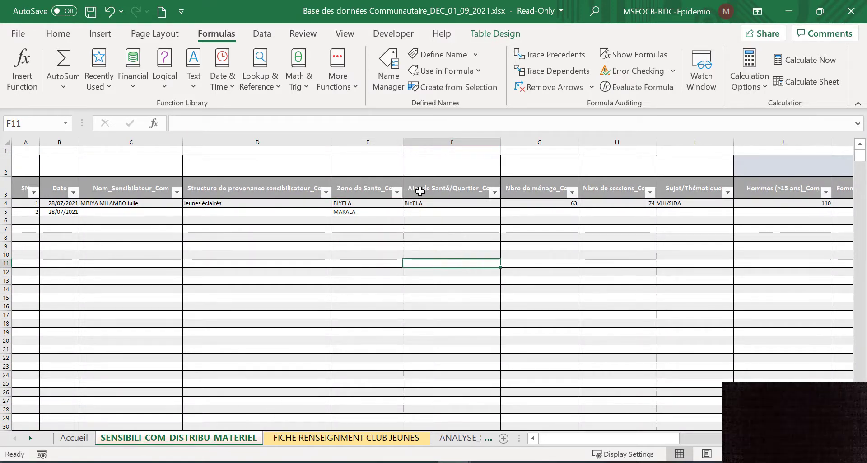
pyautogui.click(457, 178)
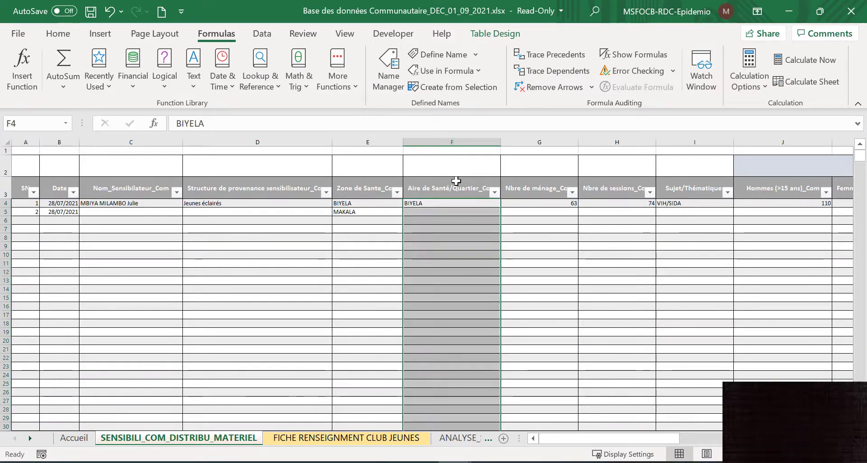
pyautogui.click(263, 34)
pyautogui.click(544, 84)
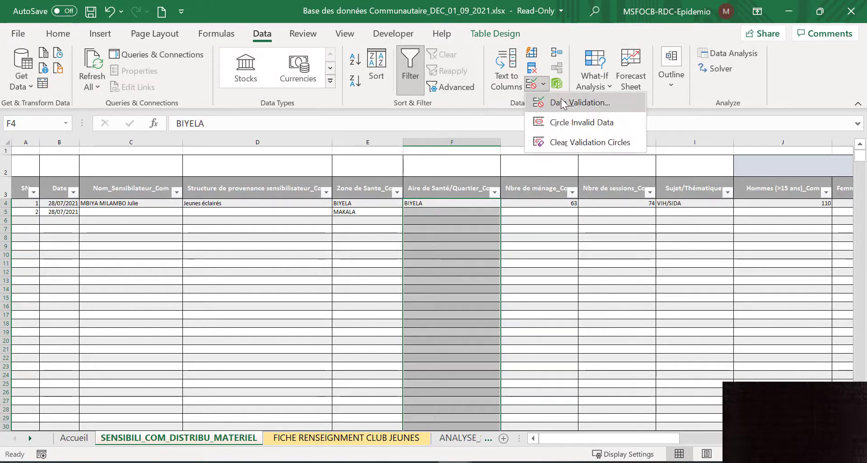
pyautogui.click(565, 102)
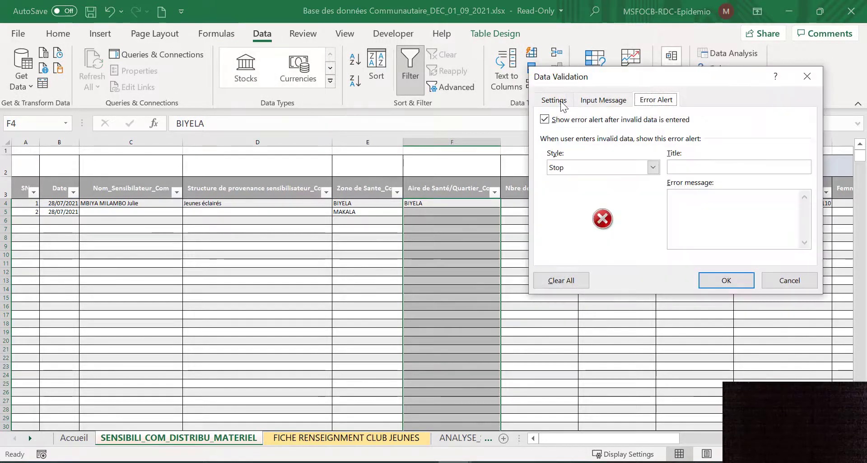
pyautogui.click(555, 100)
pyautogui.click(632, 148)
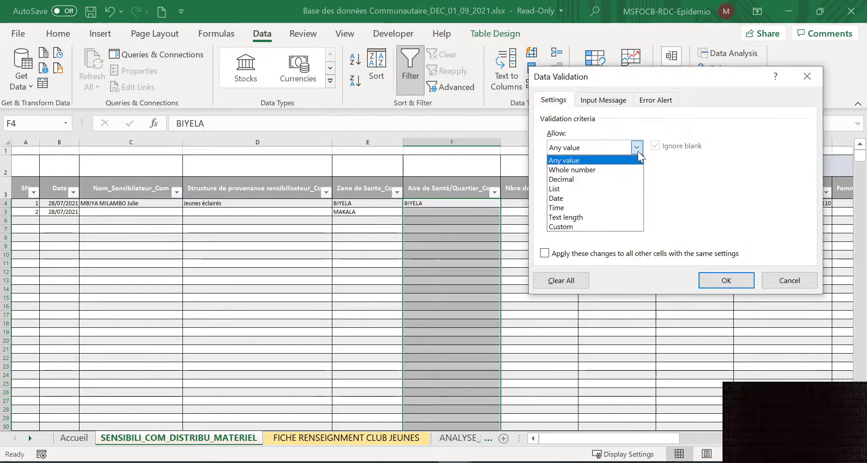
pyautogui.click(570, 189)
# Set the list source of the Aire de Santé/Quartier_Com column's validation to =INDIRECT(E4) and apply it
pyautogui.click(567, 210)
pyautogui.write('=')
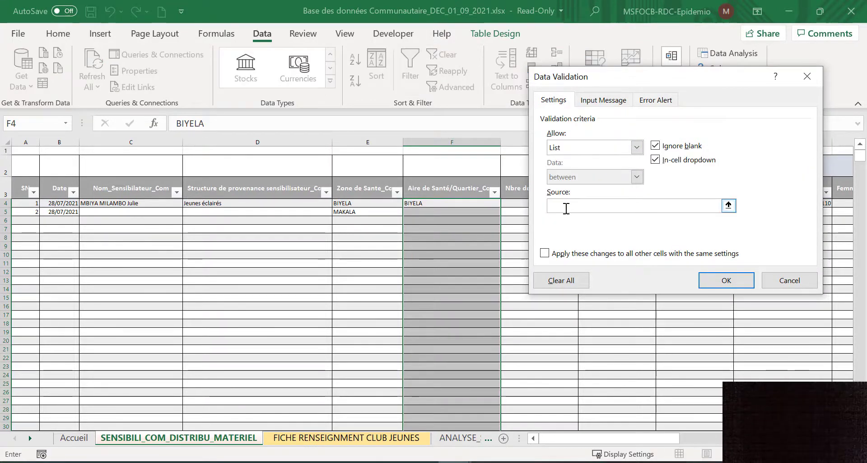
pyautogui.write('IND')
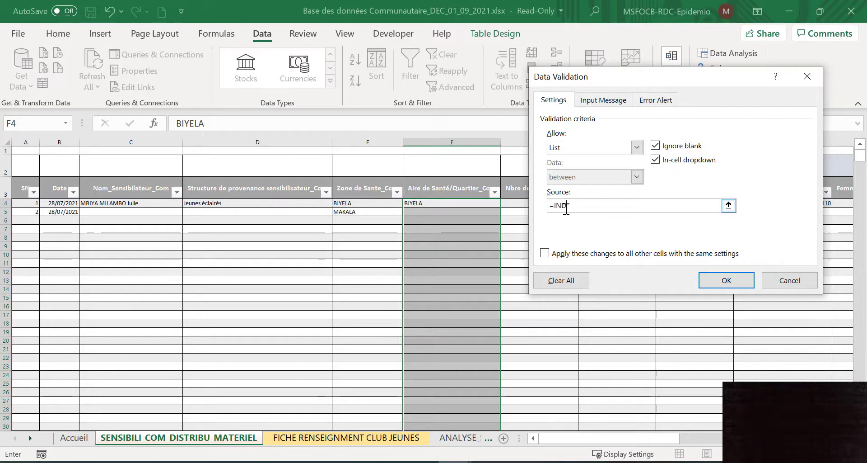
pyautogui.write('IRE')
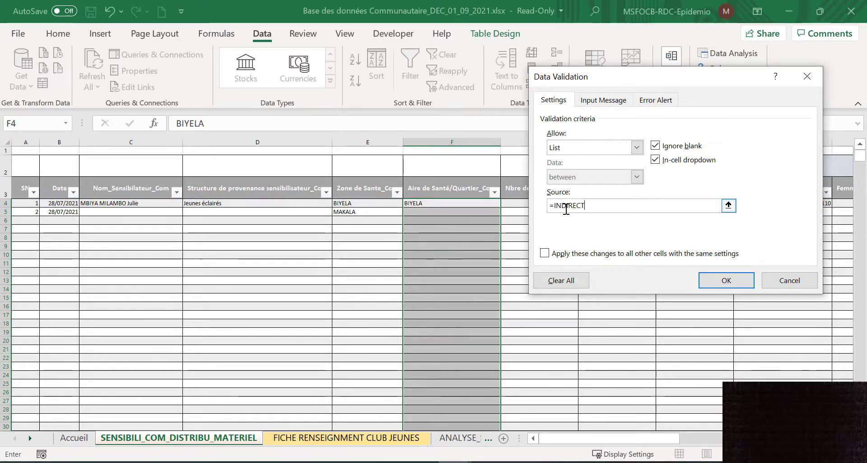
pyautogui.write('CT')
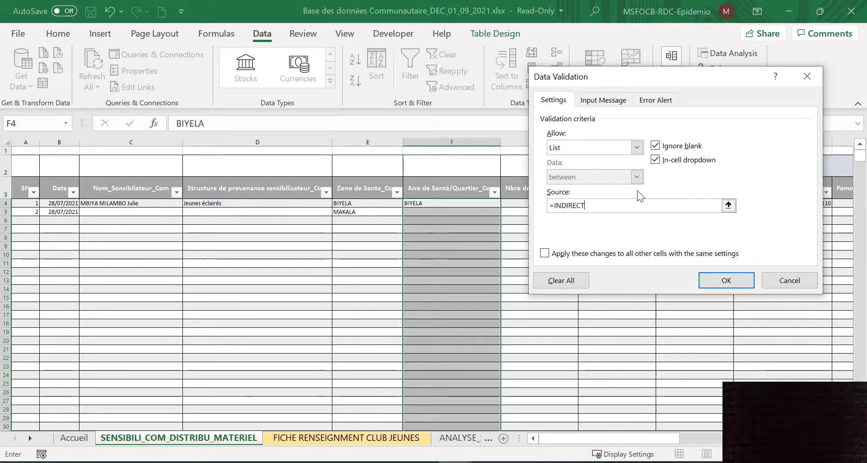
pyautogui.write('()')
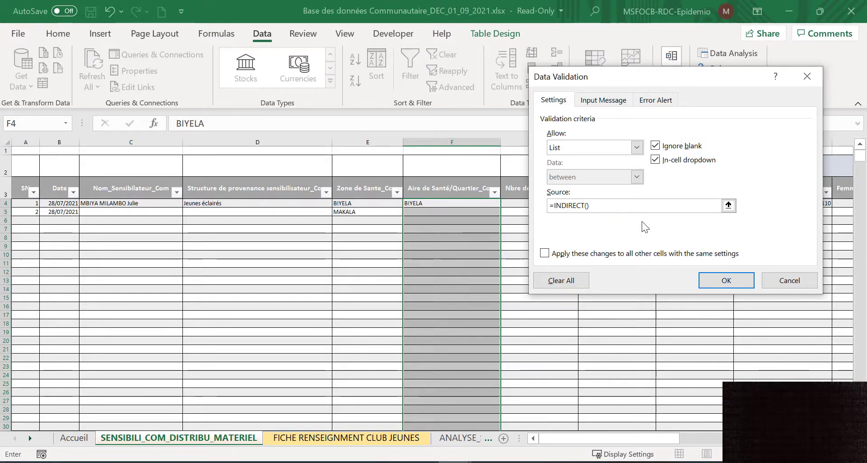
pyautogui.press('Left')
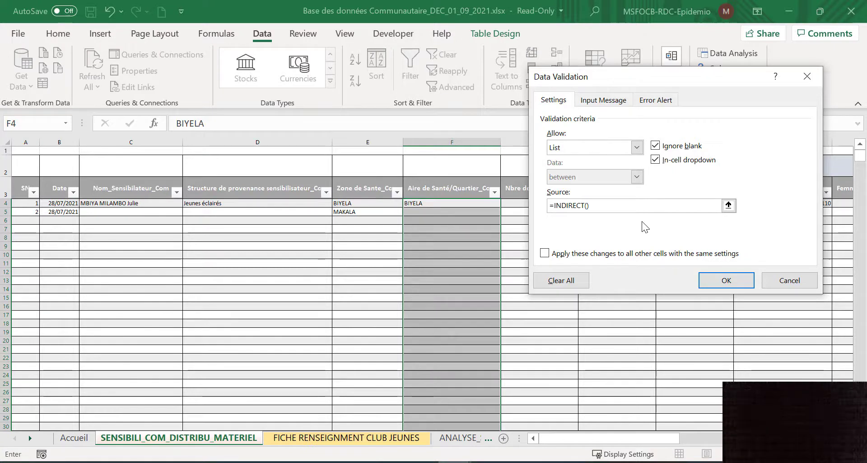
pyautogui.write('E4')
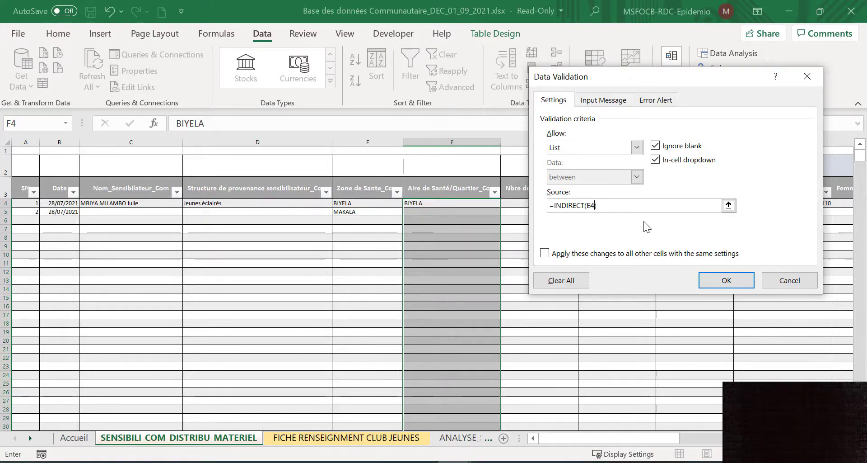
pyautogui.click(727, 280)
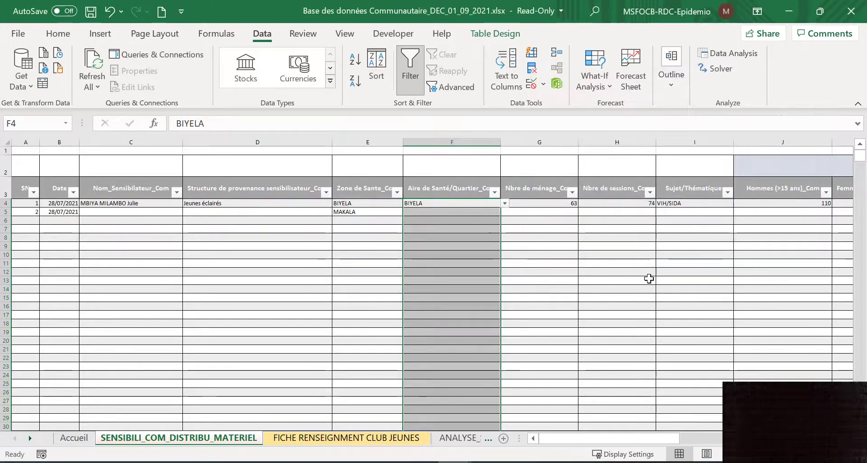
# Check the Aire de Santé/Quartier_Com dropdown choices offered in the BIYELA and MAKALA rows
pyautogui.click(374, 211)
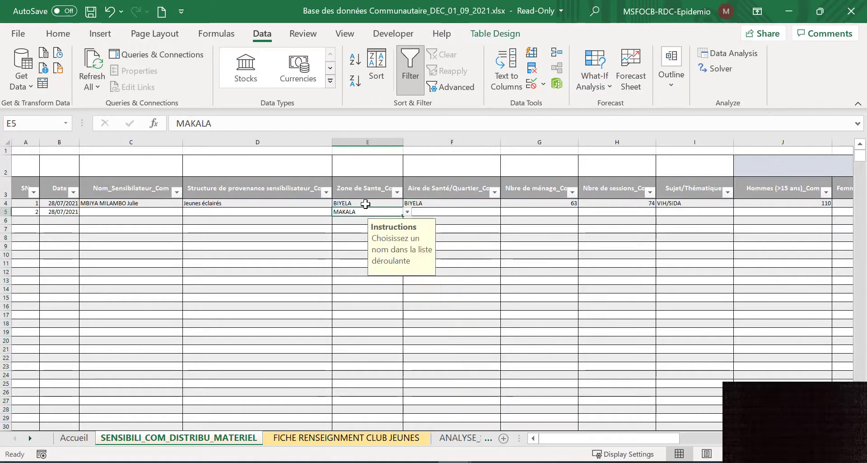
pyautogui.click(484, 206)
pyautogui.click(504, 203)
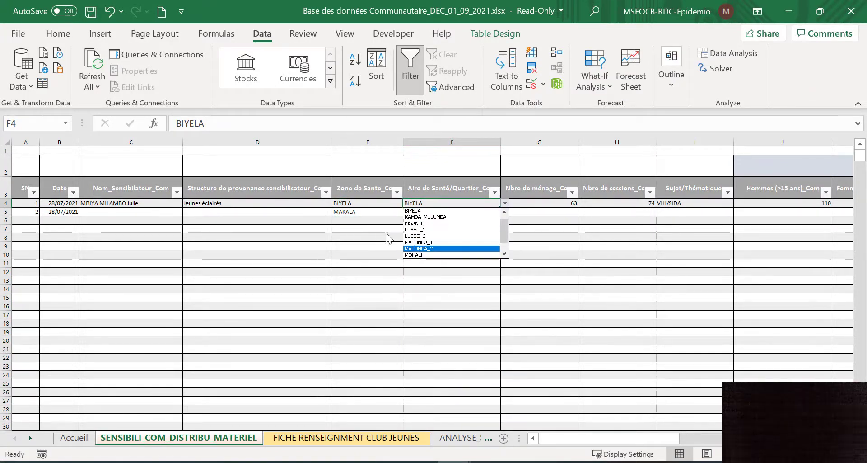
pyautogui.click(366, 213)
pyautogui.click(367, 211)
pyautogui.click(445, 211)
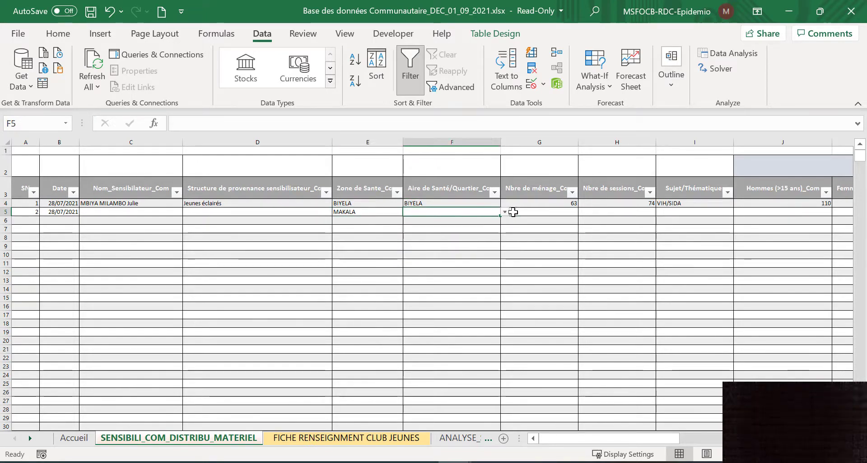
pyautogui.click(504, 212)
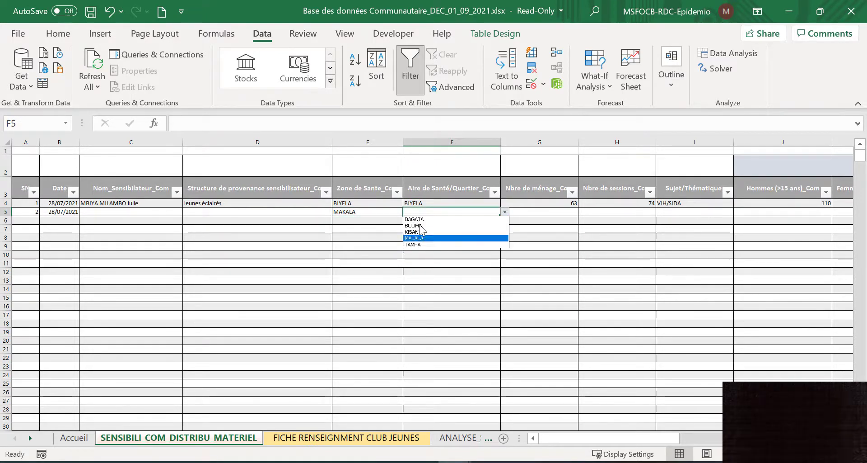
pyautogui.press('Escape')
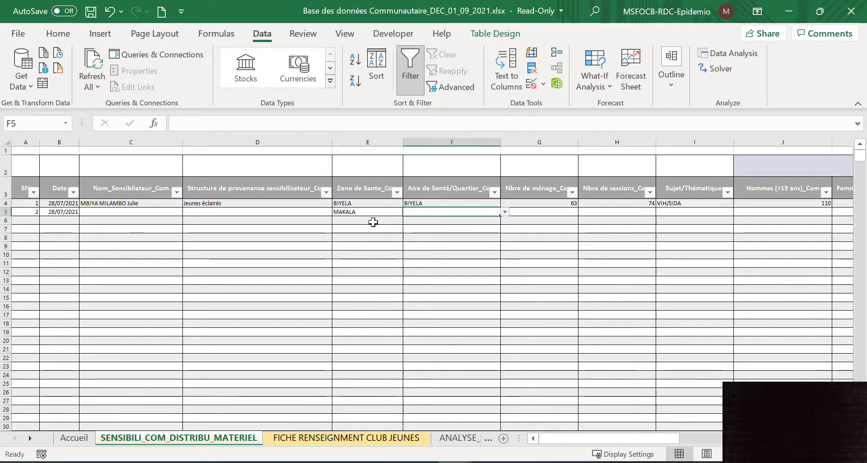
# Choose KISENSO as the health zone in E6 and KISENSO_gare as its health area in F6
pyautogui.click(420, 221)
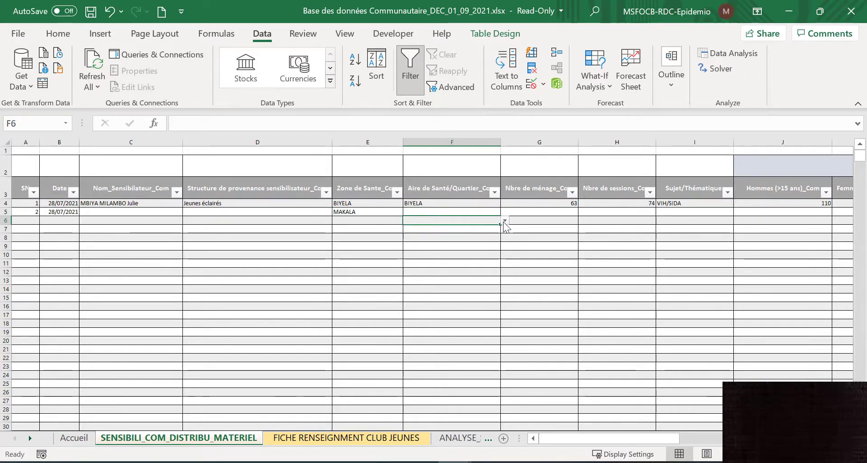
pyautogui.click(380, 222)
pyautogui.click(407, 220)
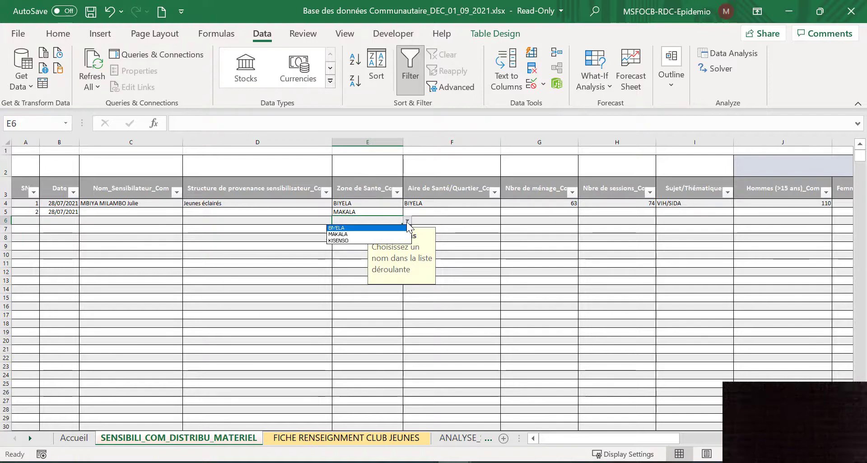
pyautogui.click(350, 240)
pyautogui.click(439, 223)
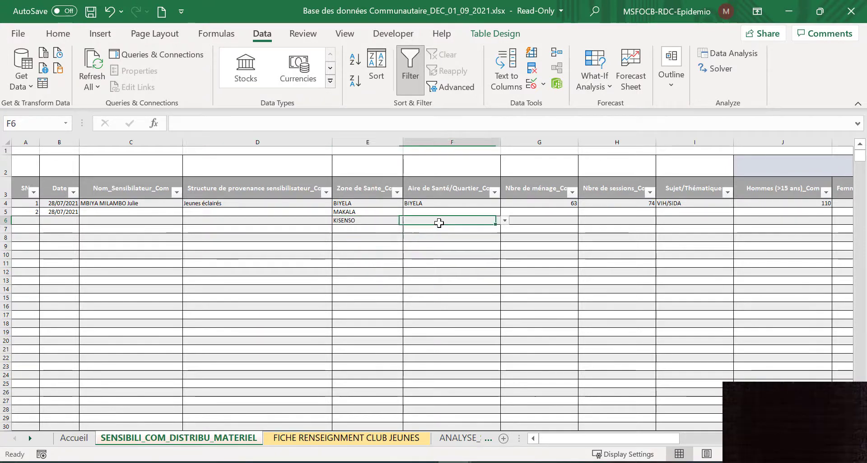
pyautogui.click(505, 221)
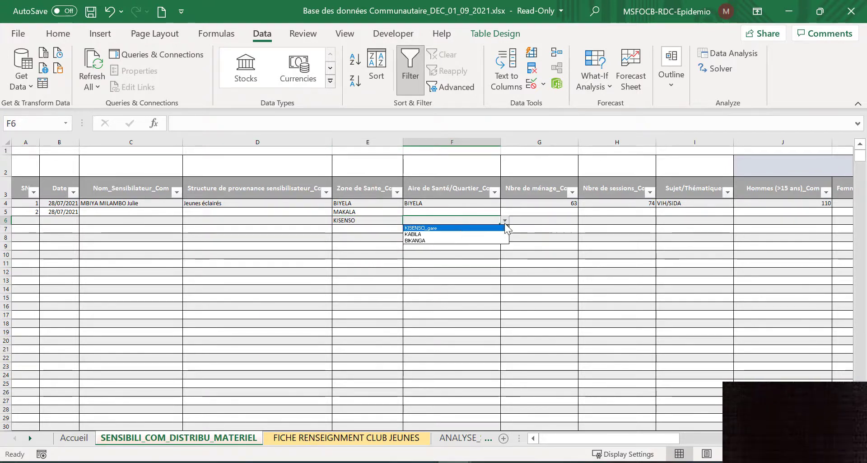
pyautogui.click(420, 228)
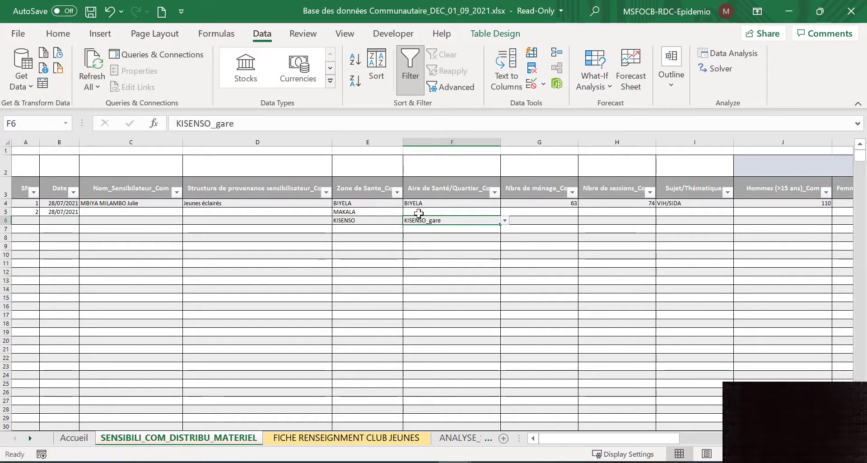
# Choose BAGATA as the health area for the MAKALA row in F5
pyautogui.click(466, 212)
pyautogui.click(505, 212)
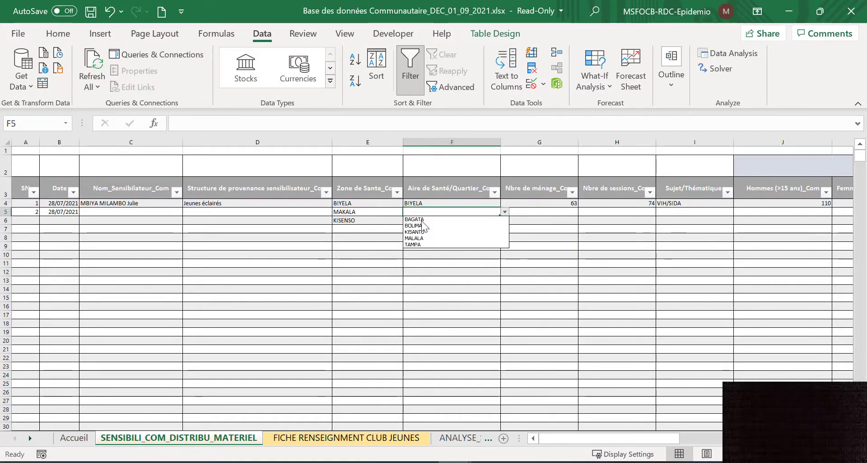
pyautogui.click(469, 219)
pyautogui.click(450, 262)
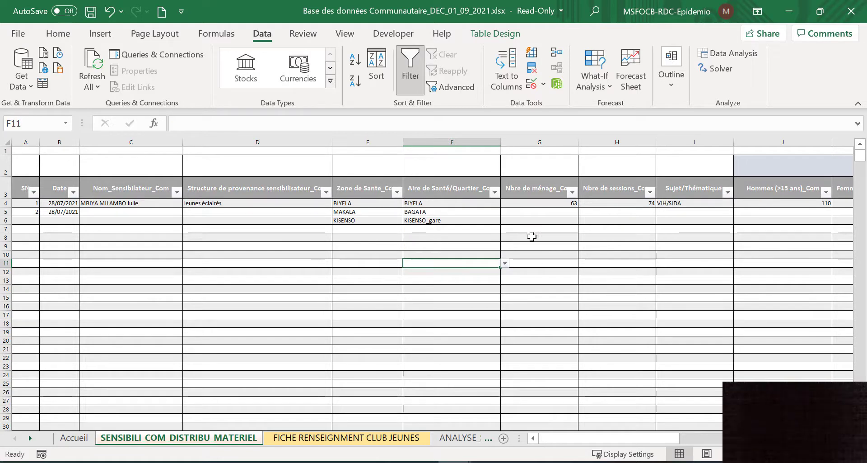
# AutoFit the width of the Nbre de ménage_Com column
pyautogui.click(535, 206)
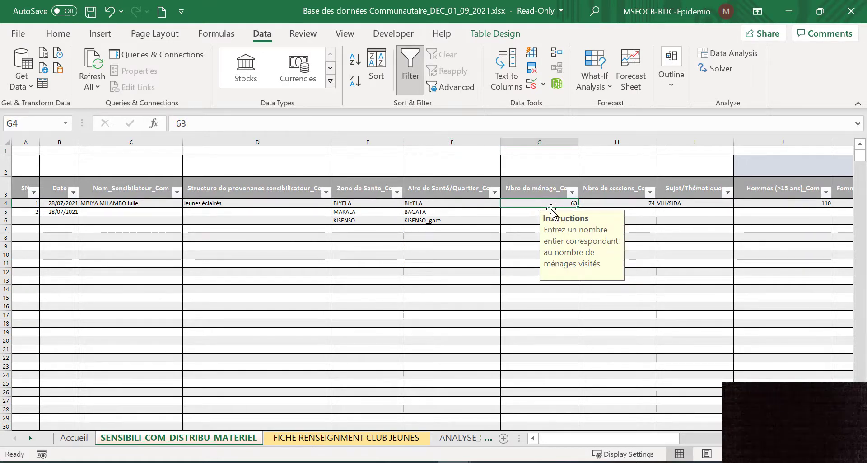
pyautogui.moveTo(575, 146); pyautogui.dragTo(580, 146)
pyautogui.click(578, 151)
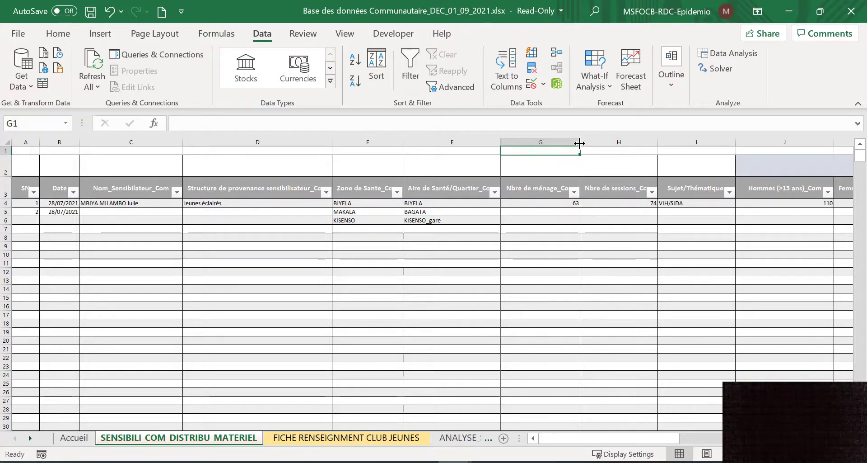
pyautogui.doubleClick(580, 146)
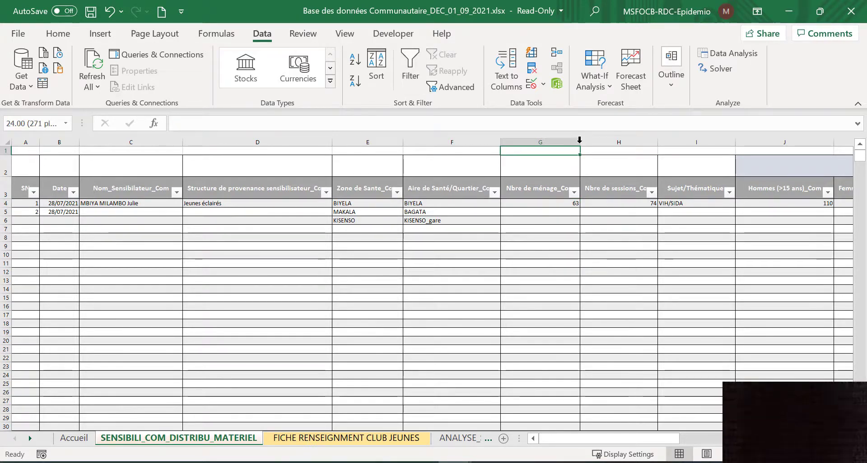
pyautogui.click(533, 236)
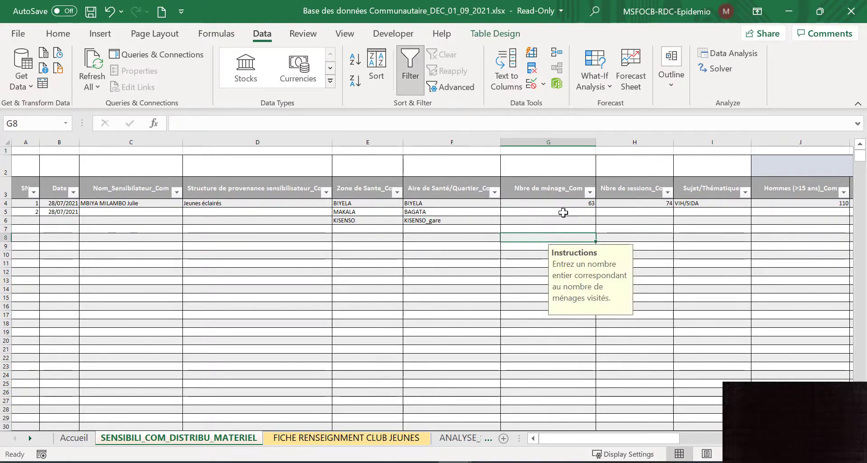
# Review the validation criteria applied to the Nbre de ménage_Com column's data cells
pyautogui.click(555, 178)
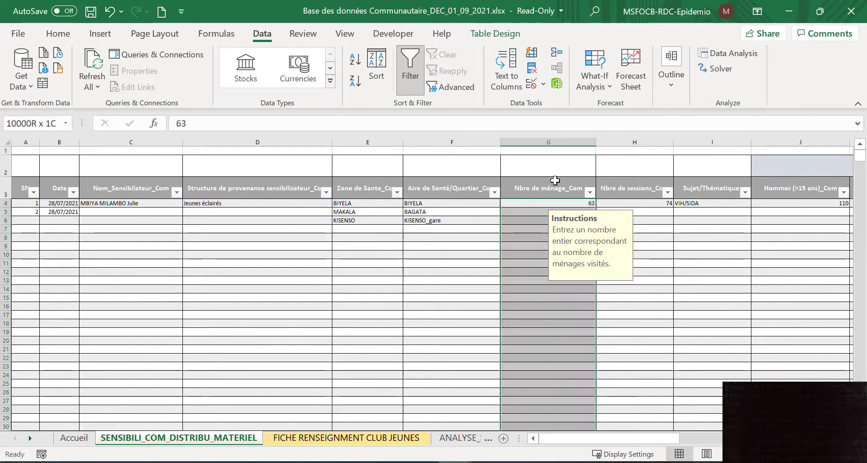
pyautogui.click(545, 84)
pyautogui.click(565, 101)
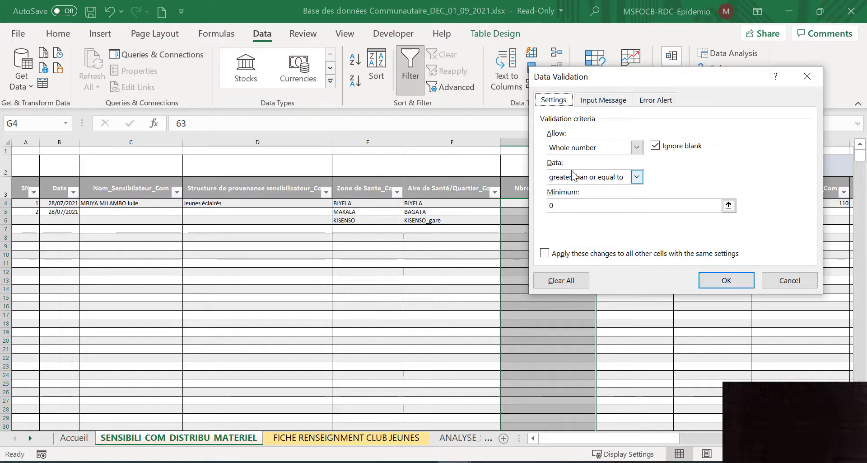
pyautogui.click(727, 281)
# Review the validation criteria applied to the Nbre de sessions_Com column's data cells
pyautogui.click(656, 212)
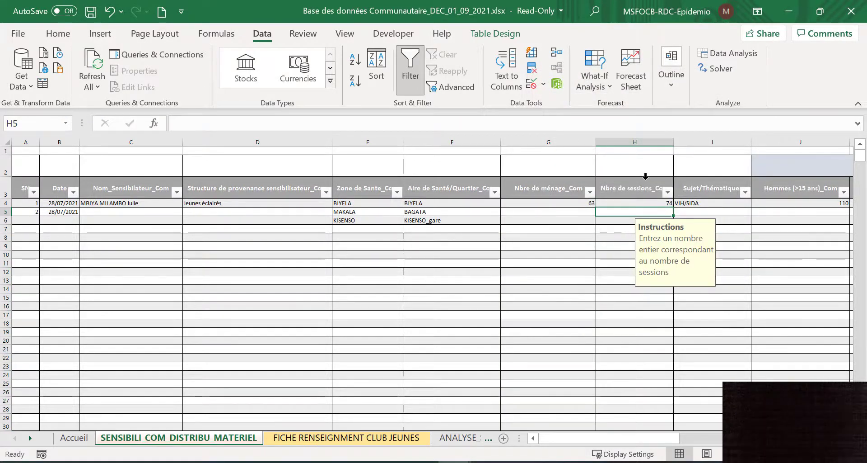
pyautogui.click(645, 177)
pyautogui.click(545, 84)
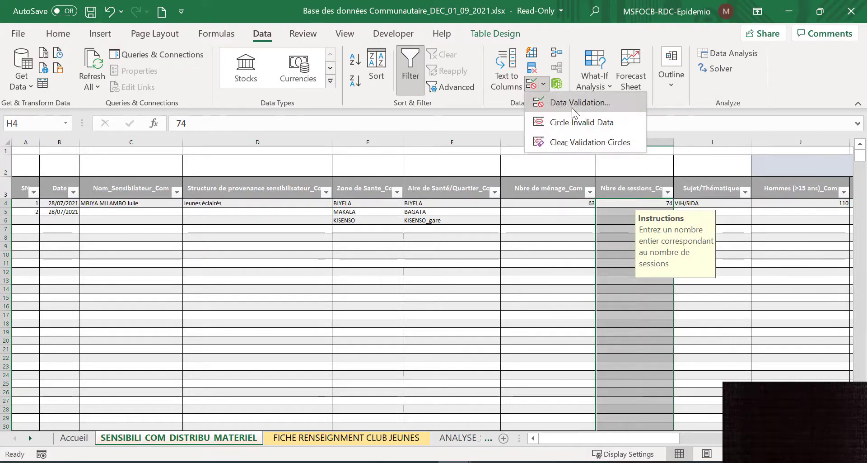
pyautogui.click(569, 104)
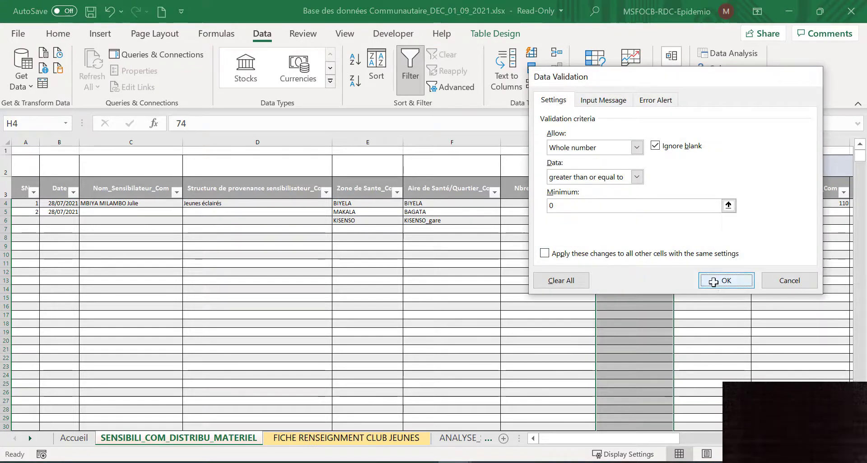
pyautogui.click(701, 283)
pyautogui.click(723, 288)
# Examine the Sujet/Thématique column's dropdown choices and the participant, referral, material and location column groups beyond it
pyautogui.click(718, 177)
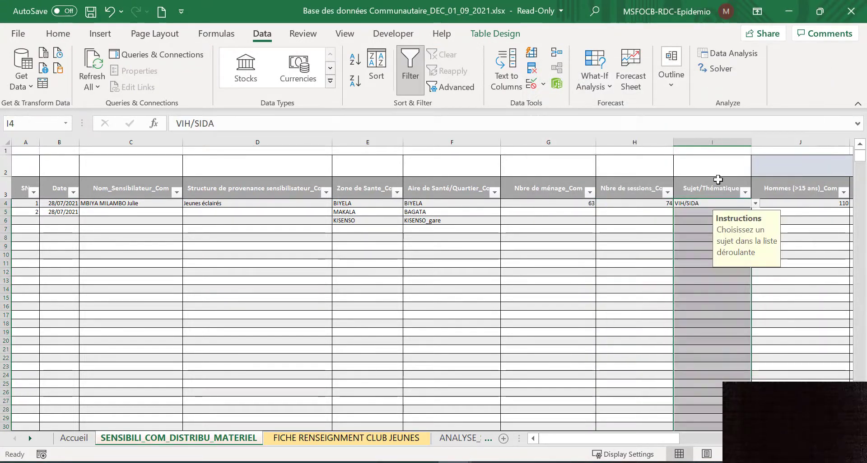
pyautogui.click(756, 204)
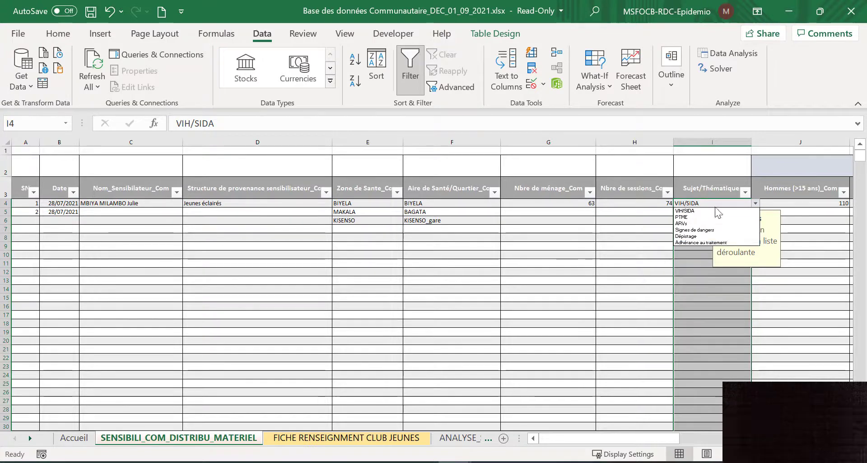
pyautogui.press('Escape')
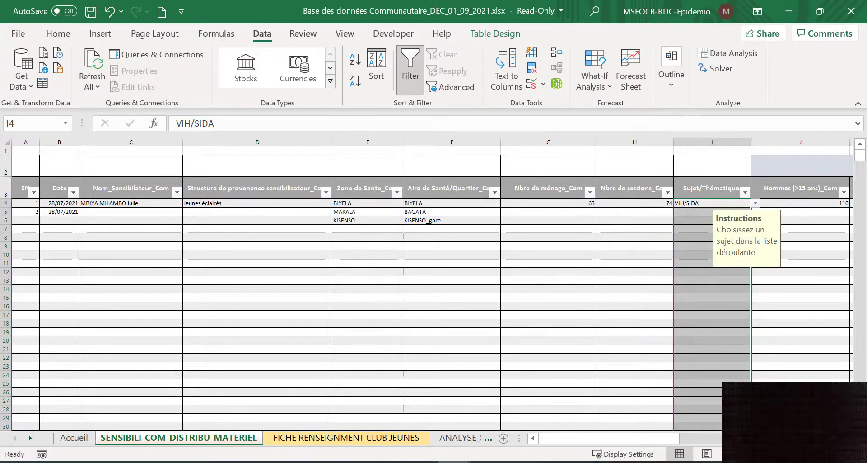
pyautogui.hscroll(6, 429, 285)
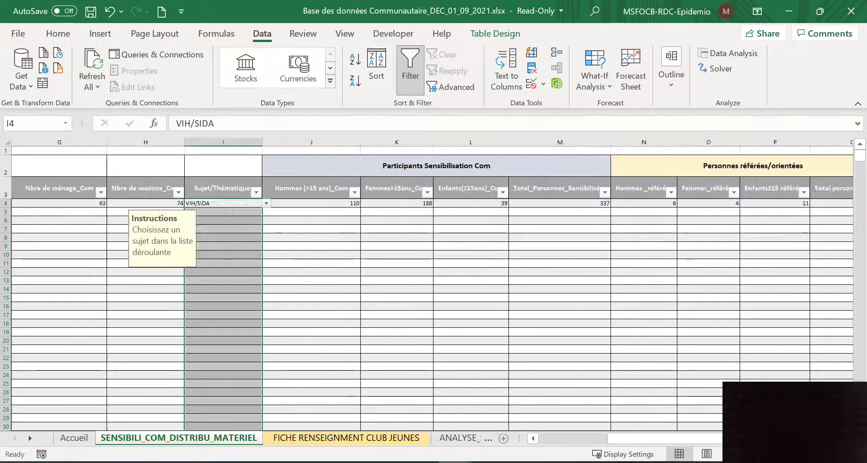
pyautogui.hscroll(5, 429, 284)
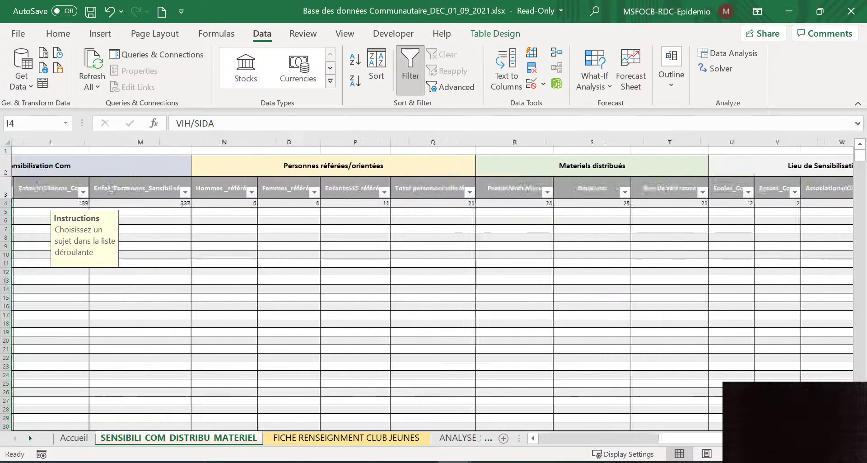
pyautogui.hscroll(3, 429, 284)
pyautogui.hscroll(-14, 274, 315)
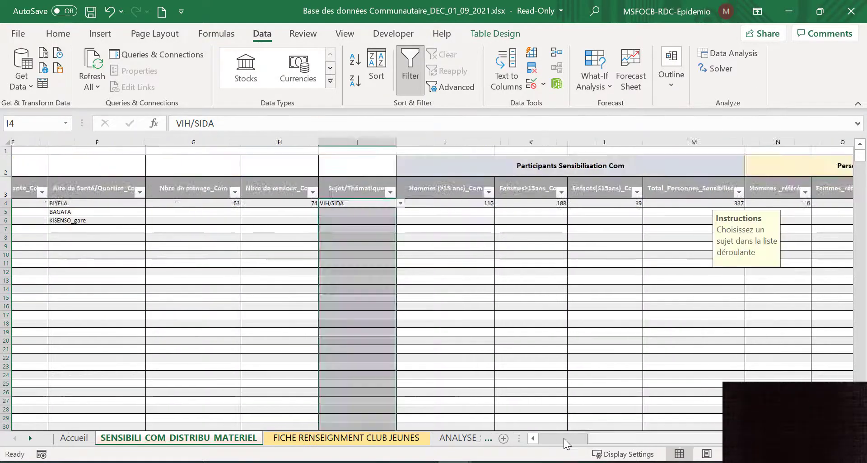